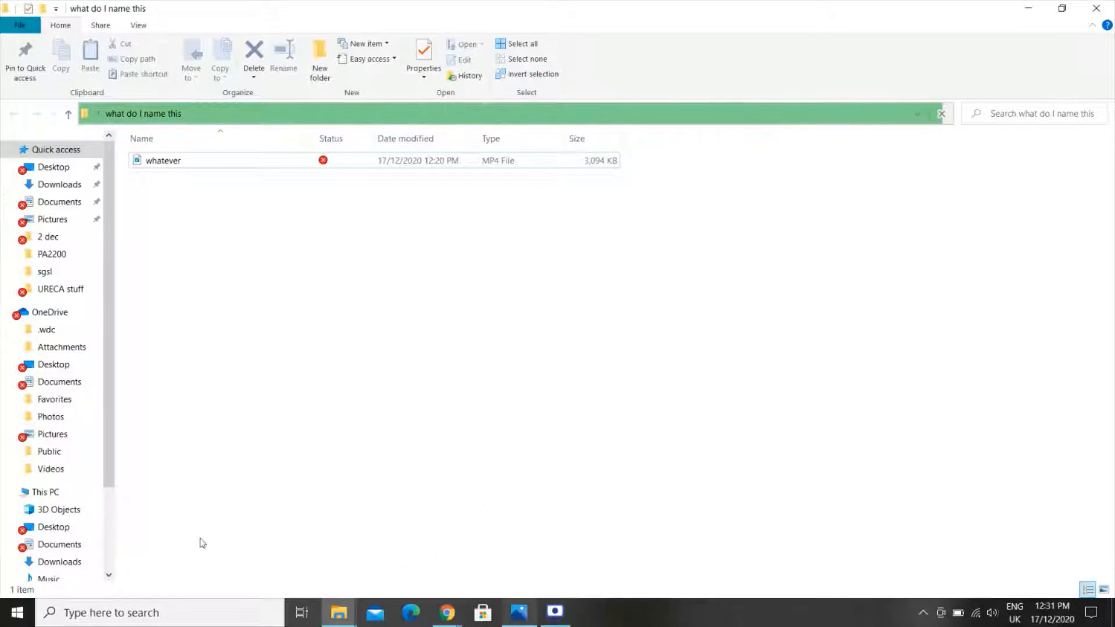
- Switch to the Photos Video Editor and create a new video project named orange
left_click(77, 618)
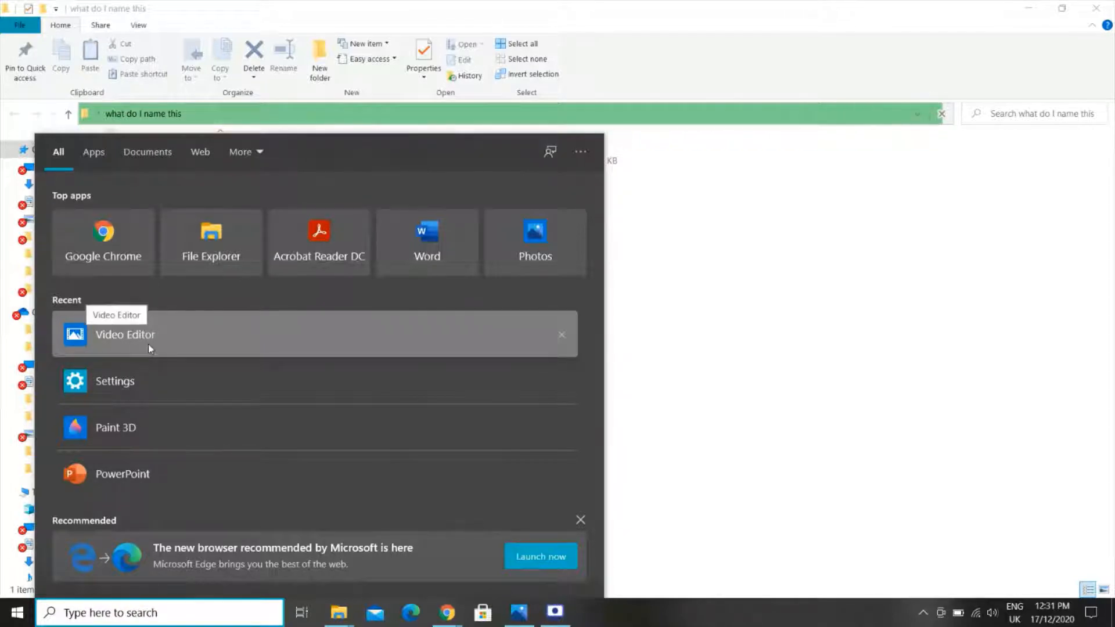
left_click(804, 388)
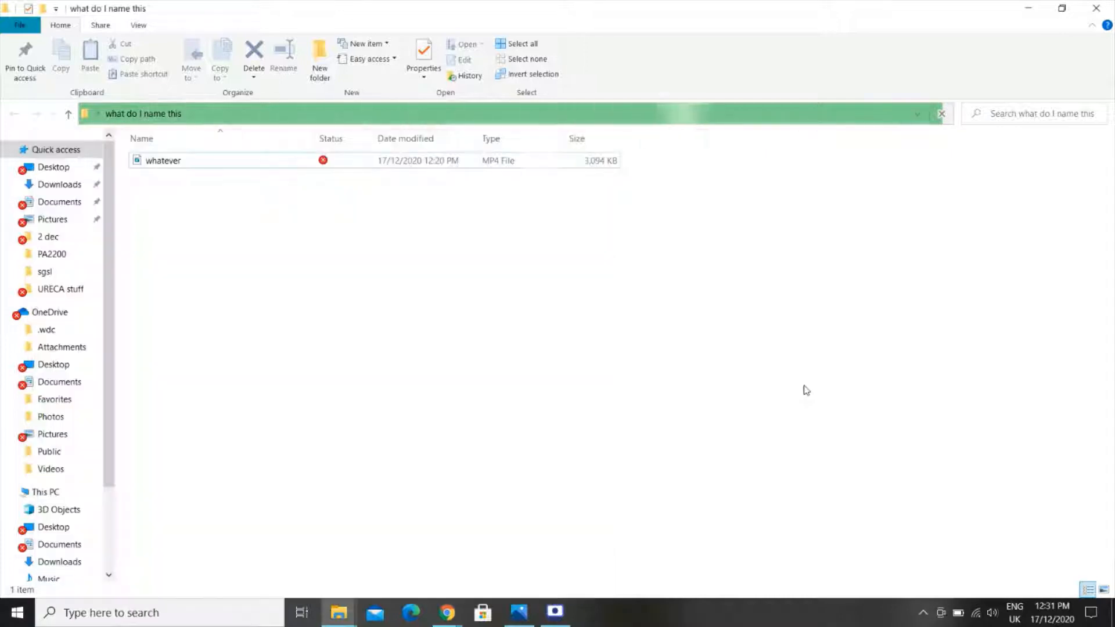
left_click(527, 618)
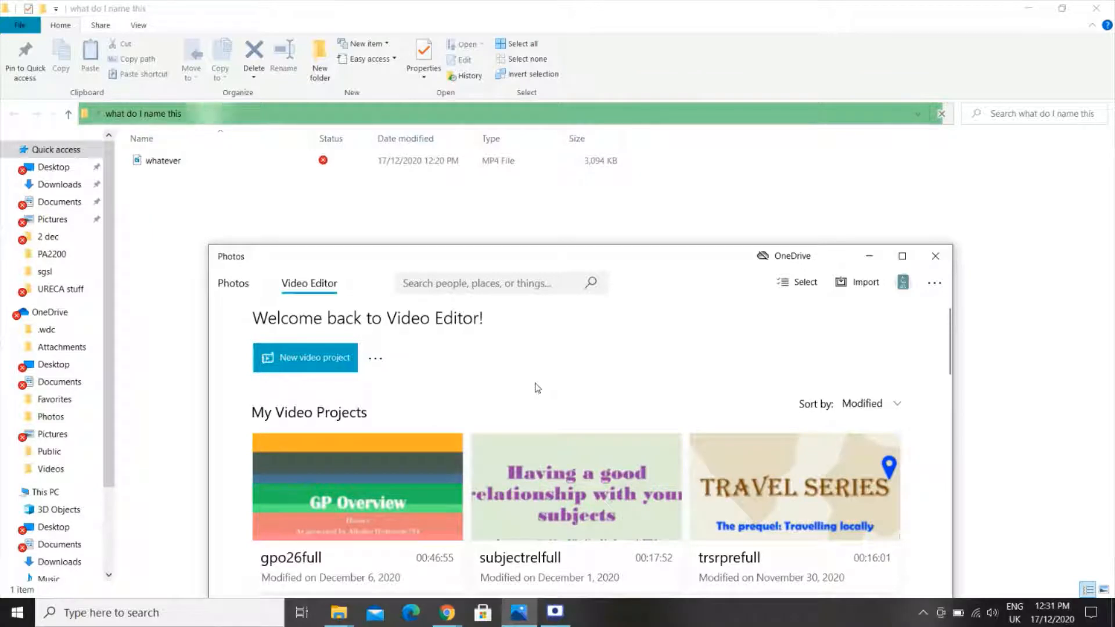
left_click(324, 366)
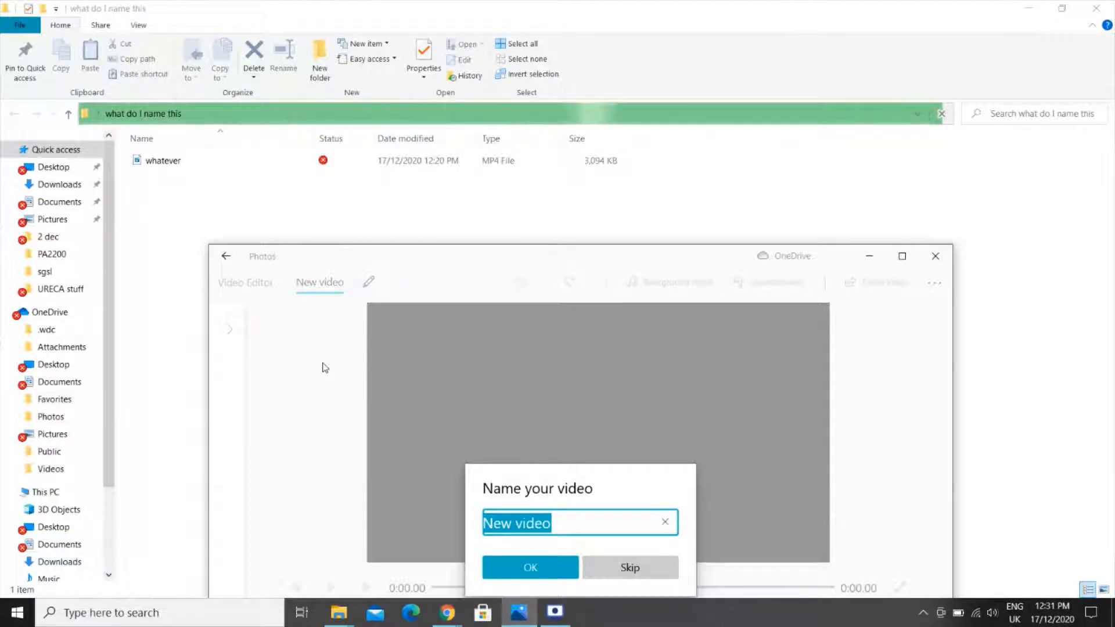
type("orange")
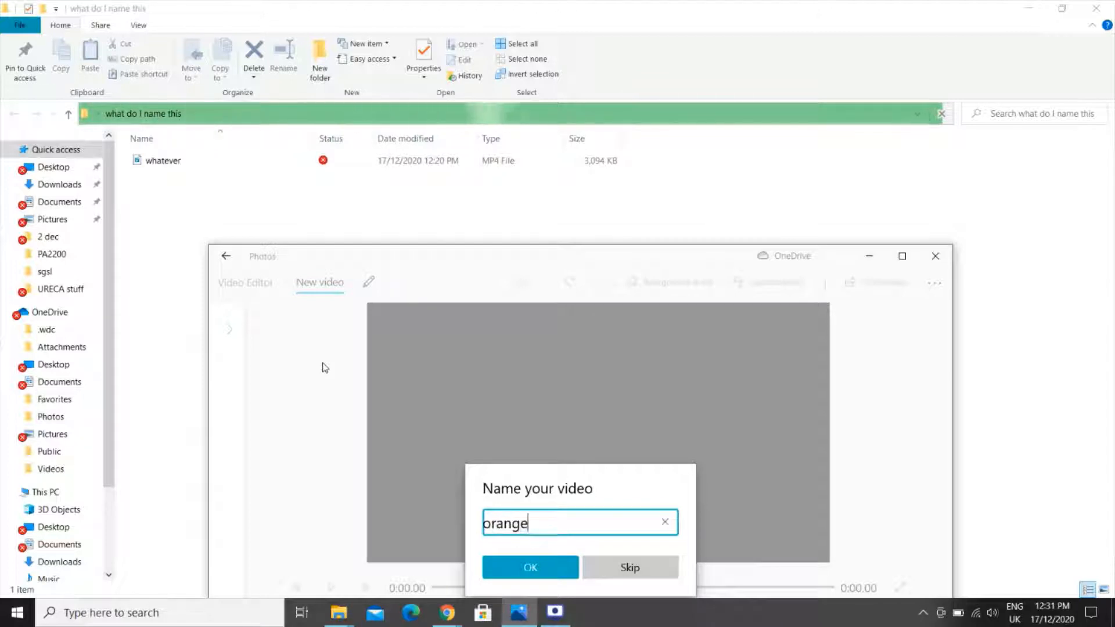
key("Return")
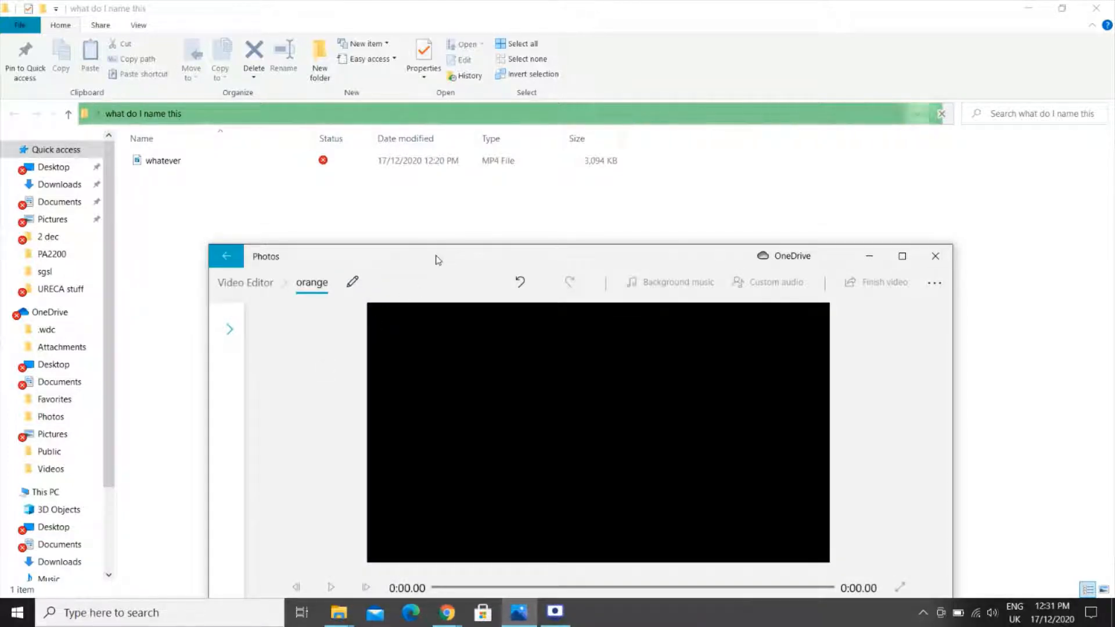
- Expand the project library and add the video file whatever to it from the folder what do I name this
left_click_drag(438, 260, 446, 214)
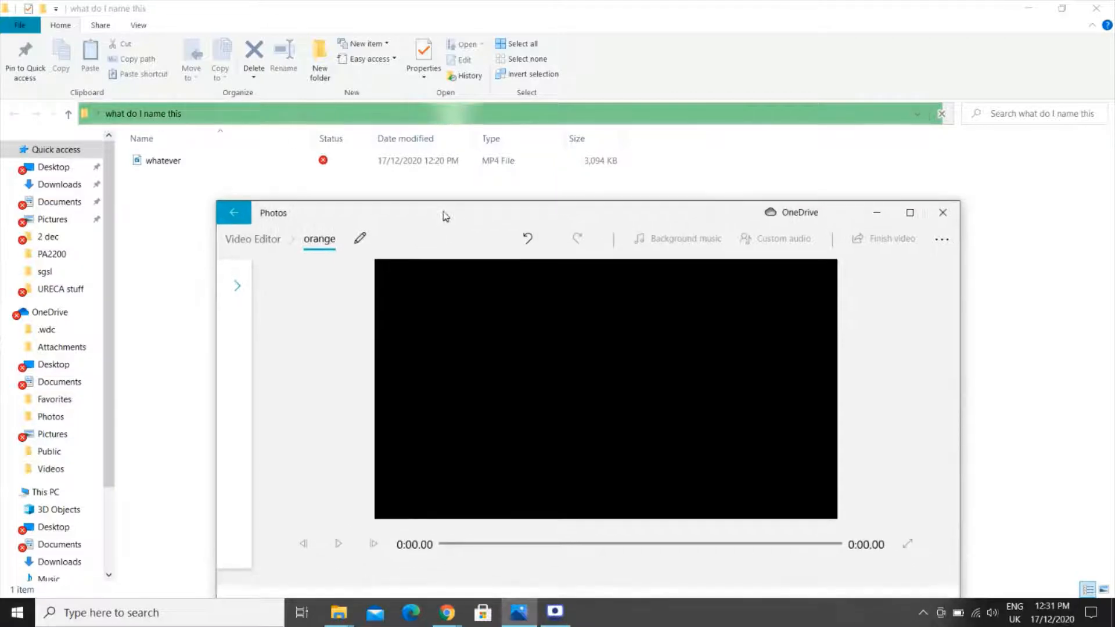
left_click(237, 282)
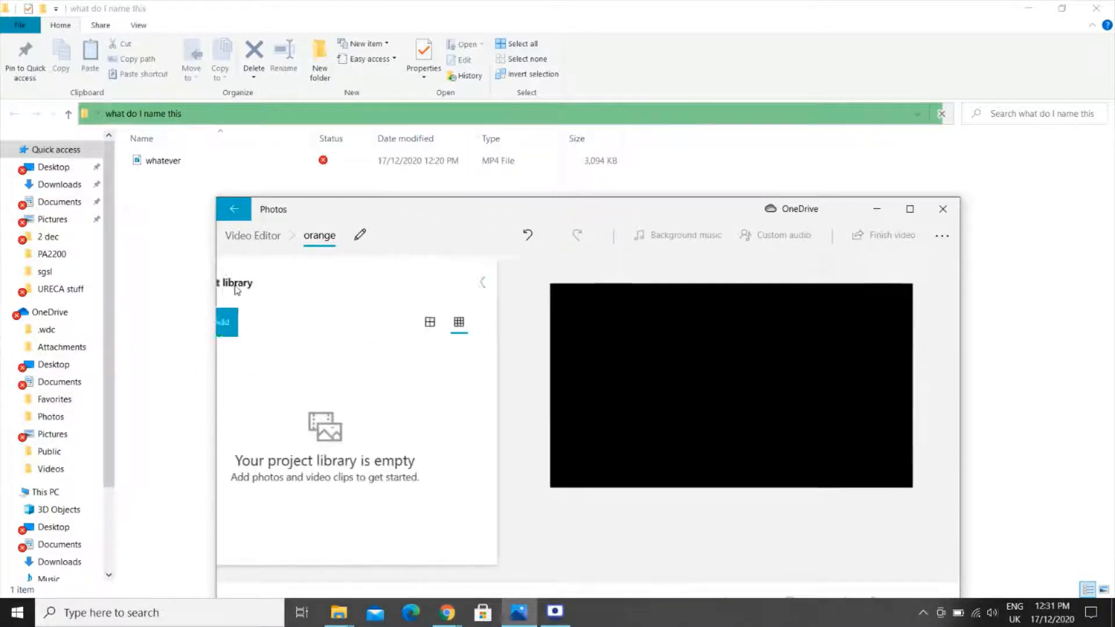
left_click(162, 166)
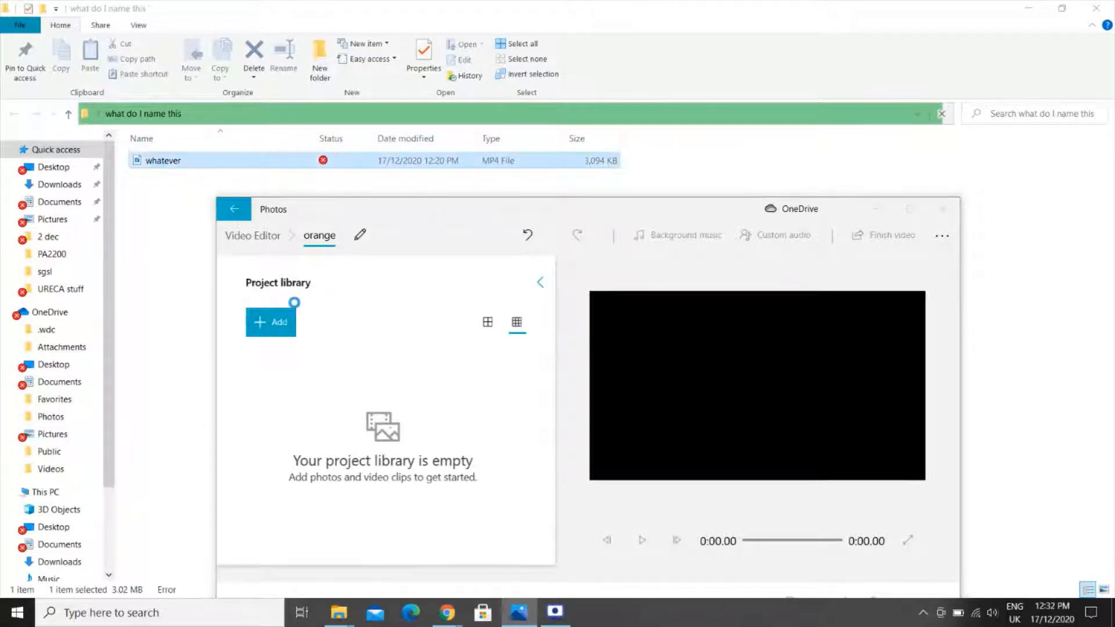
left_click_drag(389, 401, 386, 402)
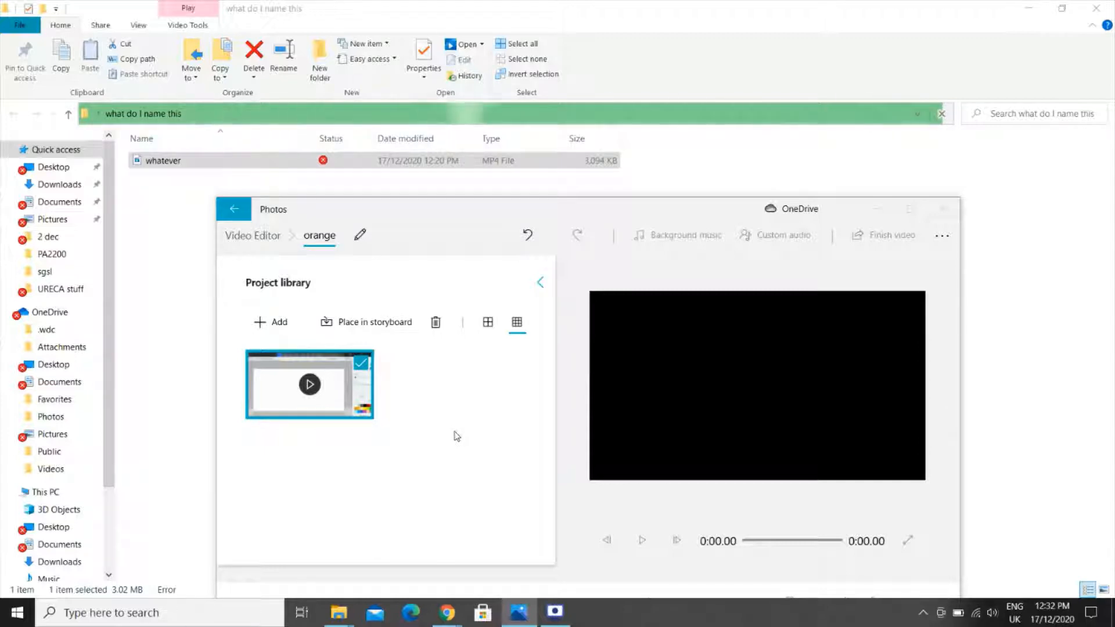
- Capture a screenshot with Snip & Sketch, save it in the video's folder, and add it to the project library
left_click(104, 617)
type("s")
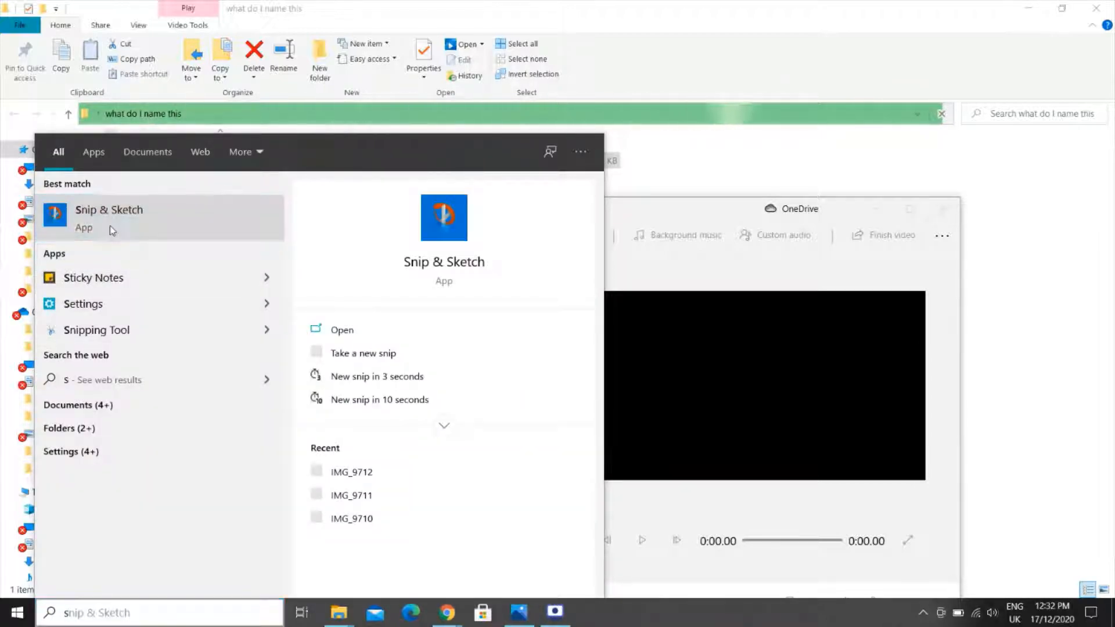
left_click(110, 225)
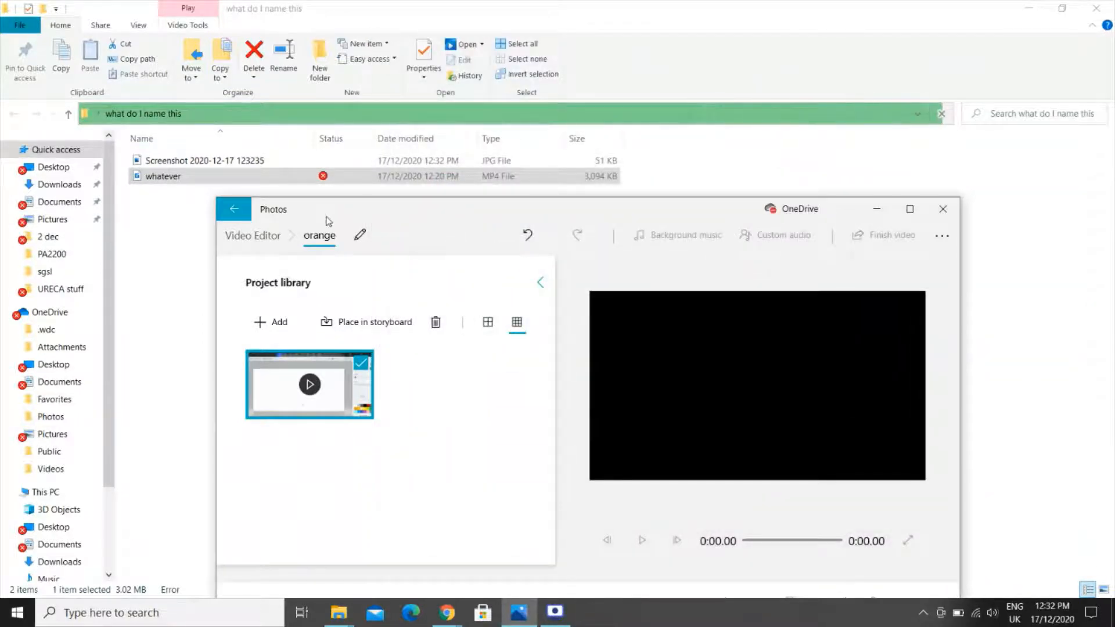
left_click(220, 162)
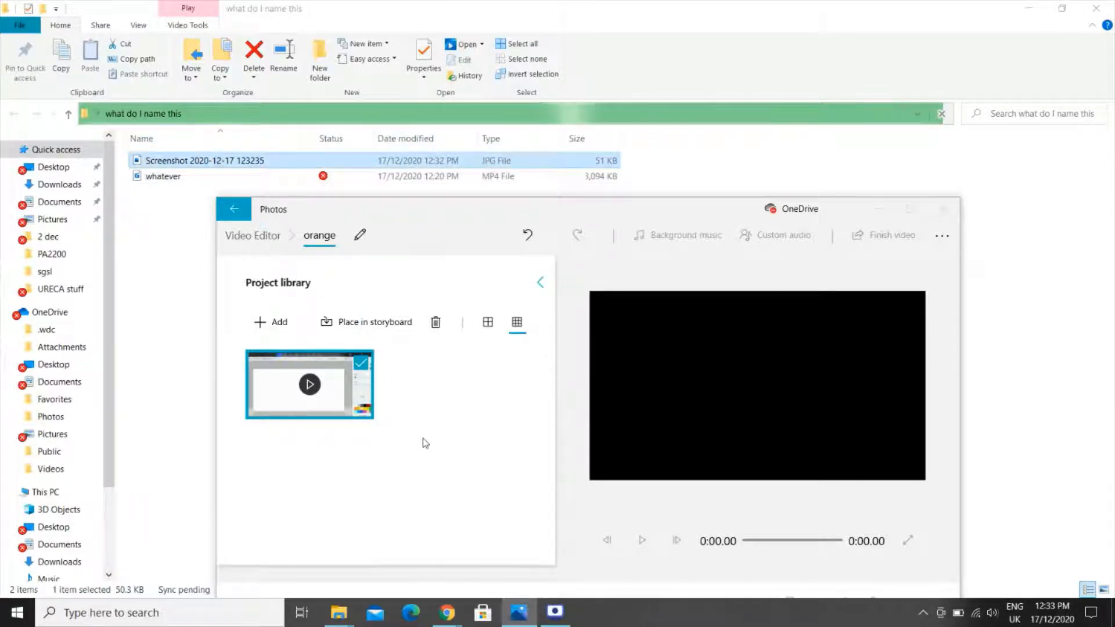
left_click_drag(425, 443, 425, 443)
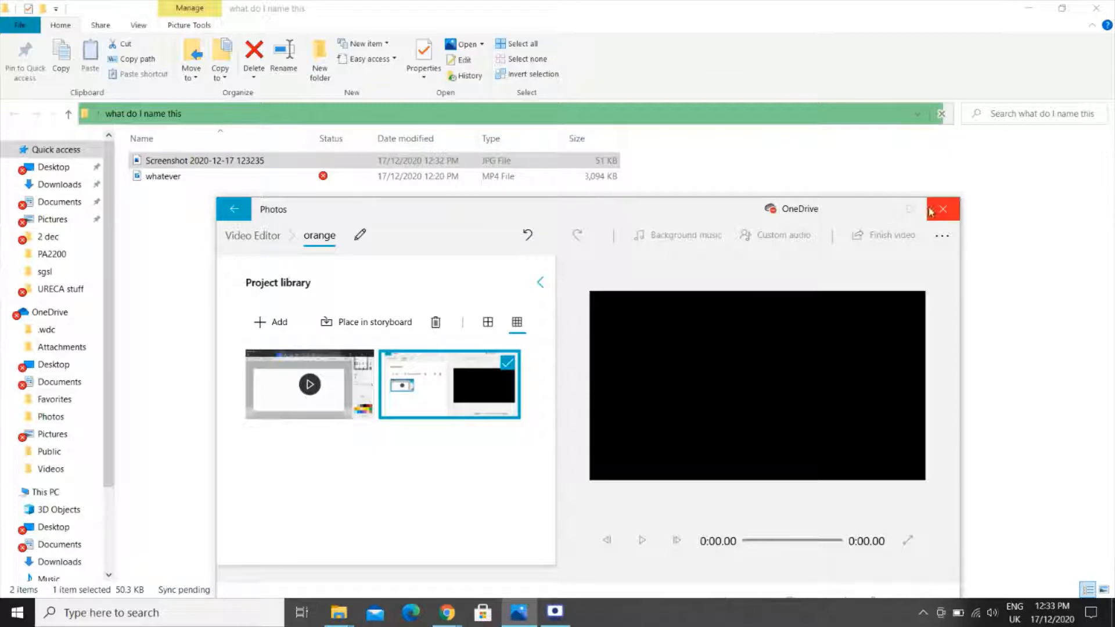
- Maximize the editor window and compare the large and small thumbnail views of the project library
left_click(909, 209)
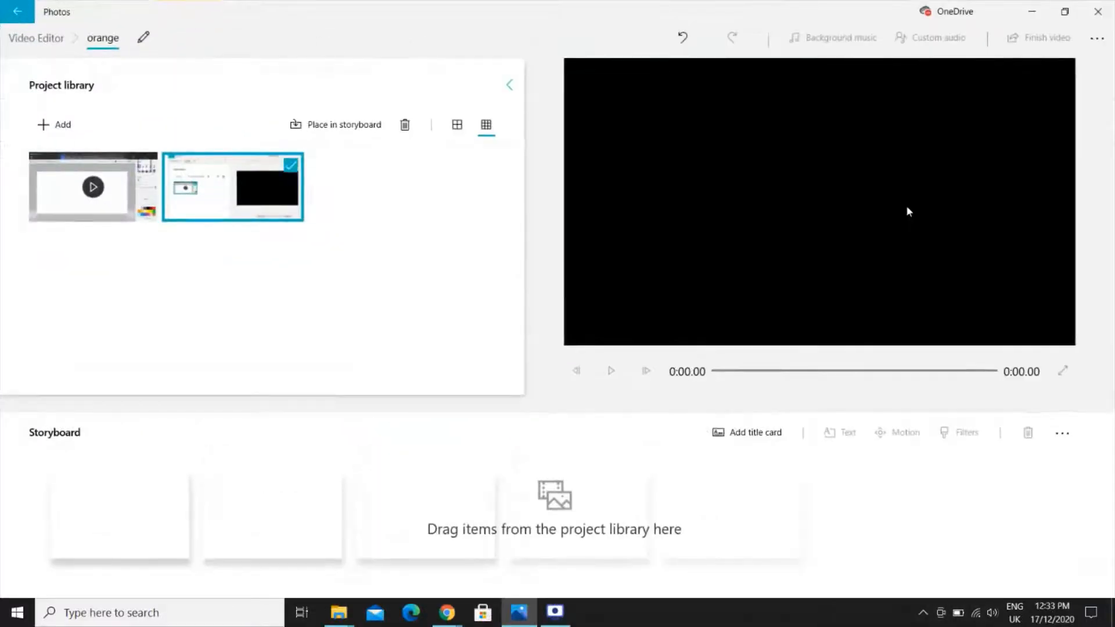
left_click(541, 88)
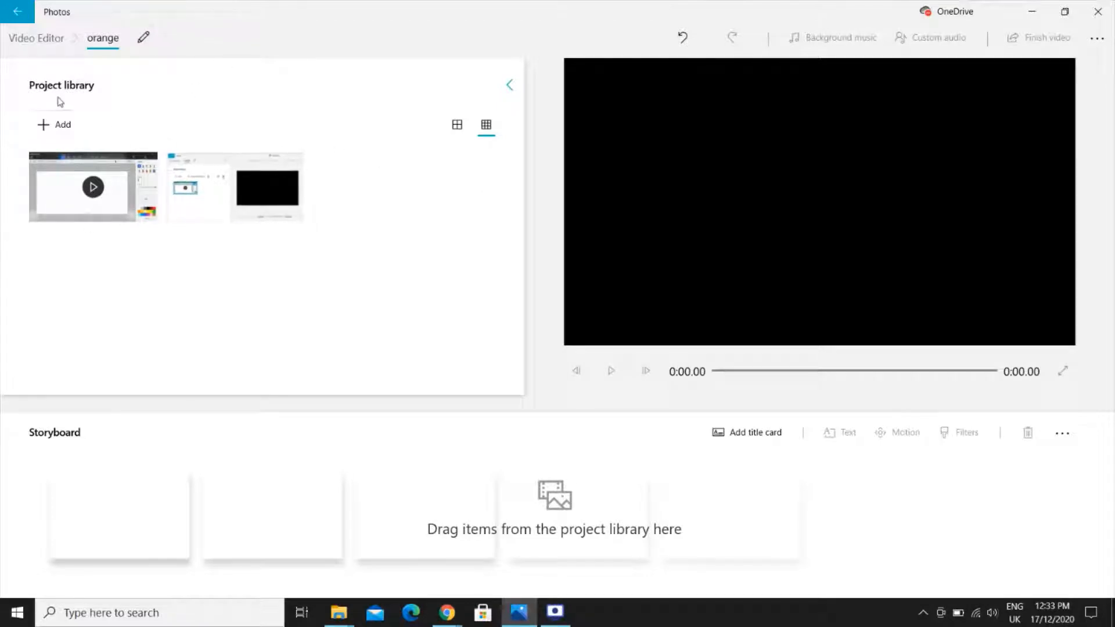
left_click(458, 127)
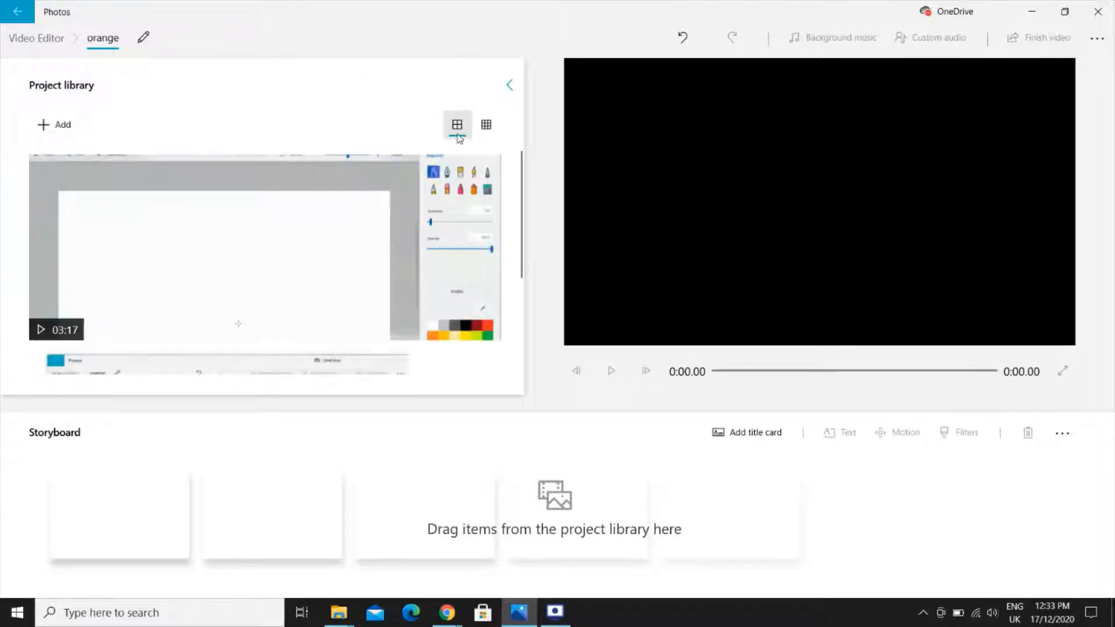
left_click(482, 131)
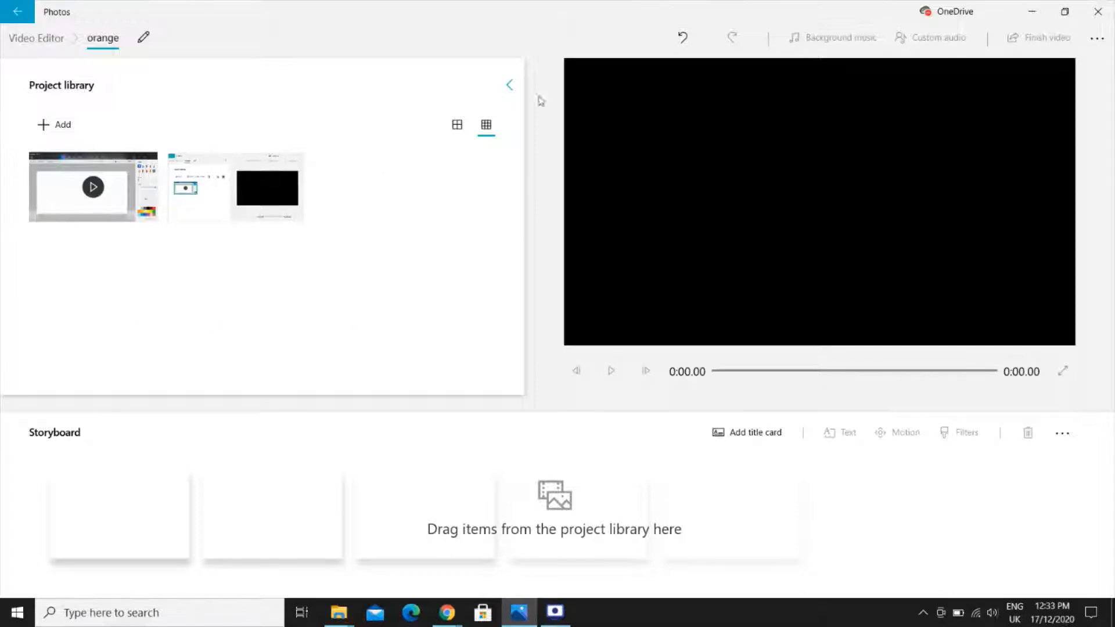
- Place the video clip from the project library in the first storyboard slot and collapse the library
left_click(509, 85)
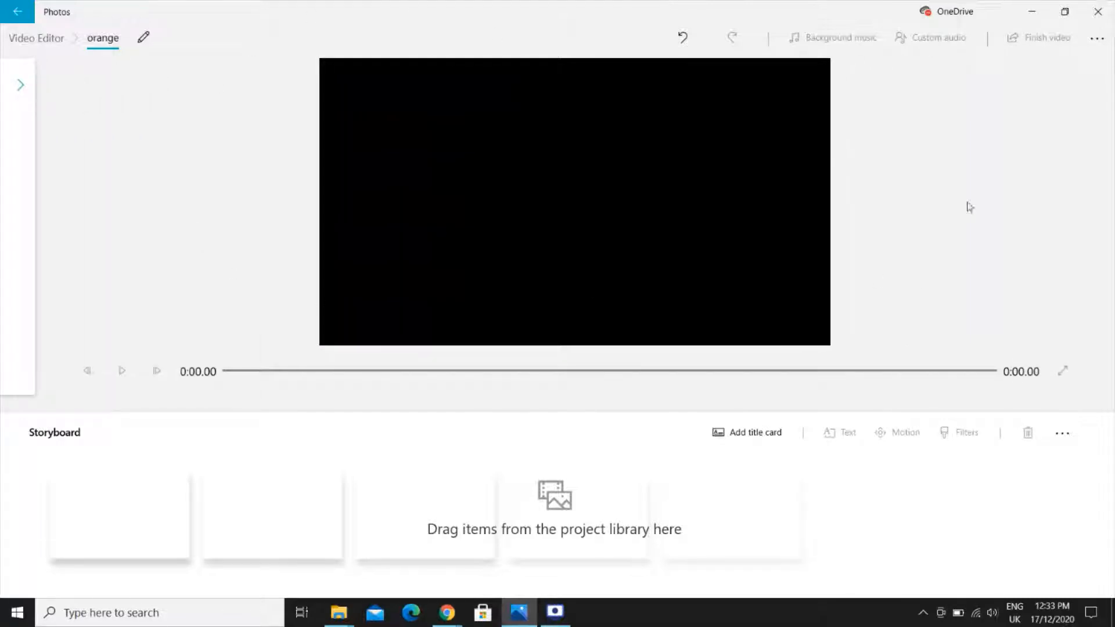
left_click(22, 86)
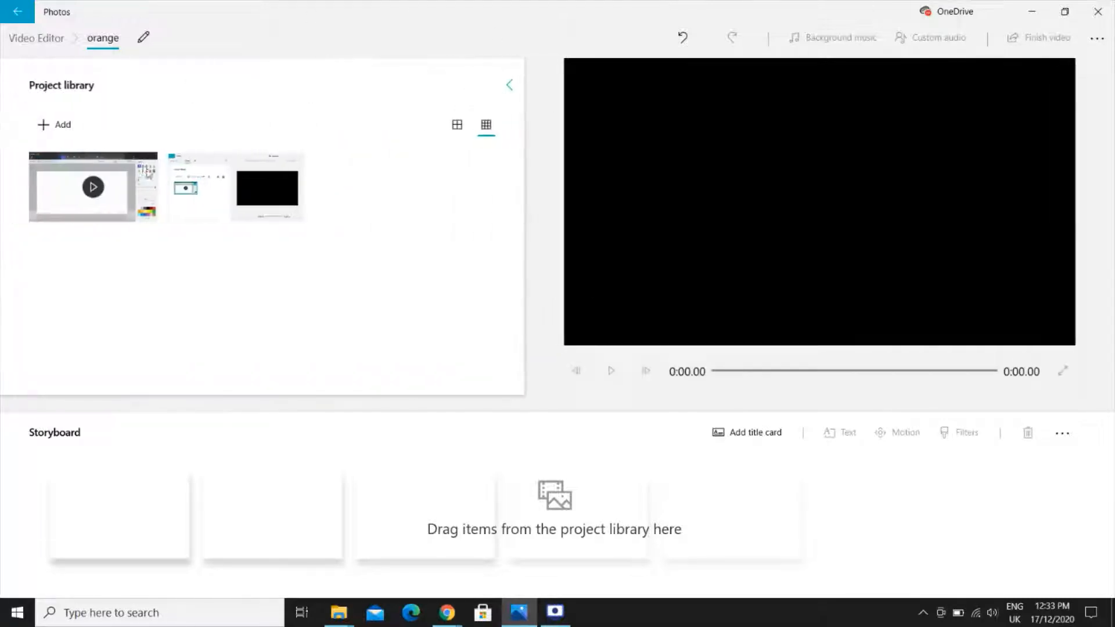
left_click_drag(61, 202, 168, 522)
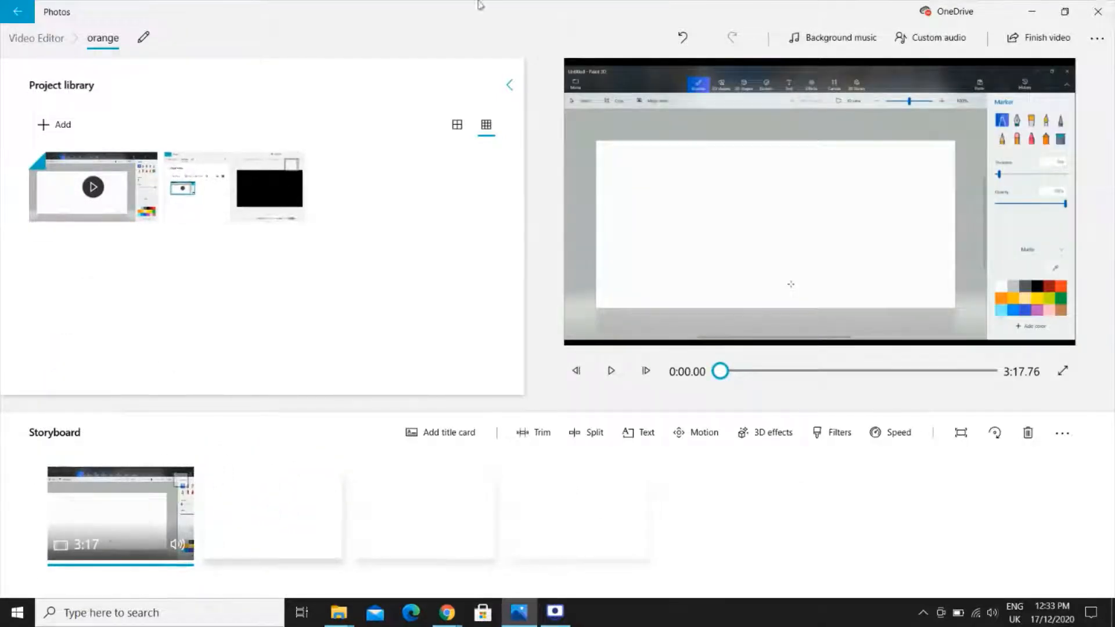
left_click(510, 85)
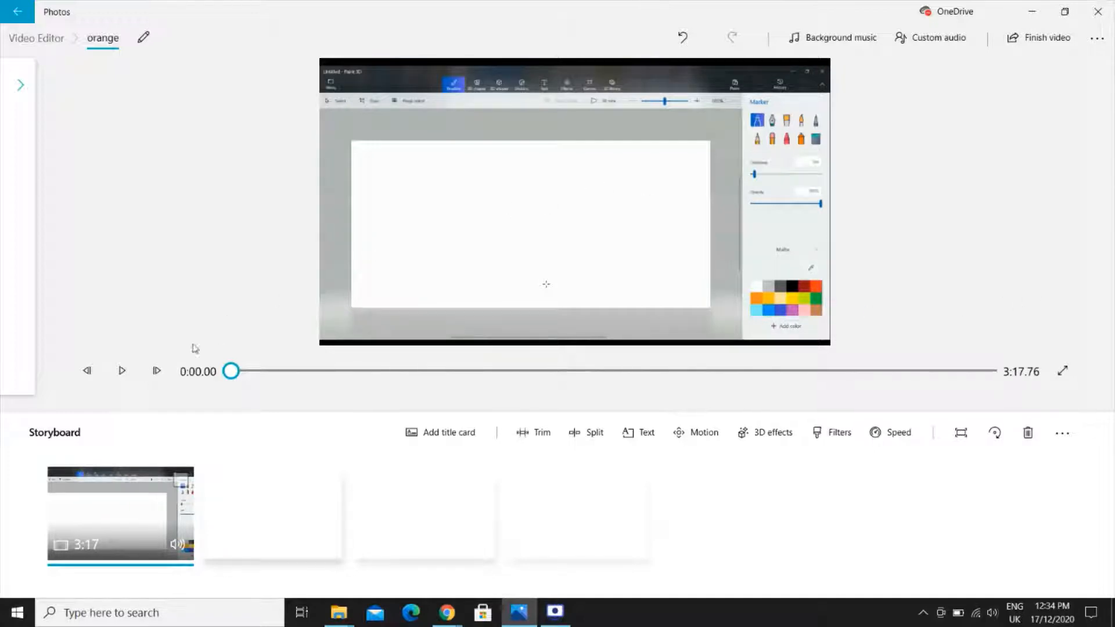
- Preview the clip by stepping single frames forward and back, and scrub to its end and back to the start
left_click(158, 373)
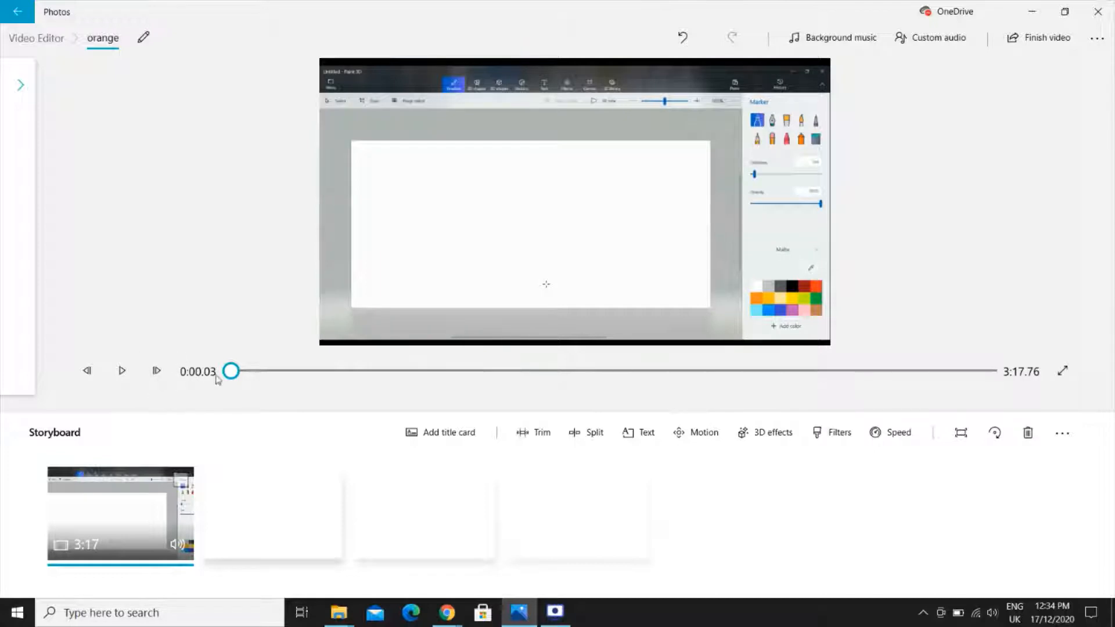
left_click(158, 373)
left_click(158, 372)
left_click(94, 373)
left_click(95, 374)
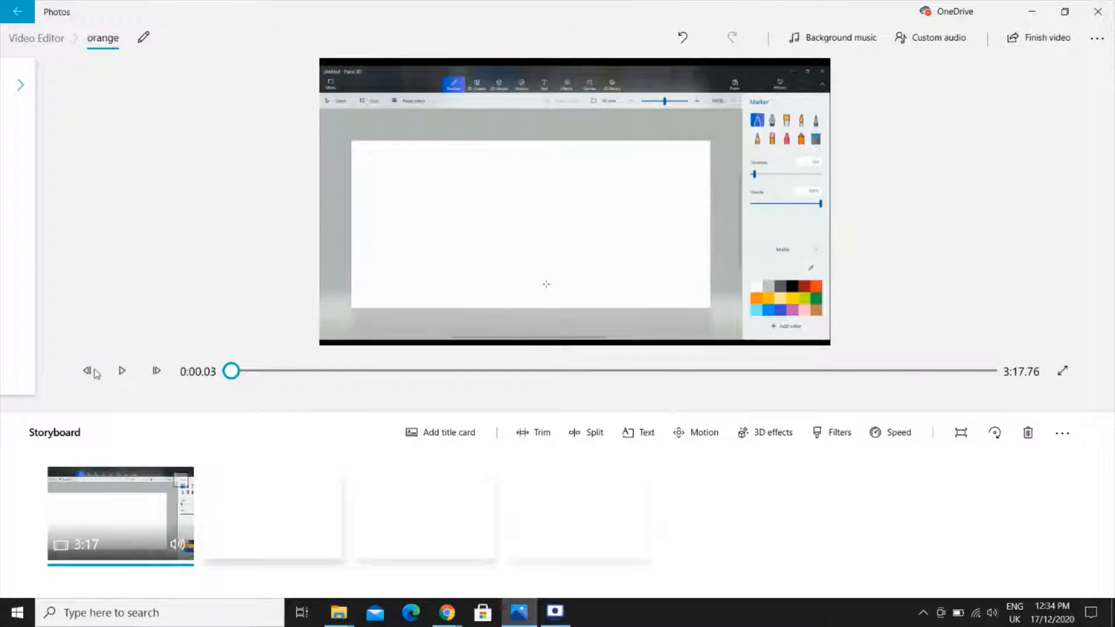
left_click(96, 374)
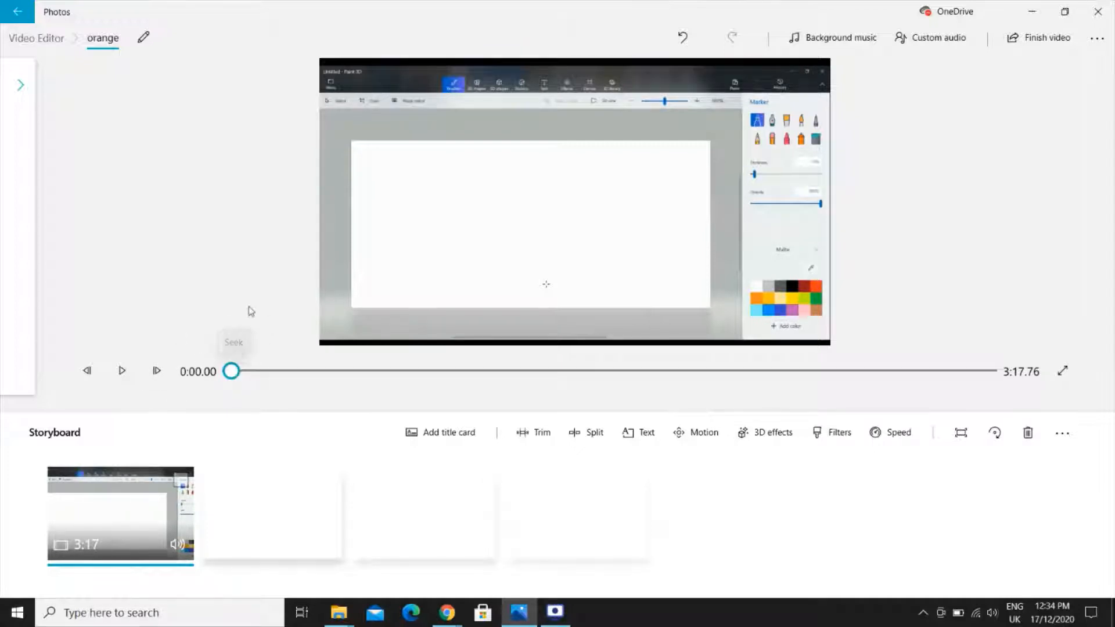
left_click_drag(231, 372, 1005, 390)
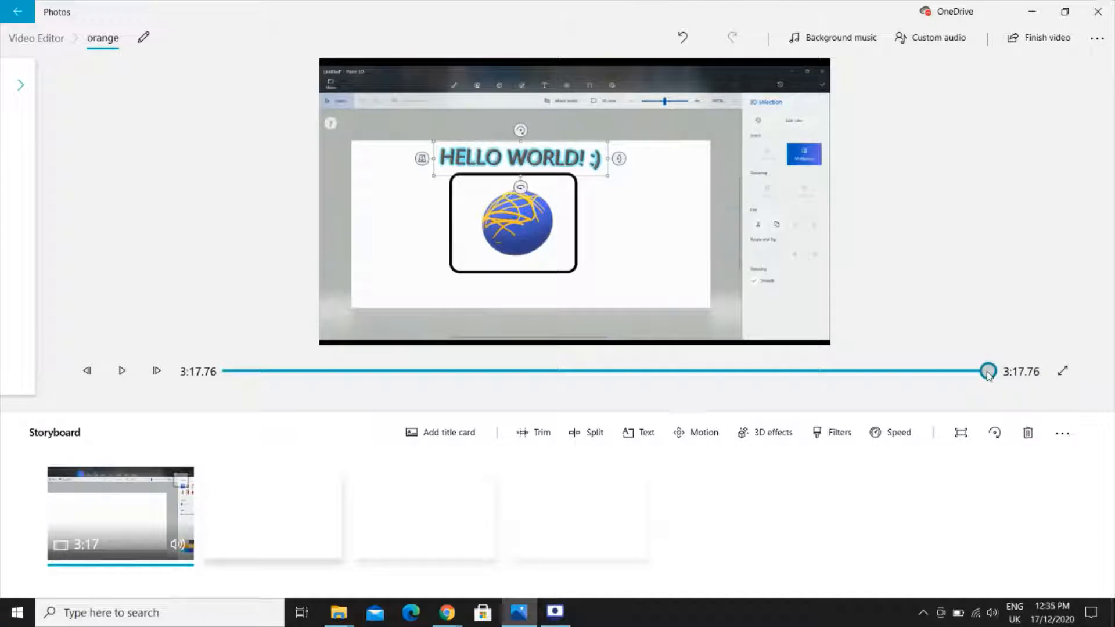
mouse_move(989, 374)
left_mouse_down()
mouse_move(406, 371)
mouse_move(169, 351)
left_mouse_up()
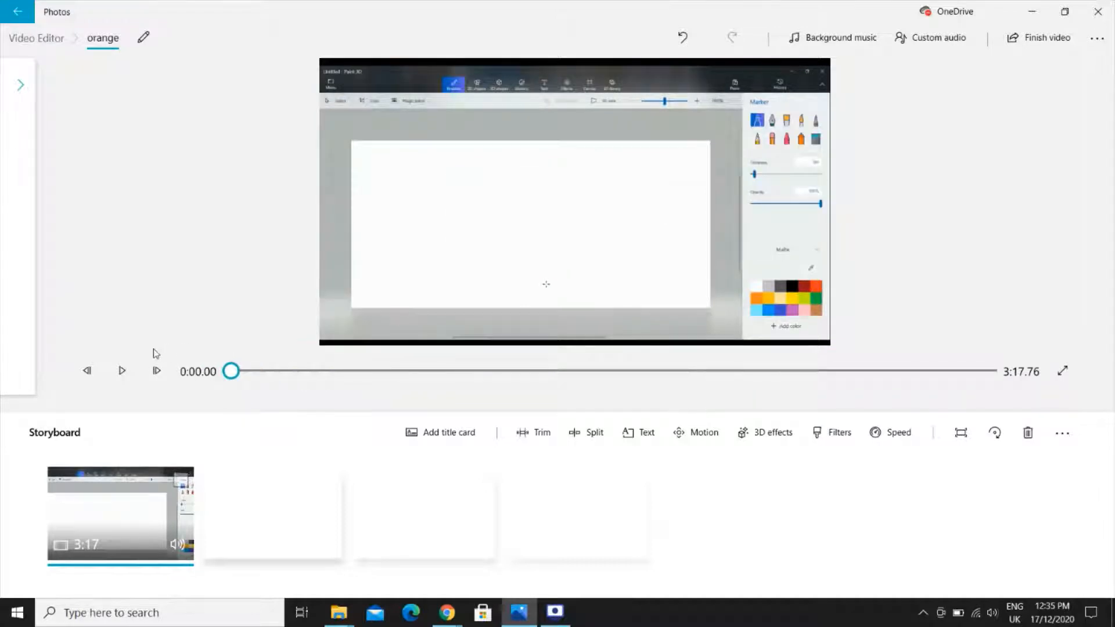
- Play the clip briefly, pause it, and set the playhead at 0:06.80
left_click(122, 370)
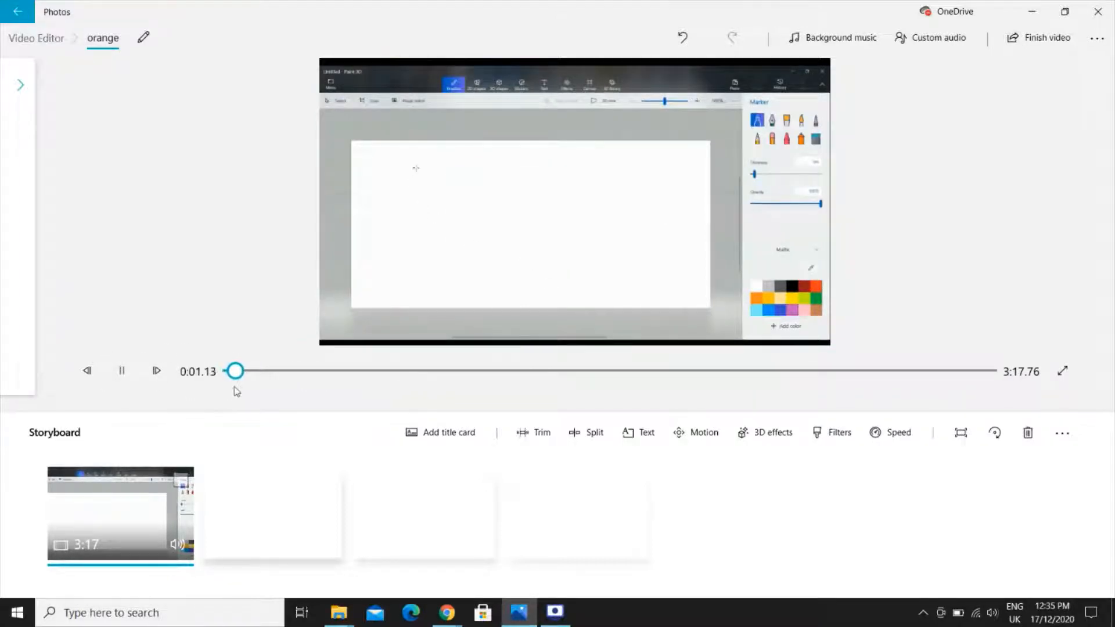
left_click(129, 372)
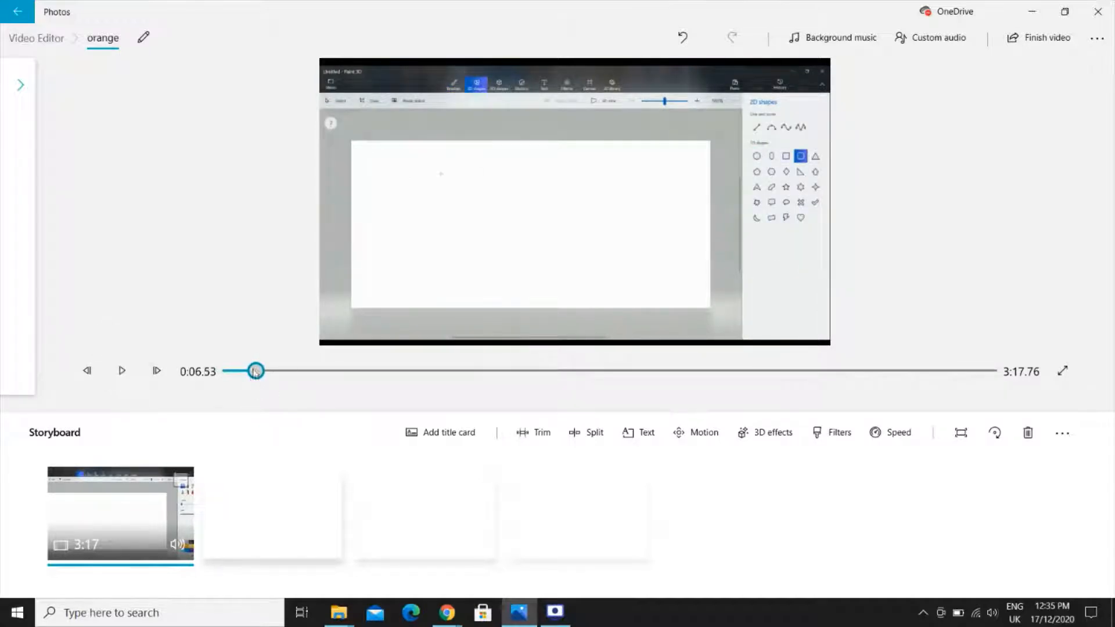
mouse_move(256, 372)
left_mouse_down()
mouse_move(273, 372)
mouse_move(257, 372)
left_mouse_up()
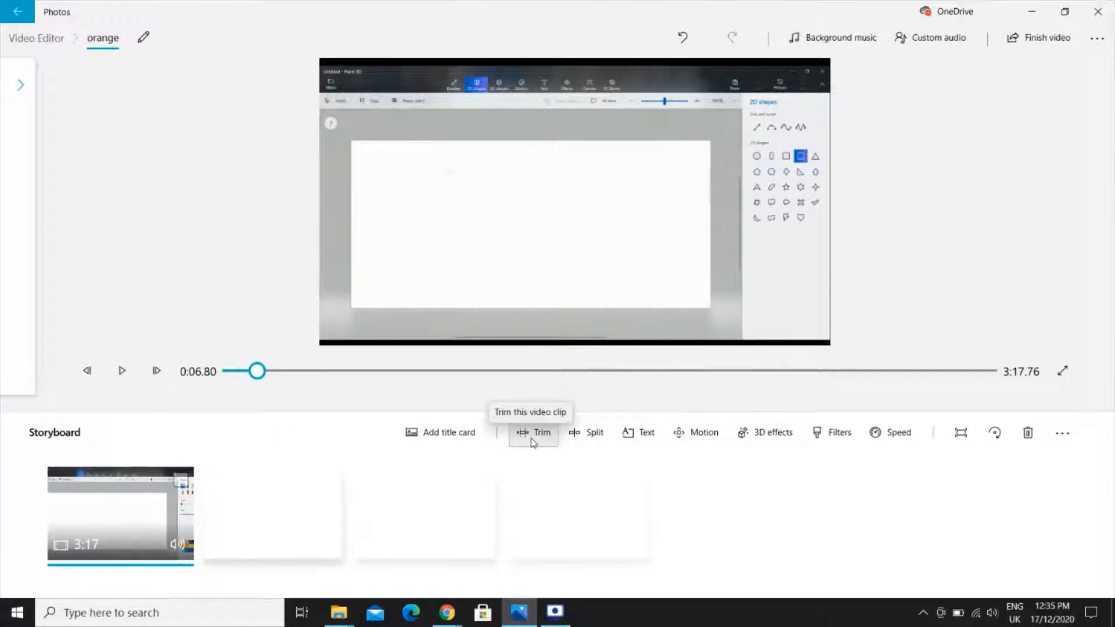
- Split the clip in two at 0:06.96, fine-tuning the split point frame by frame
left_click(598, 442)
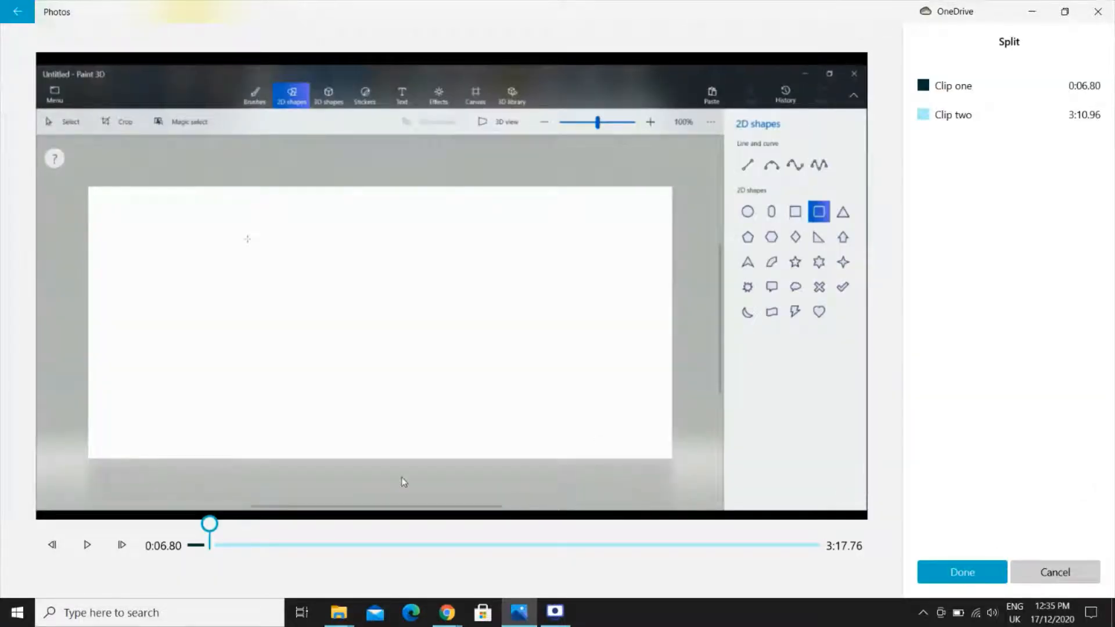
left_click(121, 545)
left_click(121, 545)
left_click(121, 545)
left_click(121, 545)
left_click(121, 544)
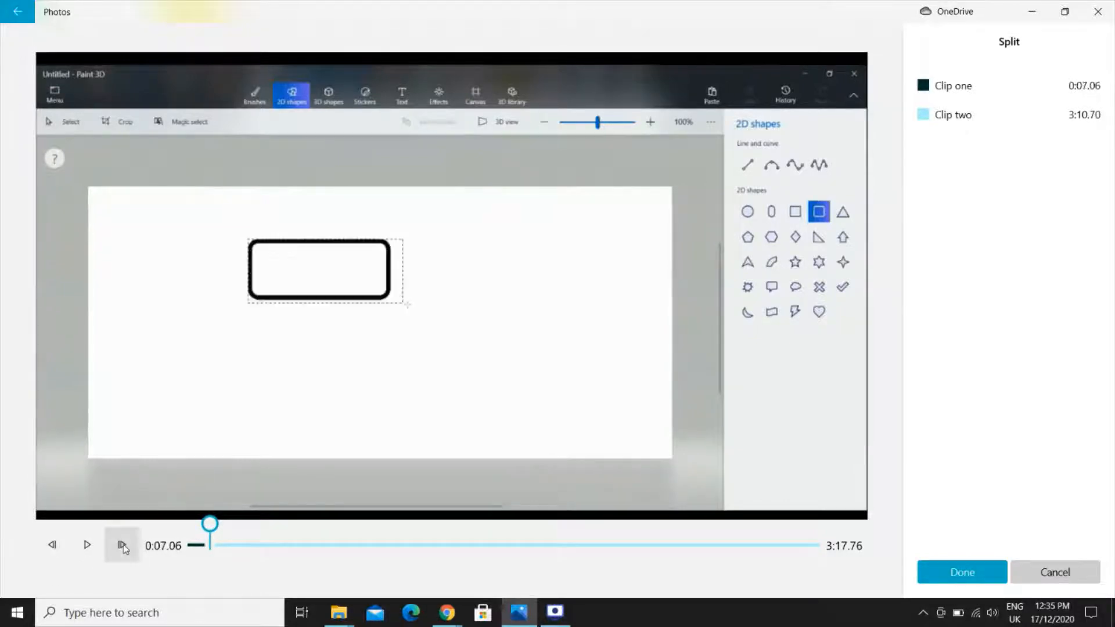
left_click(64, 542)
left_click(64, 543)
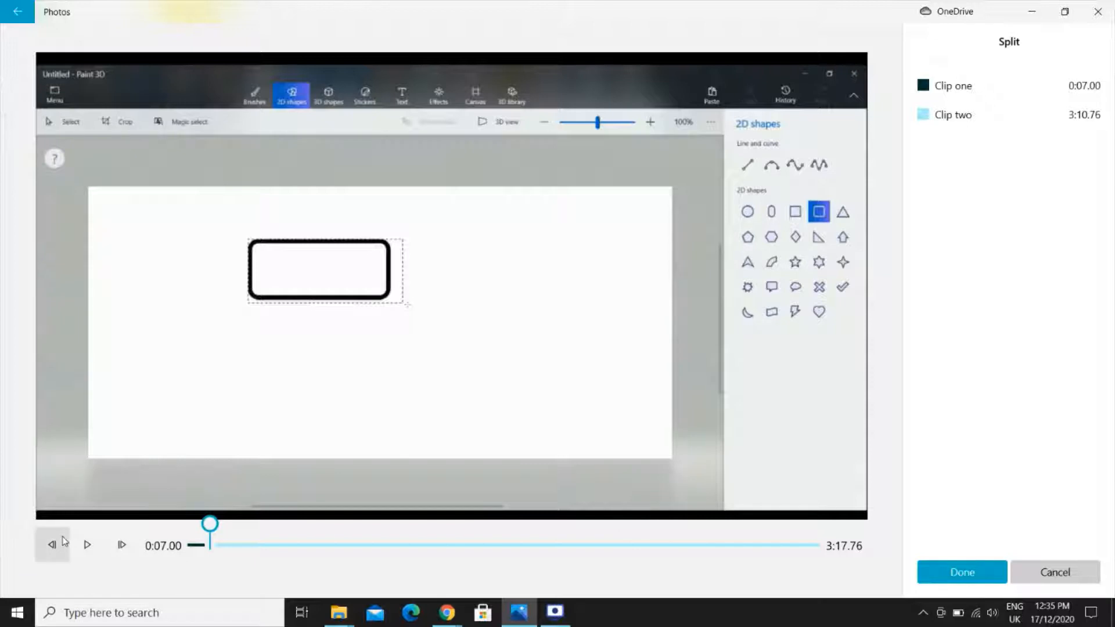
left_click(64, 543)
left_click(122, 546)
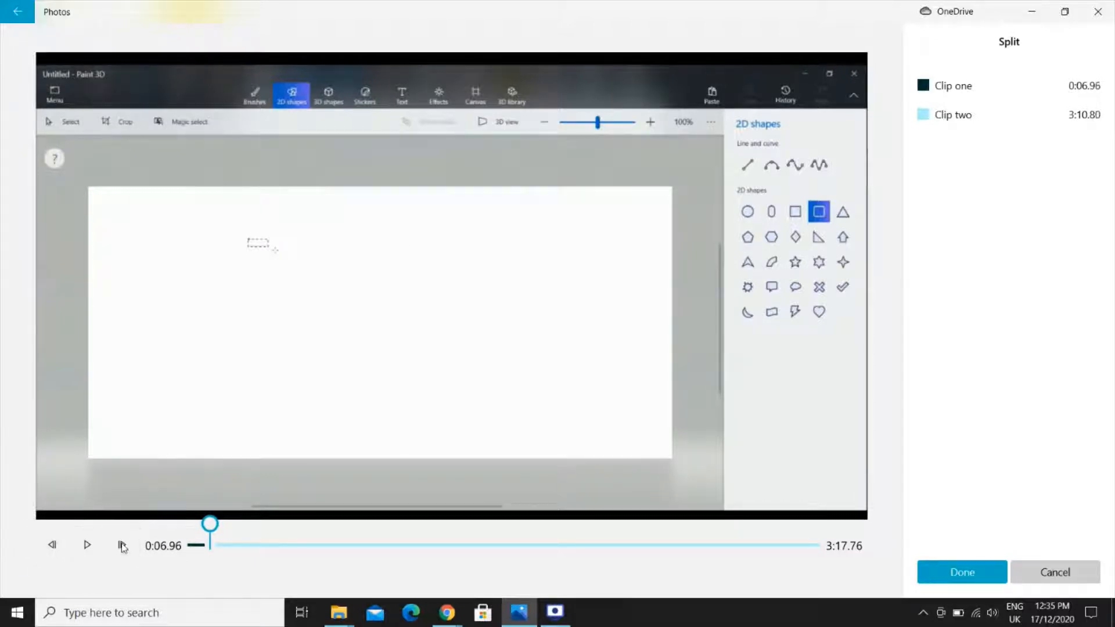
left_click(961, 573)
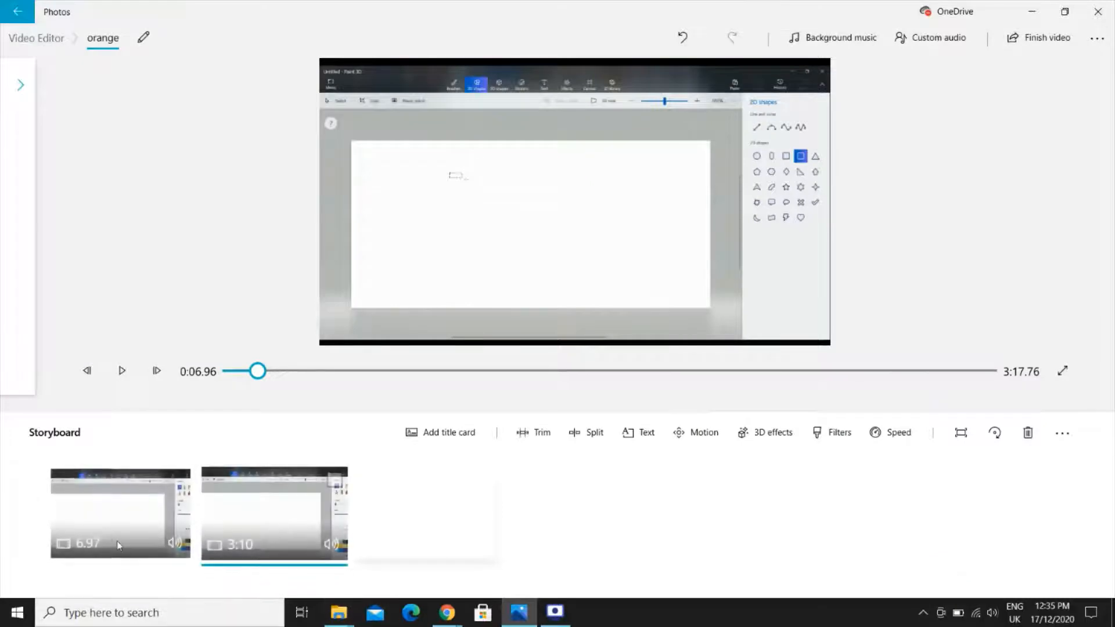
- Delete the first, 6.97-second clip from the storyboard, play the remaining clip briefly and return the playhead to its start
left_click(106, 528)
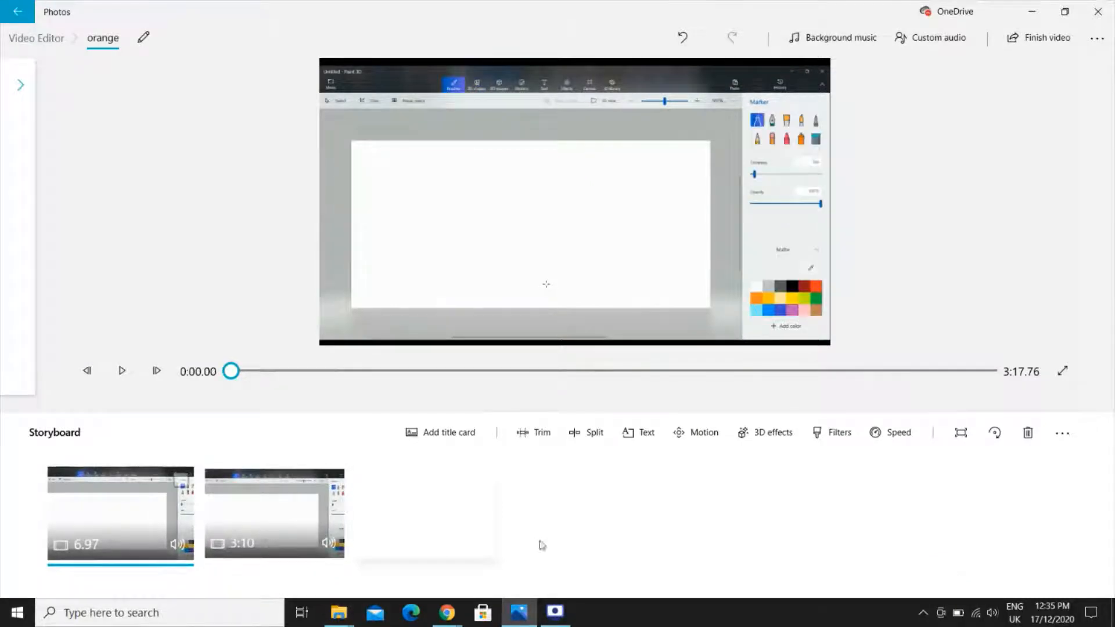
left_click(1033, 443)
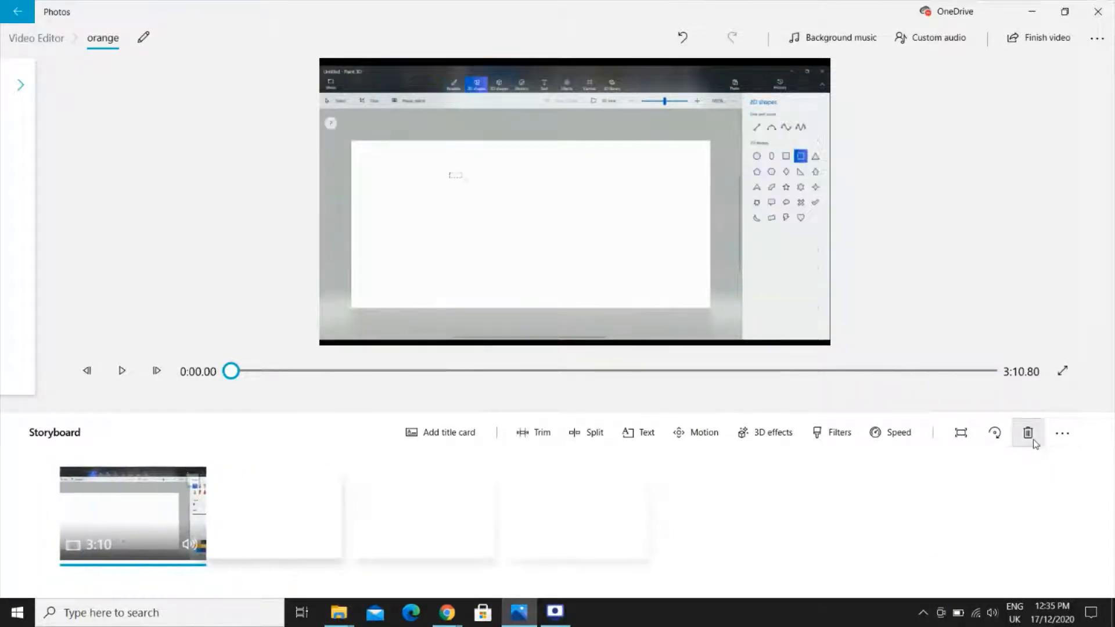
left_click(128, 372)
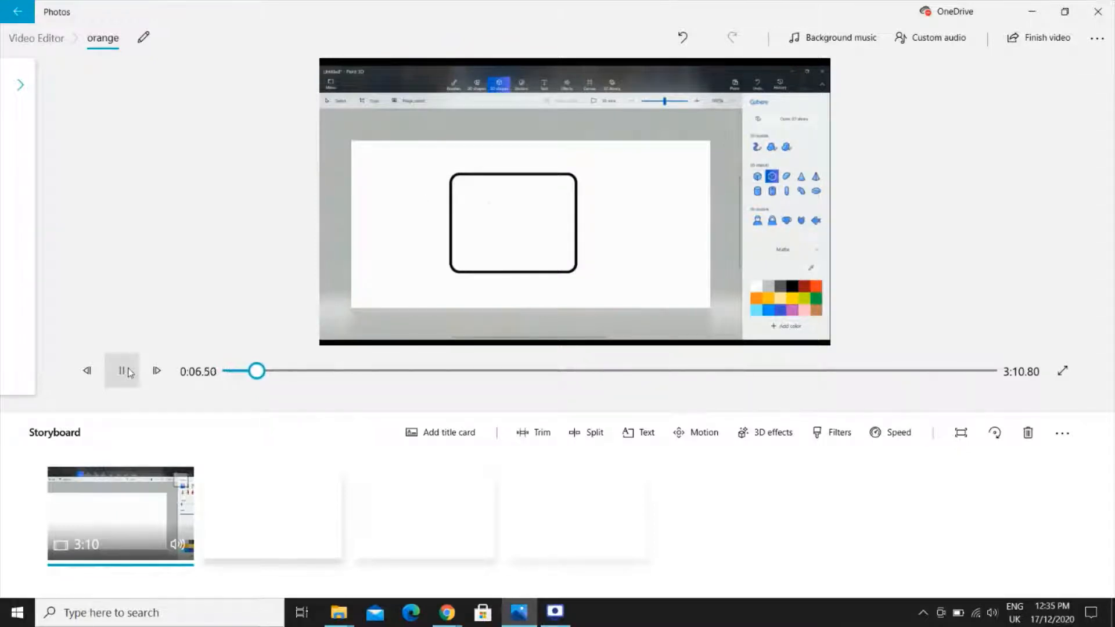
left_click(129, 373)
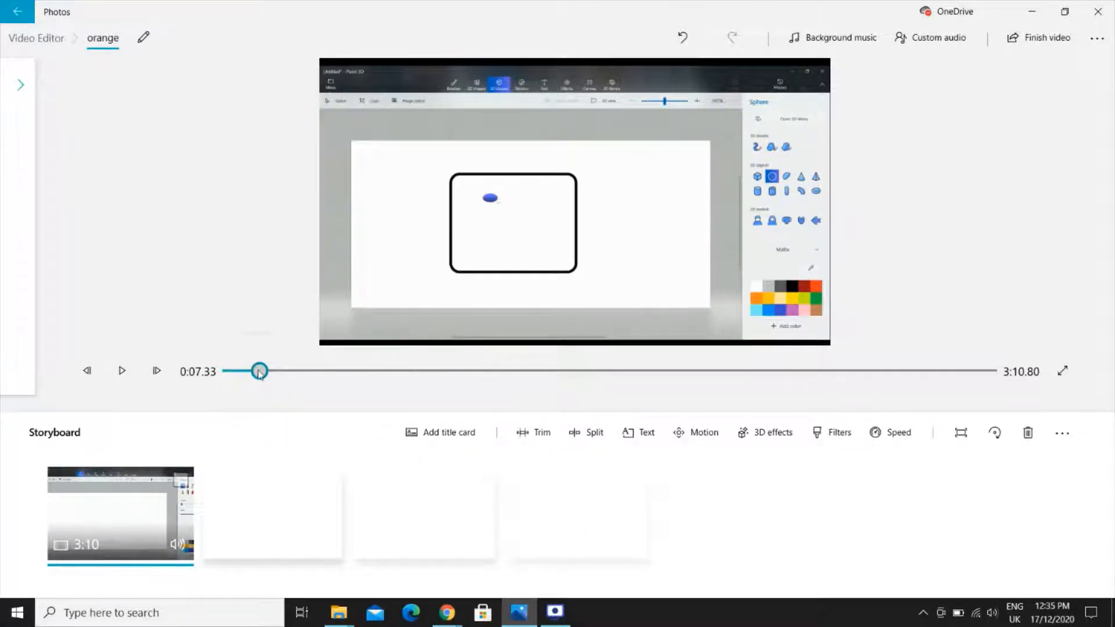
left_click_drag(255, 364, 209, 369)
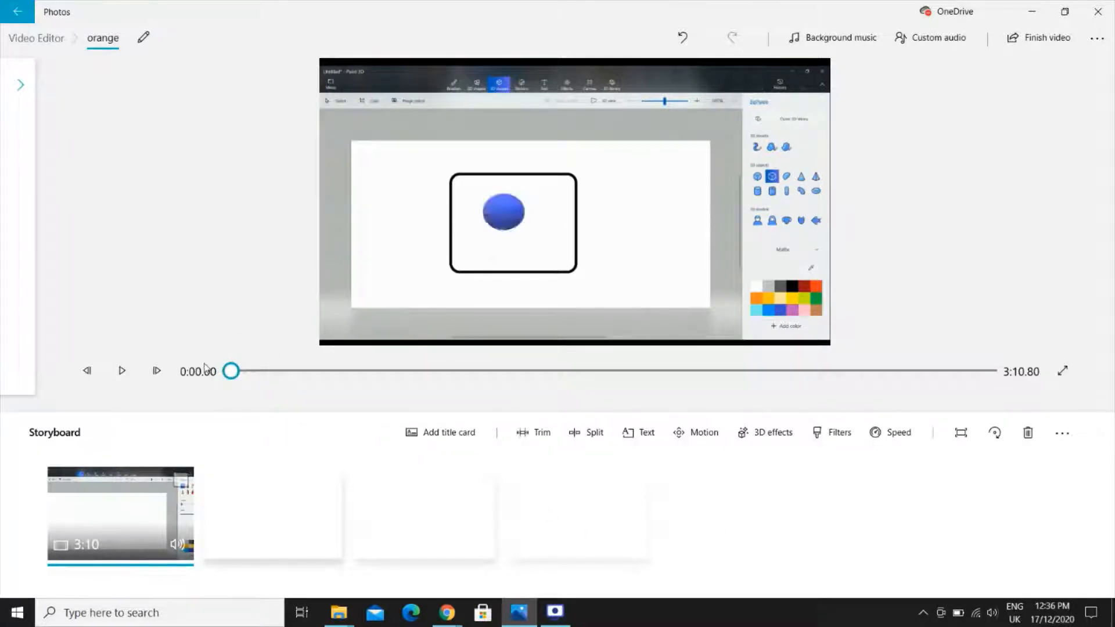
- Play the clip to about 0:00.90, open it for adding text and look through the animated text styles
left_click(129, 378)
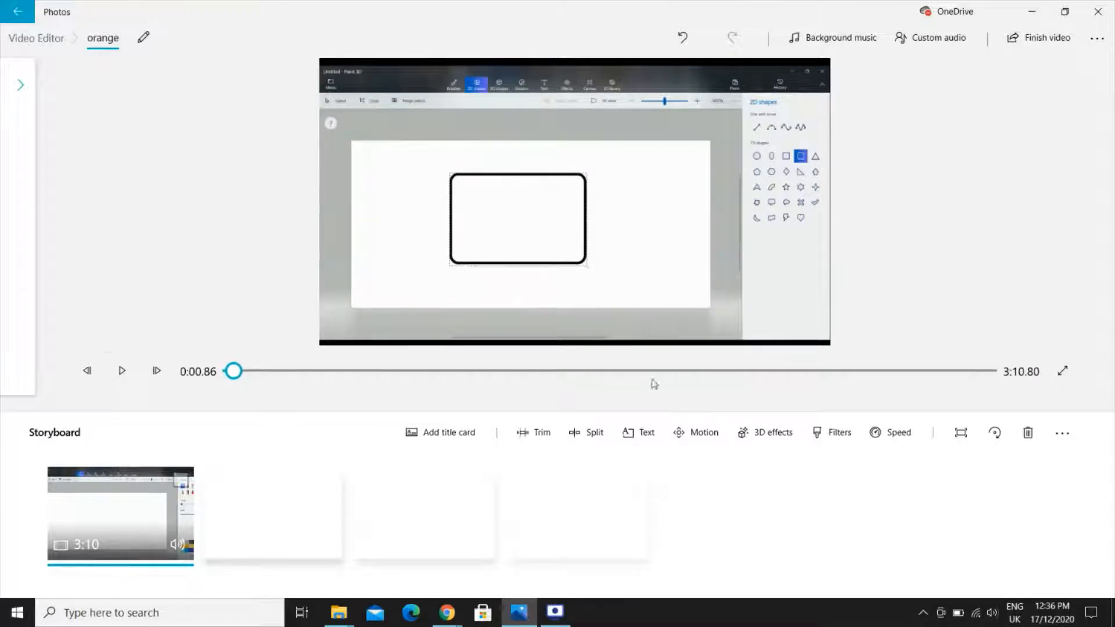
left_click(655, 434)
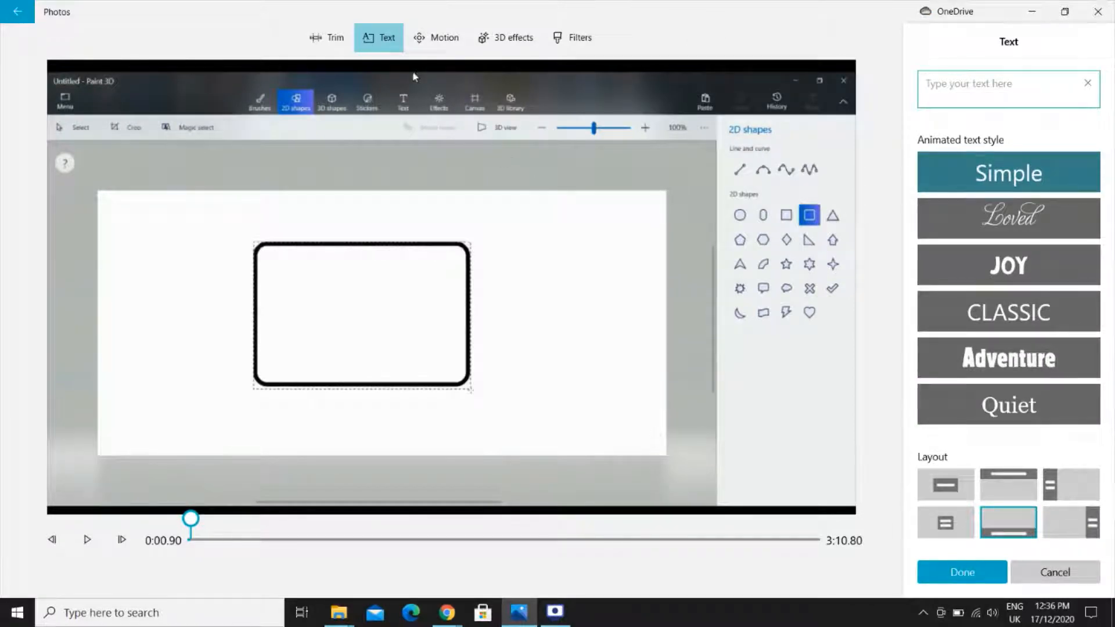
left_click(326, 45)
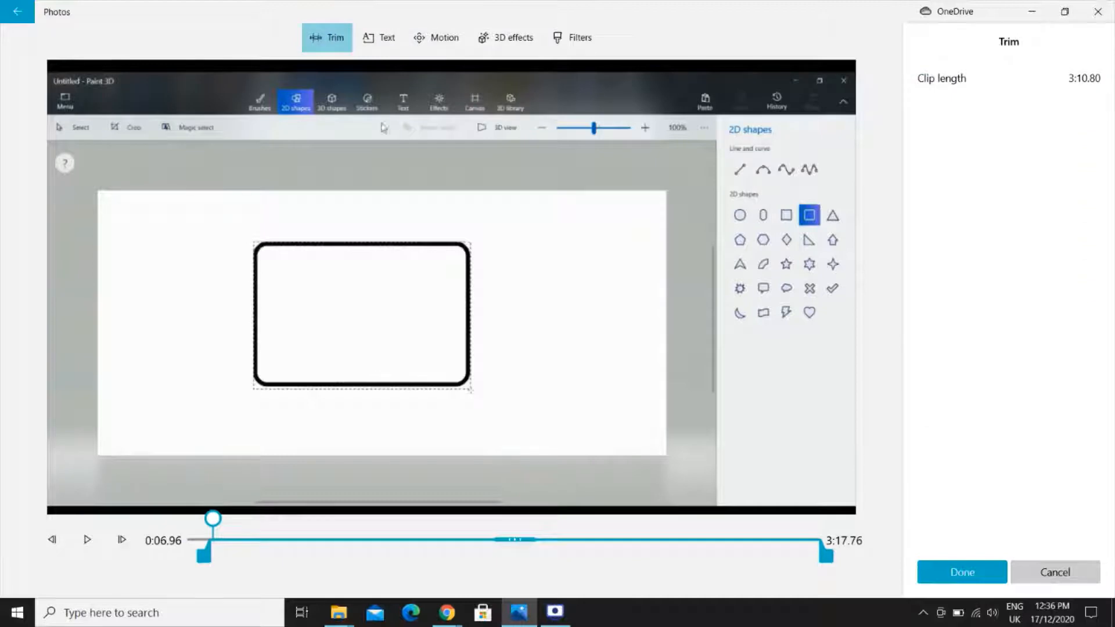
left_click(388, 46)
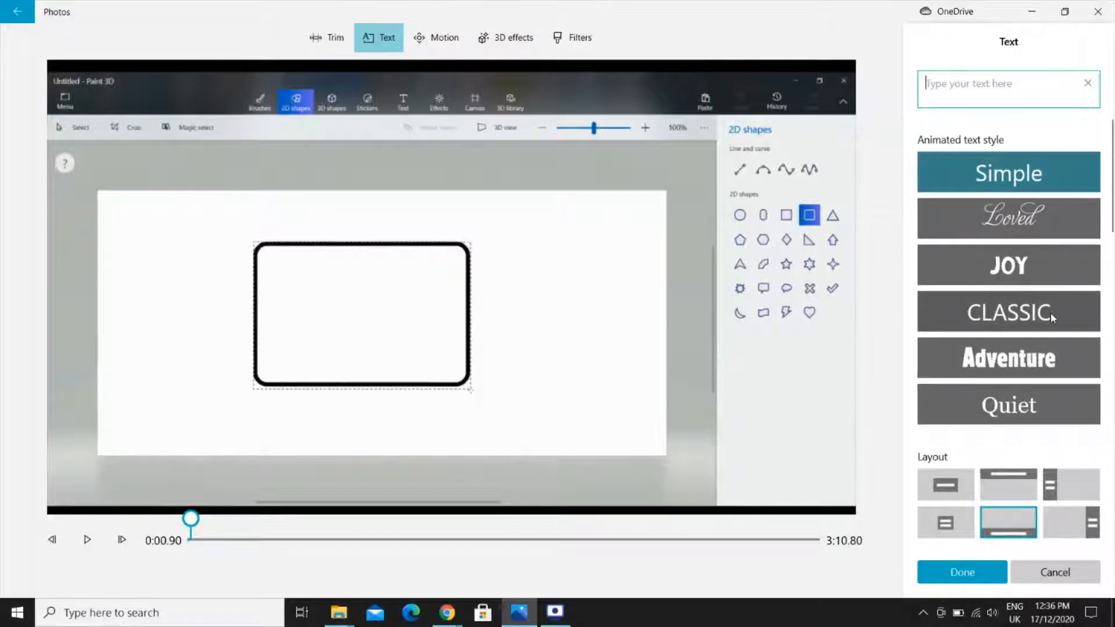
scroll(1052, 316, "down", 7)
scroll(1053, 309, "up", 7)
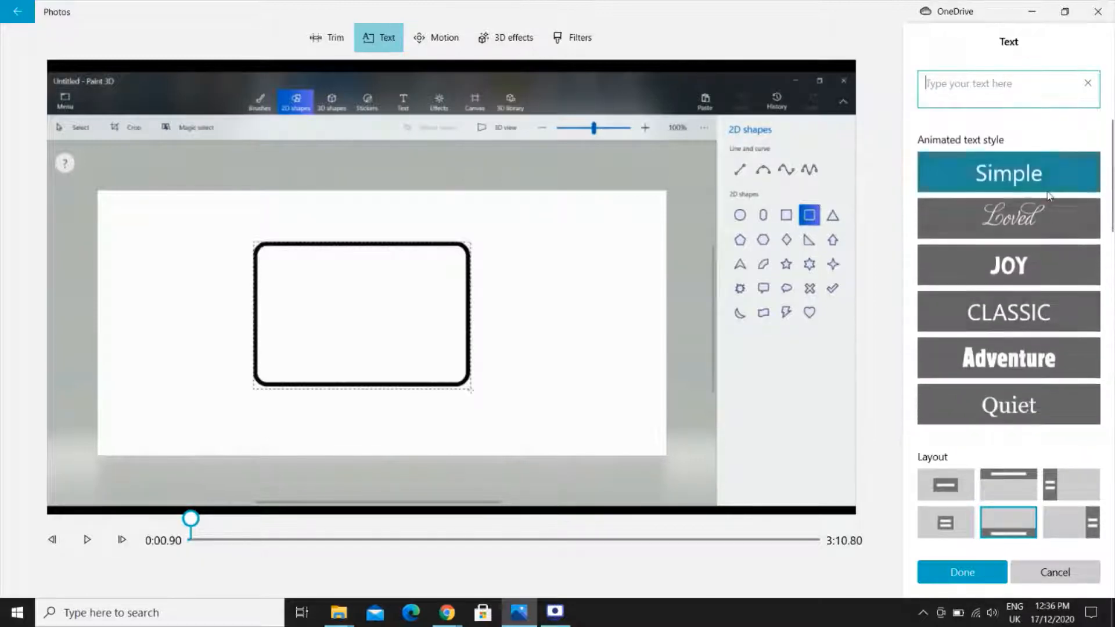
scroll(1040, 313, "down", 6)
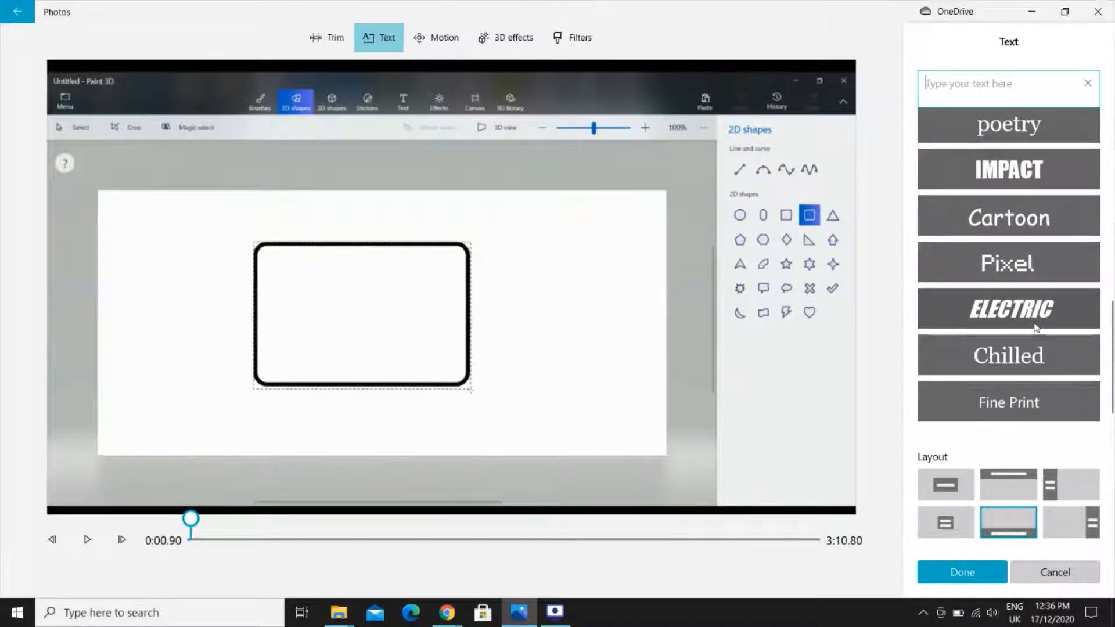
scroll(1035, 328, "up", 6)
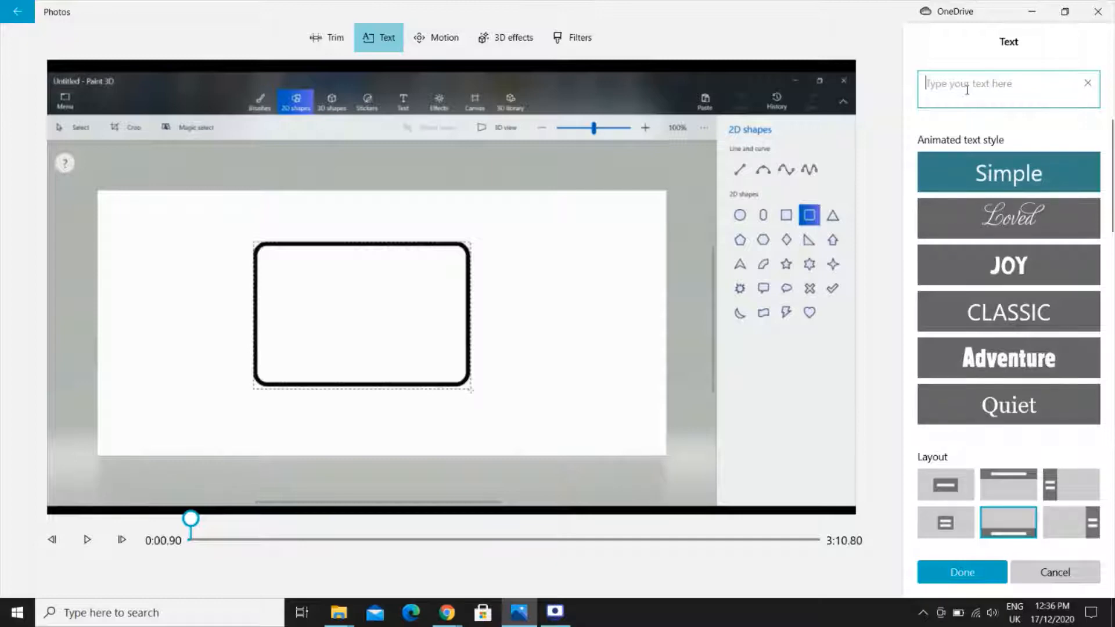
- Enter the caption text "rectangle with curved corners" on the clip
type("ssqua")
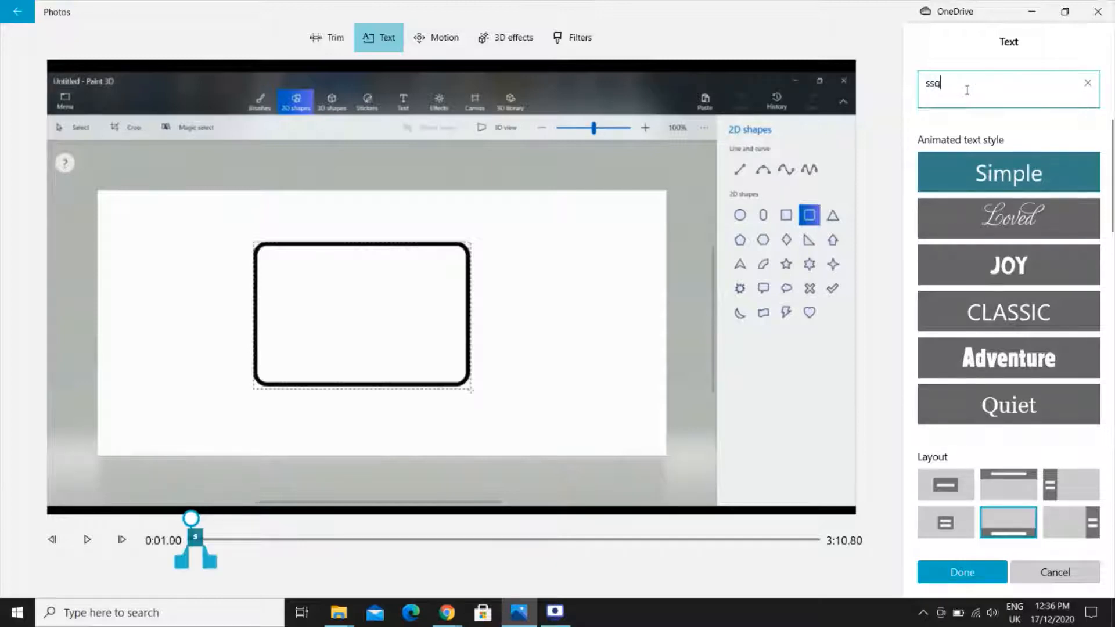
key("BackSpace")
key("BackSpace")
key("BackSpace")
type("rect")
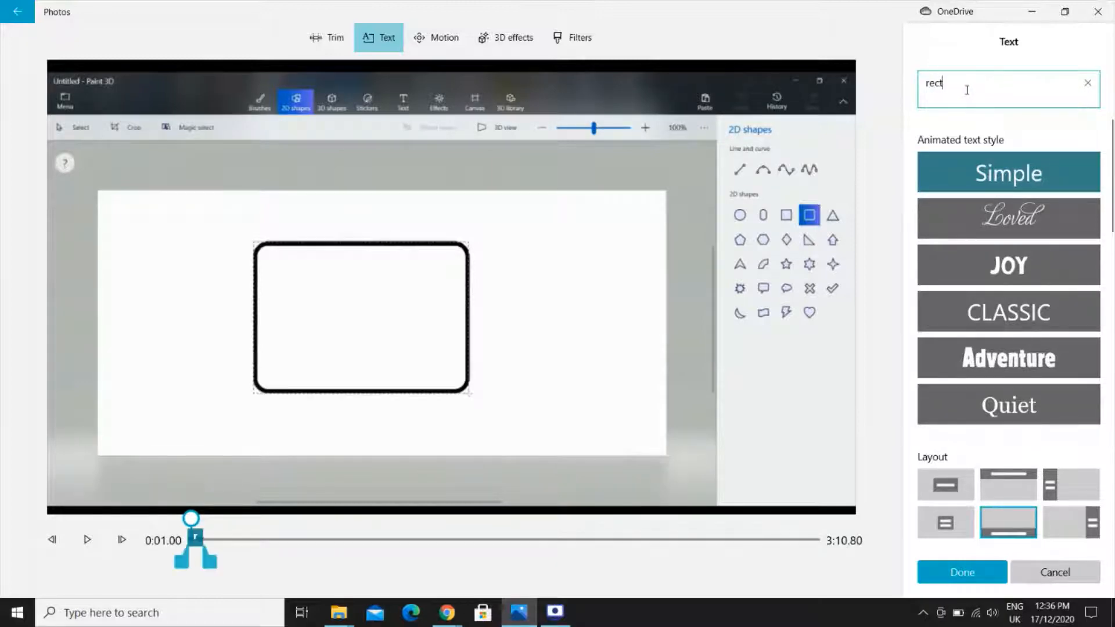
type("angle with curve")
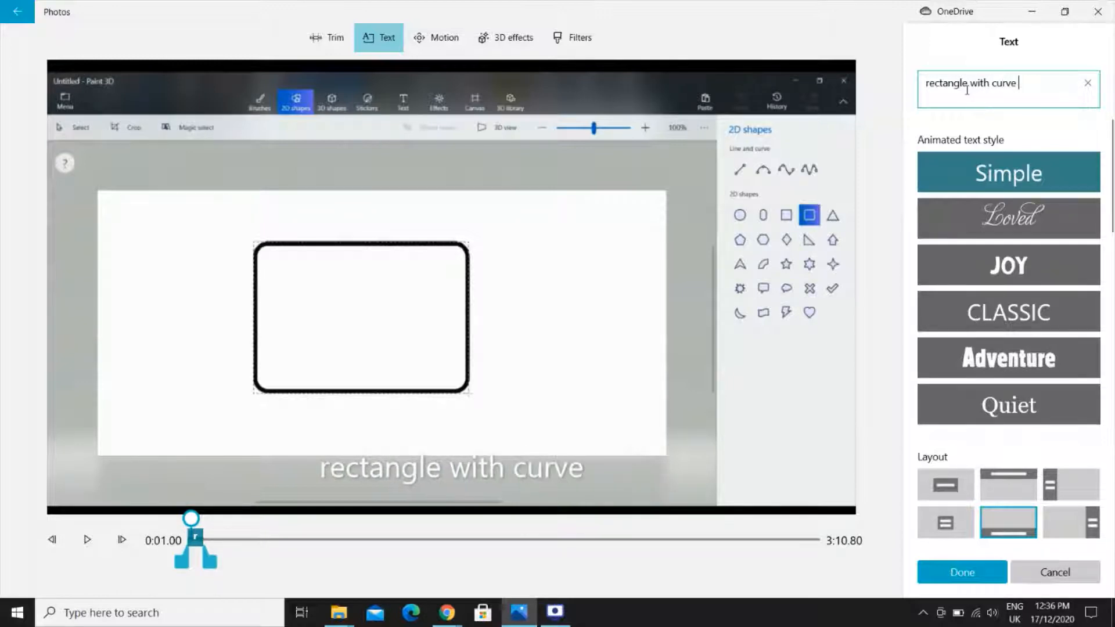
type(" cor")
key("BackSpace")
key("BackSpace")
key("BackSpace")
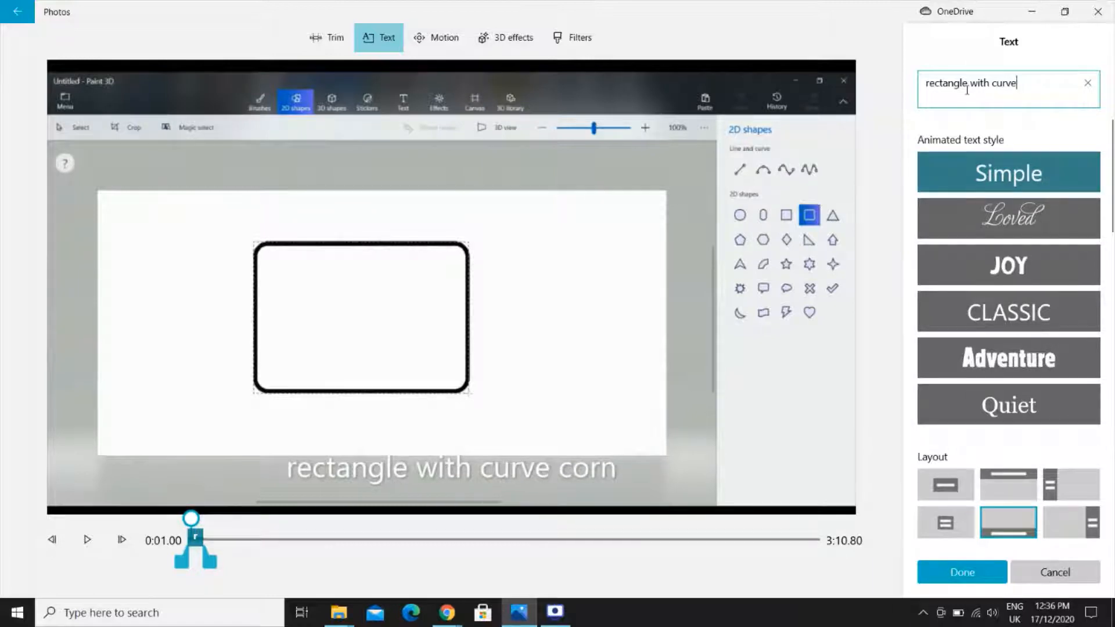
type("d corners")
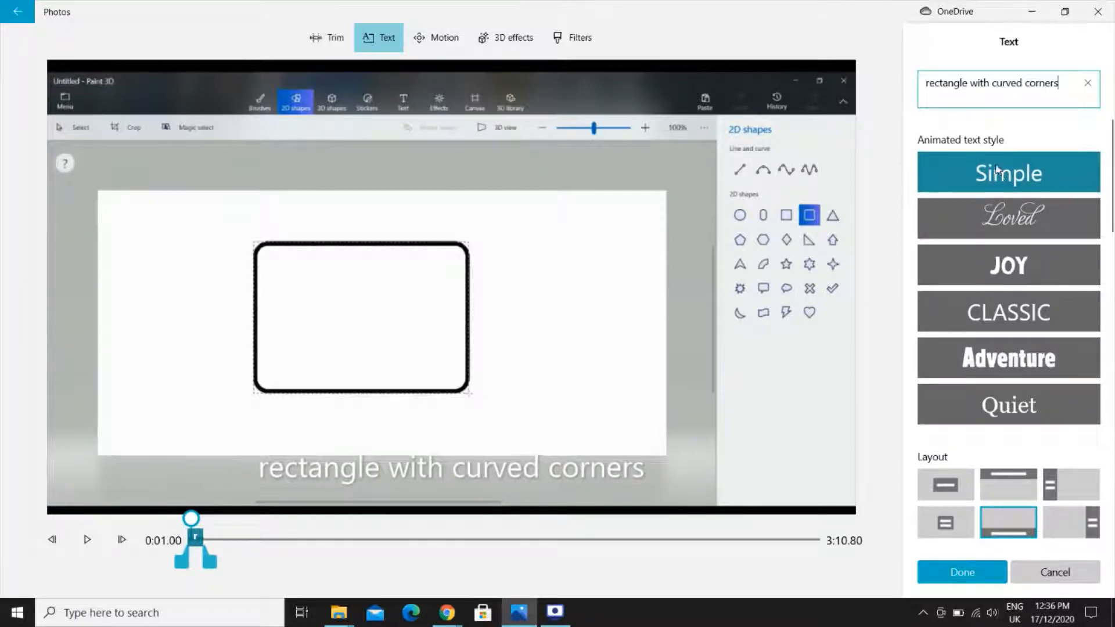
- Try the Loved and Bold styles on the caption, play the clip to preview it and return to the start
left_click(1013, 225)
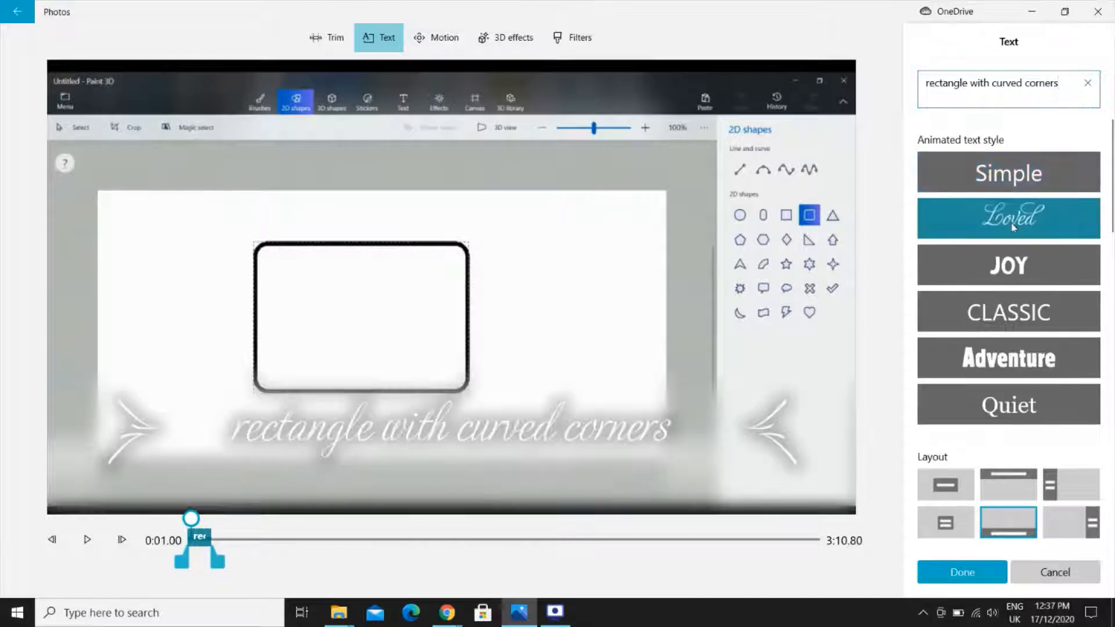
scroll(1015, 366, "down", 3)
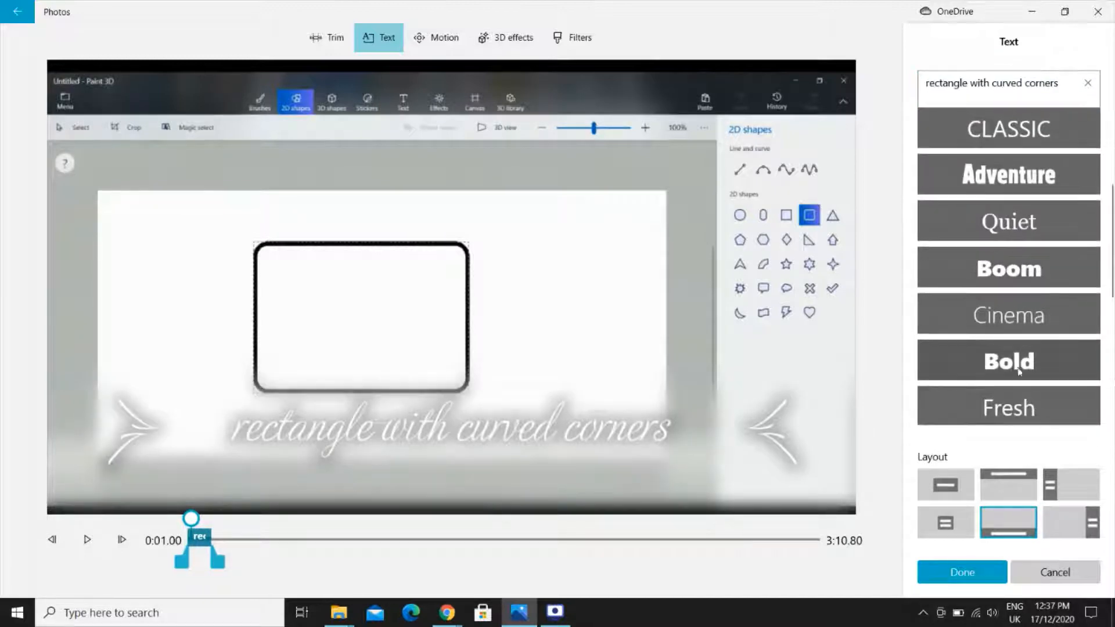
left_click(1022, 375)
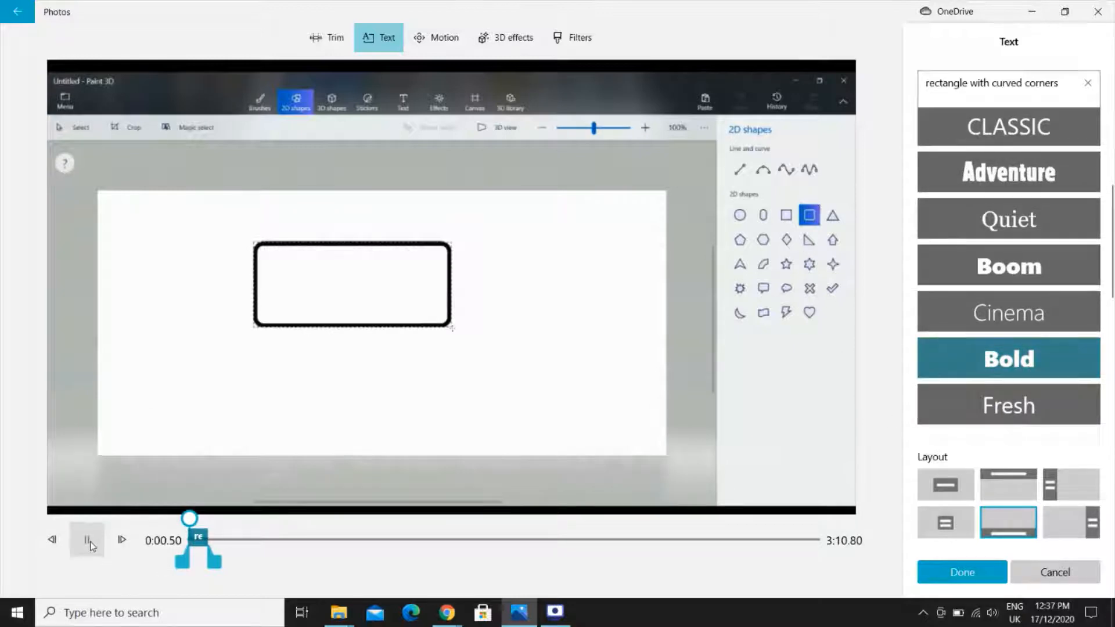
left_click(88, 543)
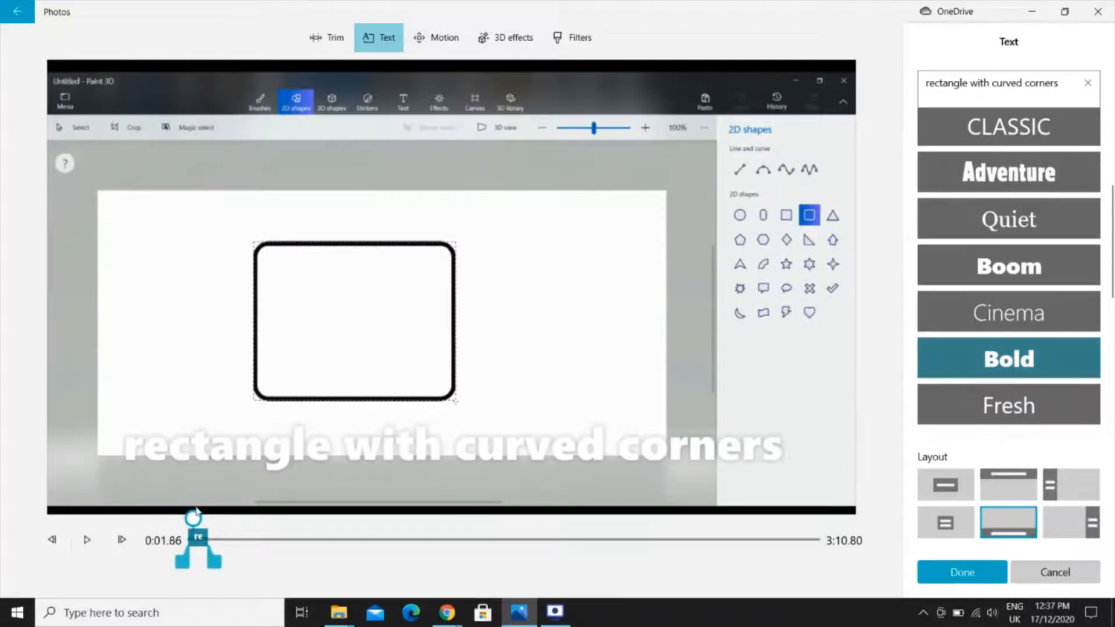
left_click_drag(196, 512, 187, 518)
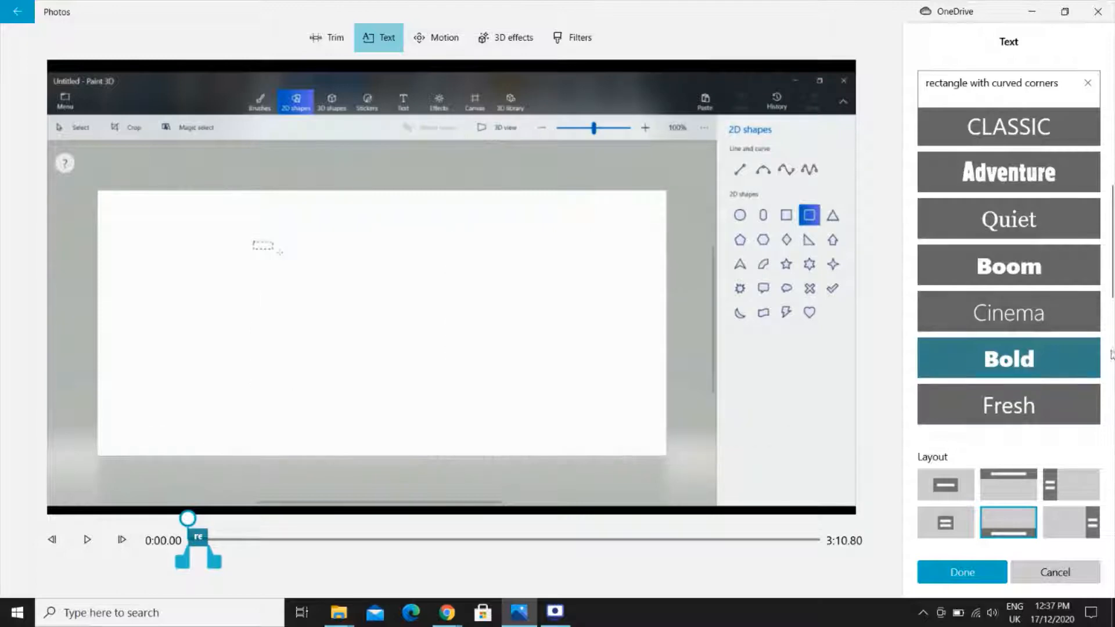
- Try the Fresh, poetry, Electric and Pixel styles on the caption
scroll(1028, 343, "down", 1)
left_click(1023, 342)
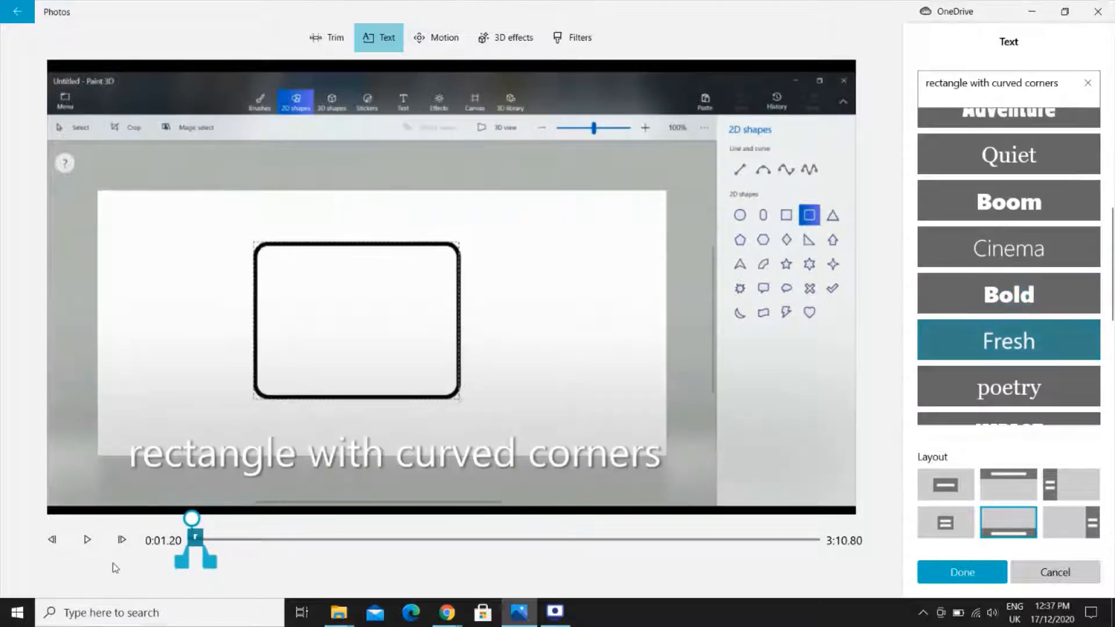
left_click(1045, 396)
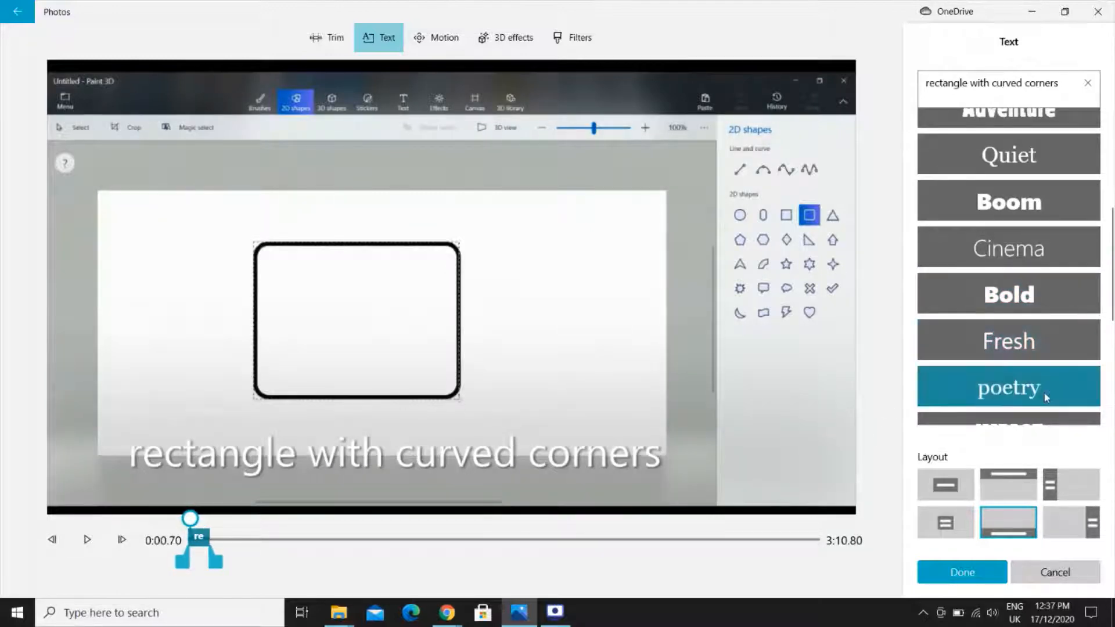
scroll(1046, 396, "down", 3)
left_click(1000, 316)
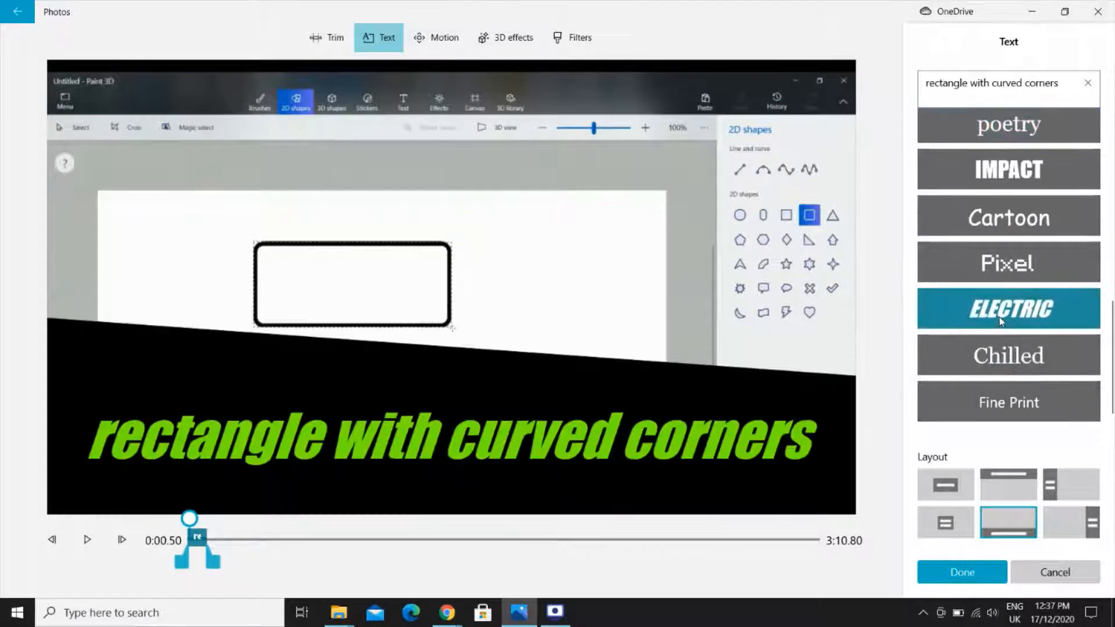
left_click(1004, 268)
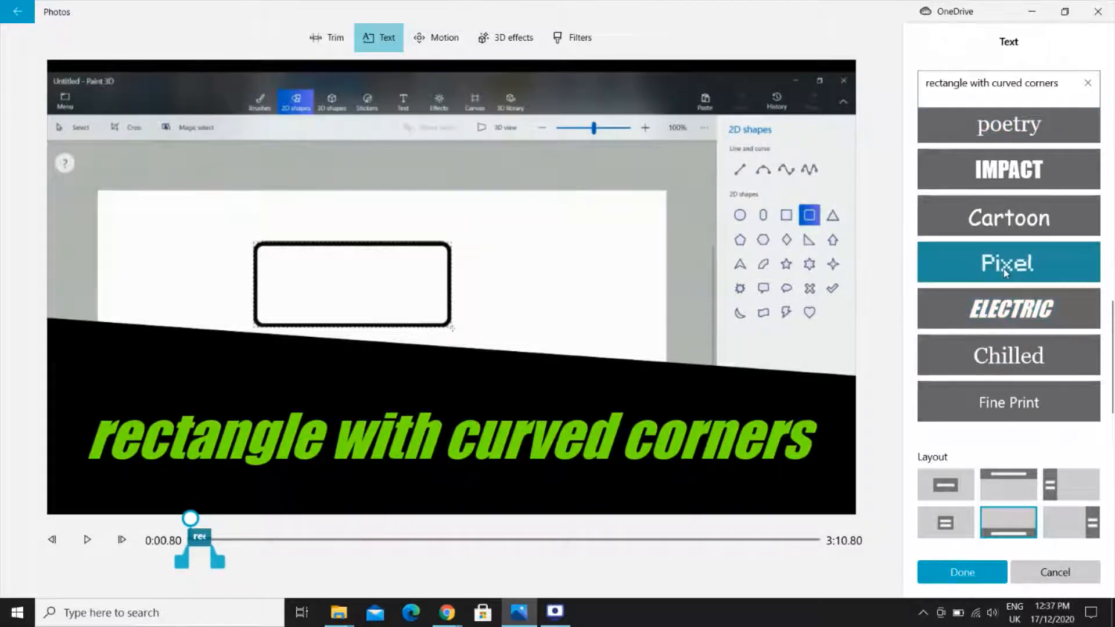
- Switch the caption to the Simple style and try the centred, upper and left layouts before choosing the right-side layout
scroll(1004, 268, "down", 5)
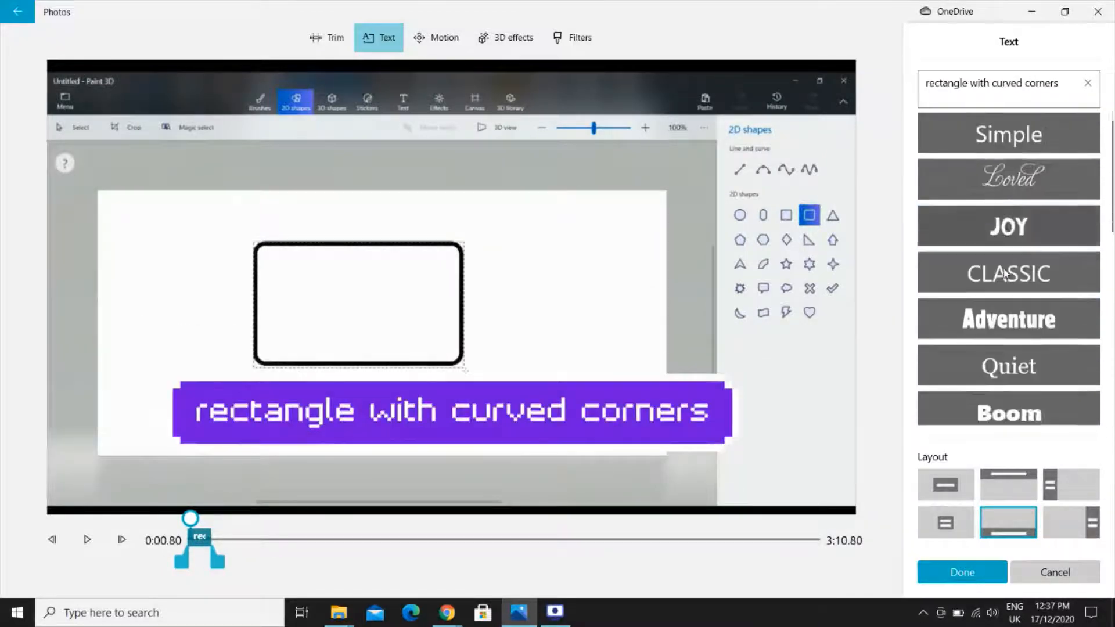
scroll(1005, 274, "up", 1)
left_click(999, 173)
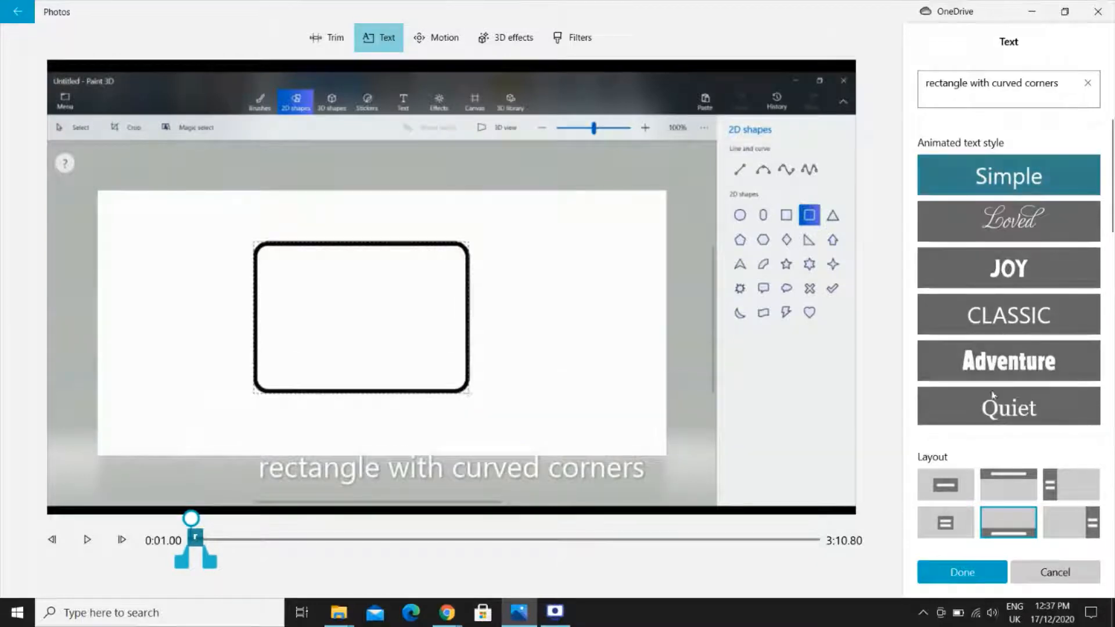
left_click(951, 531)
left_click(947, 485)
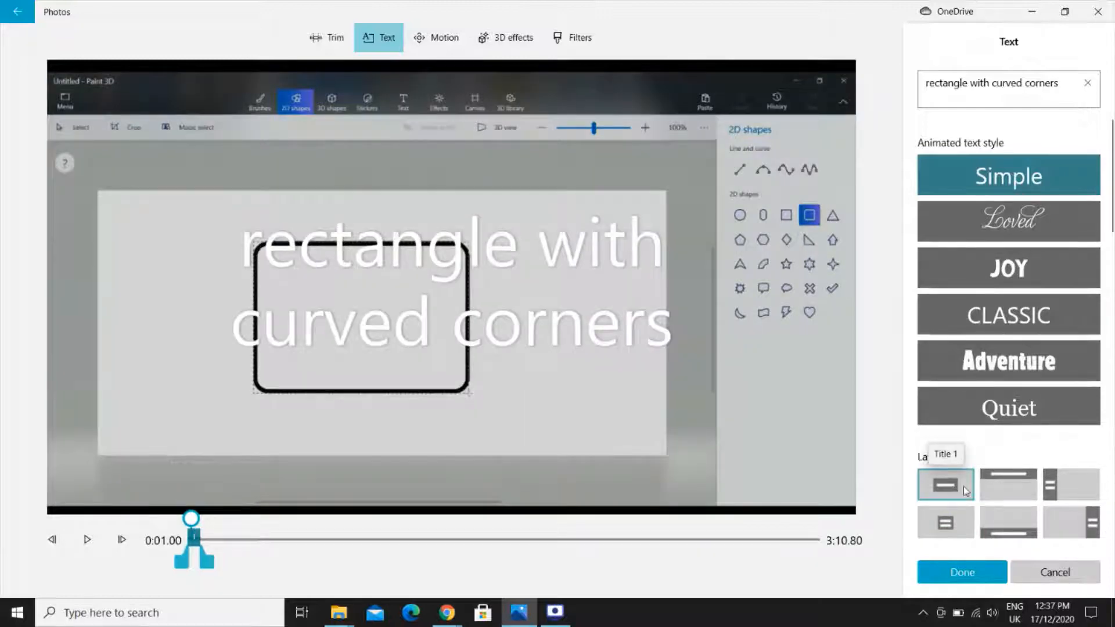
left_click(1014, 498)
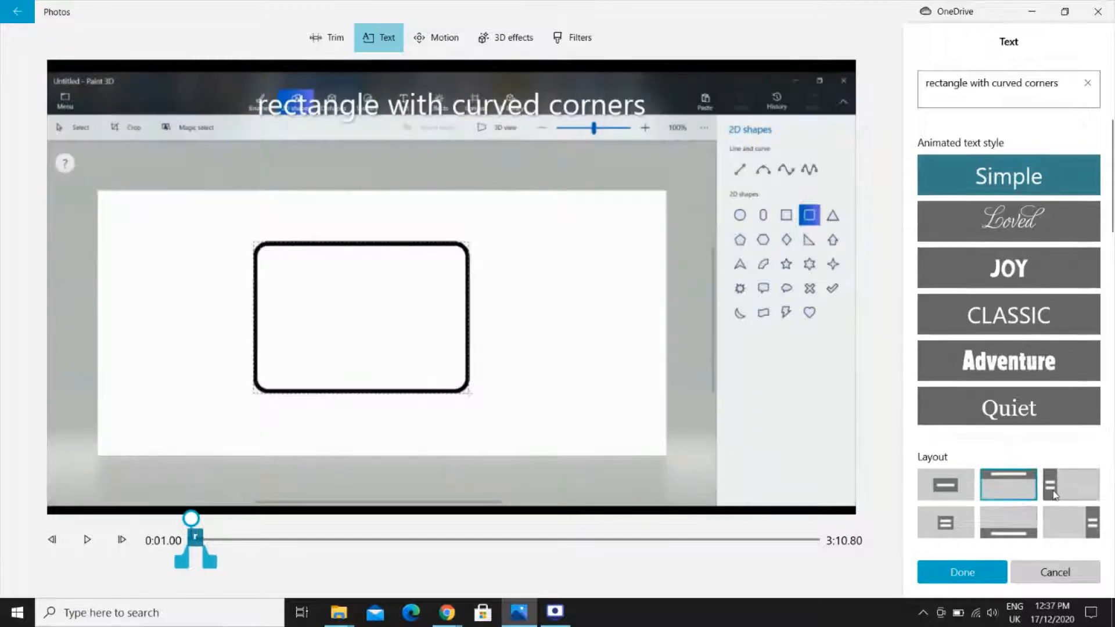
left_click(1055, 494)
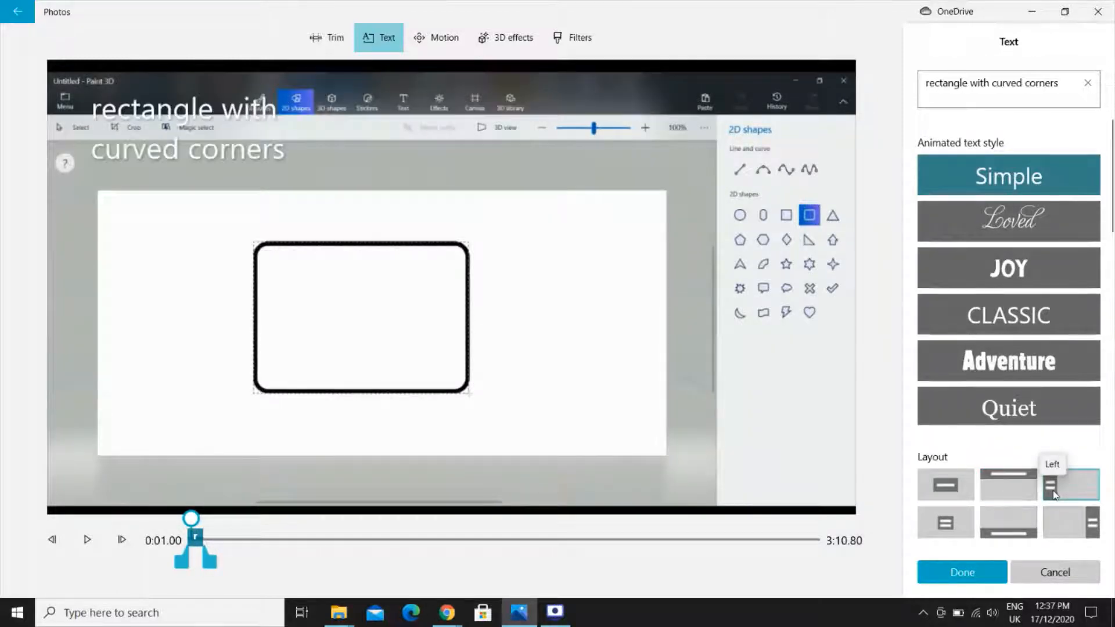
left_click(1082, 527)
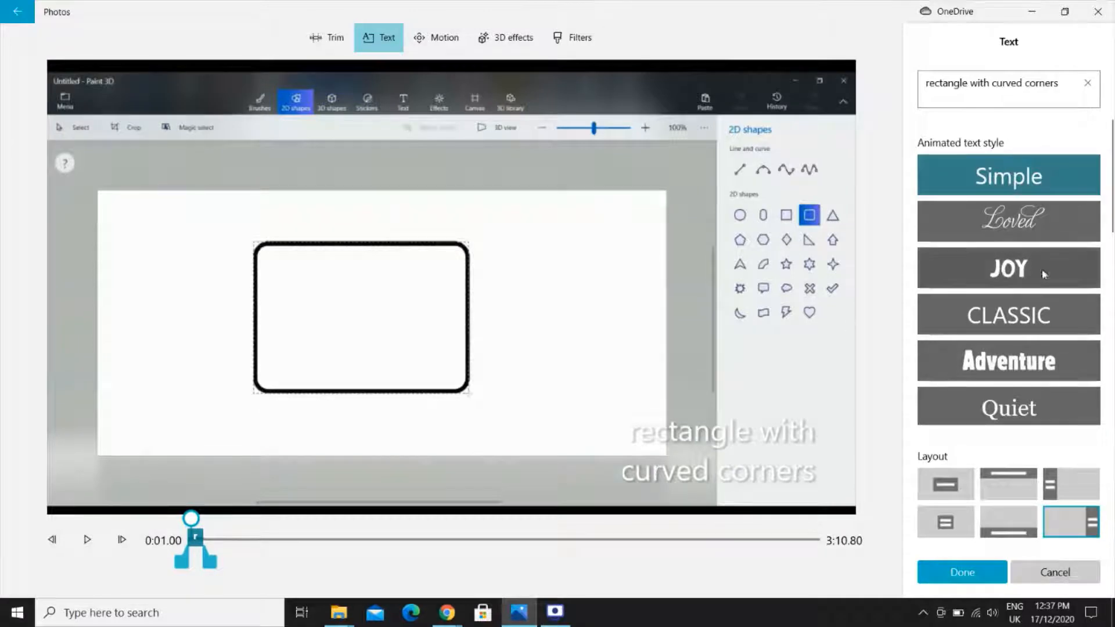
- Apply the Bold animated text style to the right-side caption
scroll(1007, 370, "down", 3)
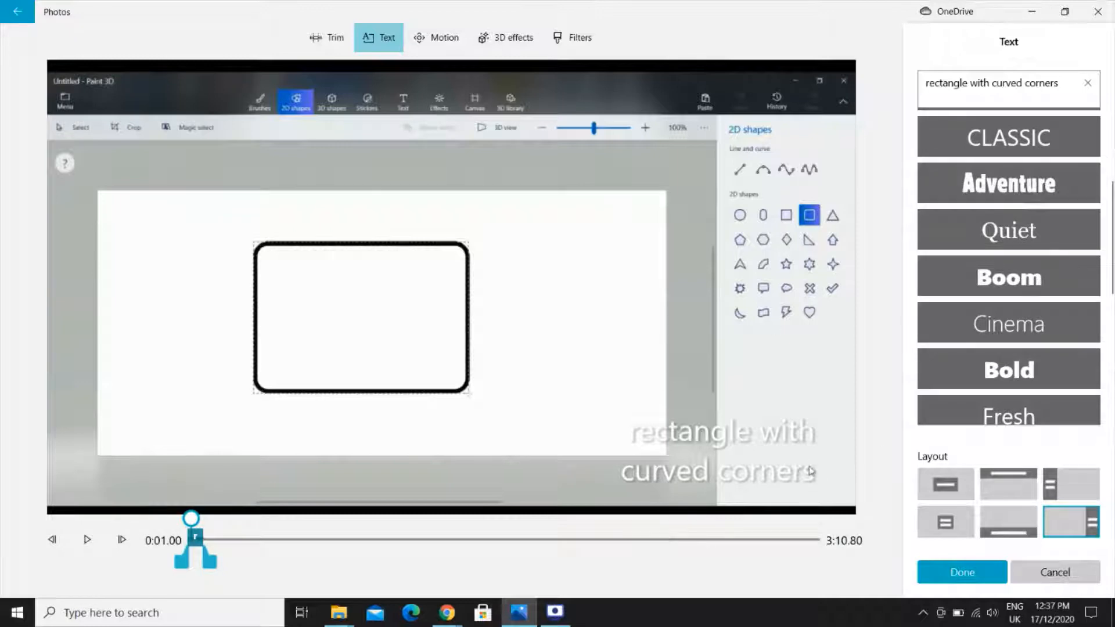
scroll(1052, 283, "down", 2)
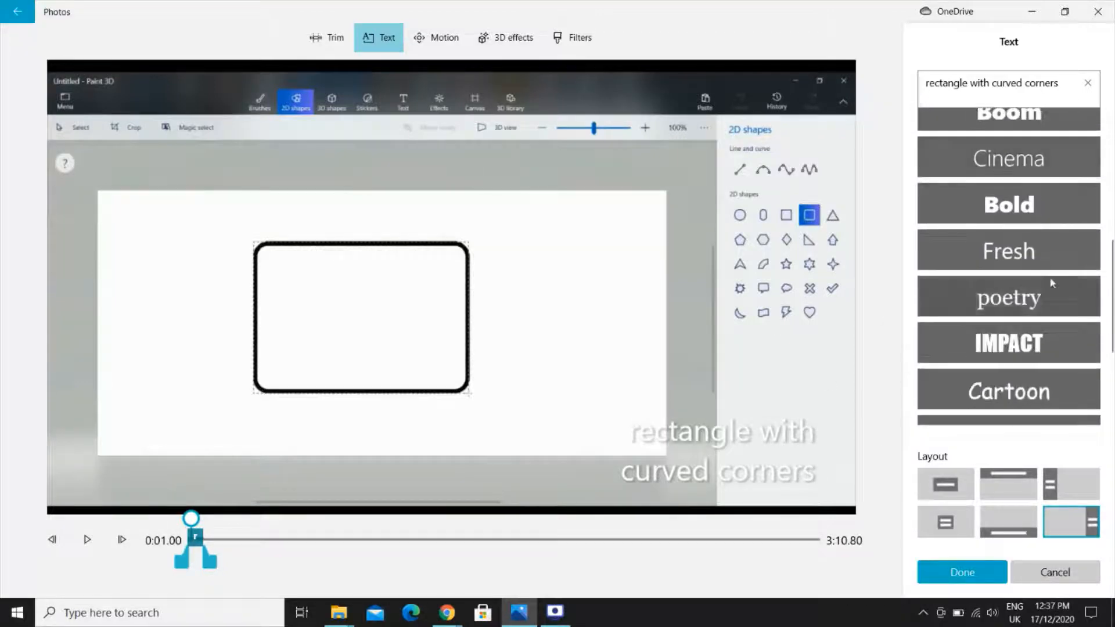
left_click(1016, 204)
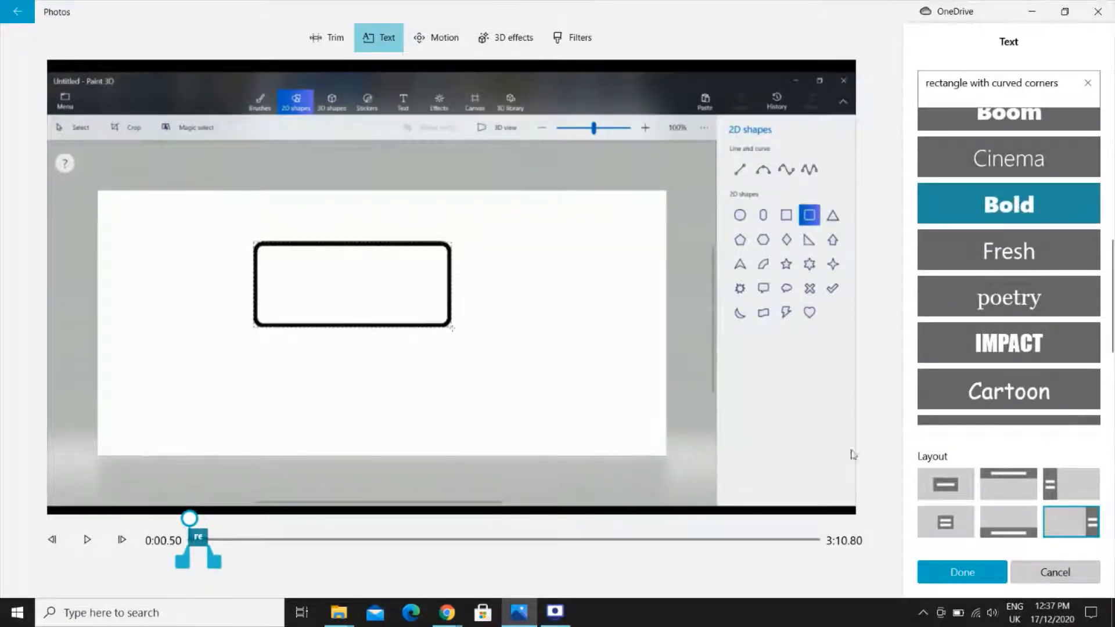
- Preview the caption, try the Cartoon and Electric styles on it, and save it with the Pixel style
left_click(83, 549)
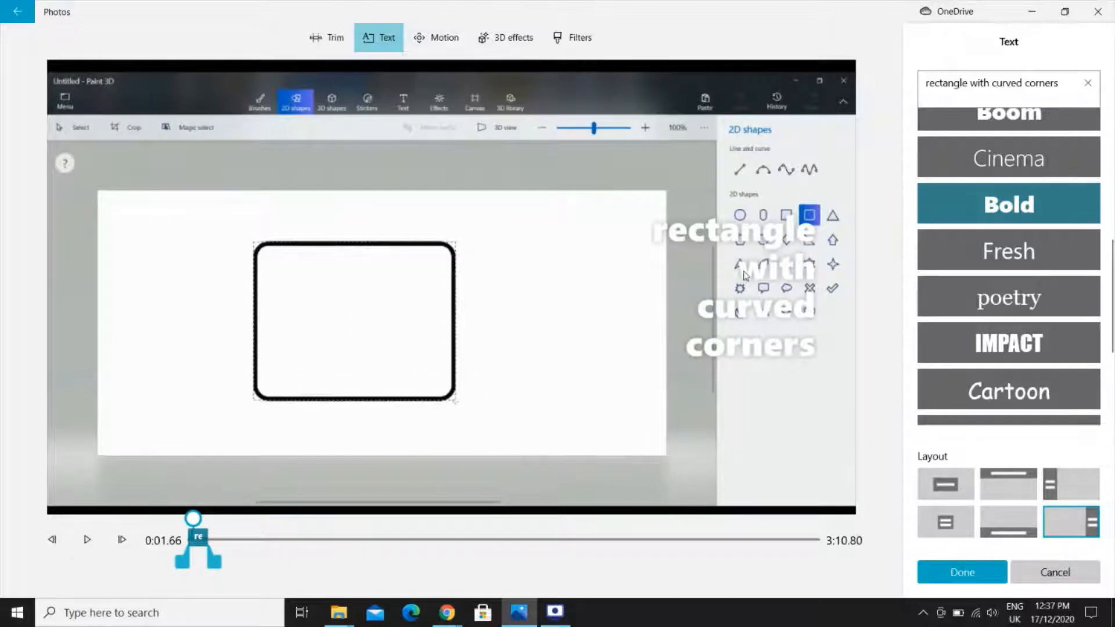
left_click(1026, 398)
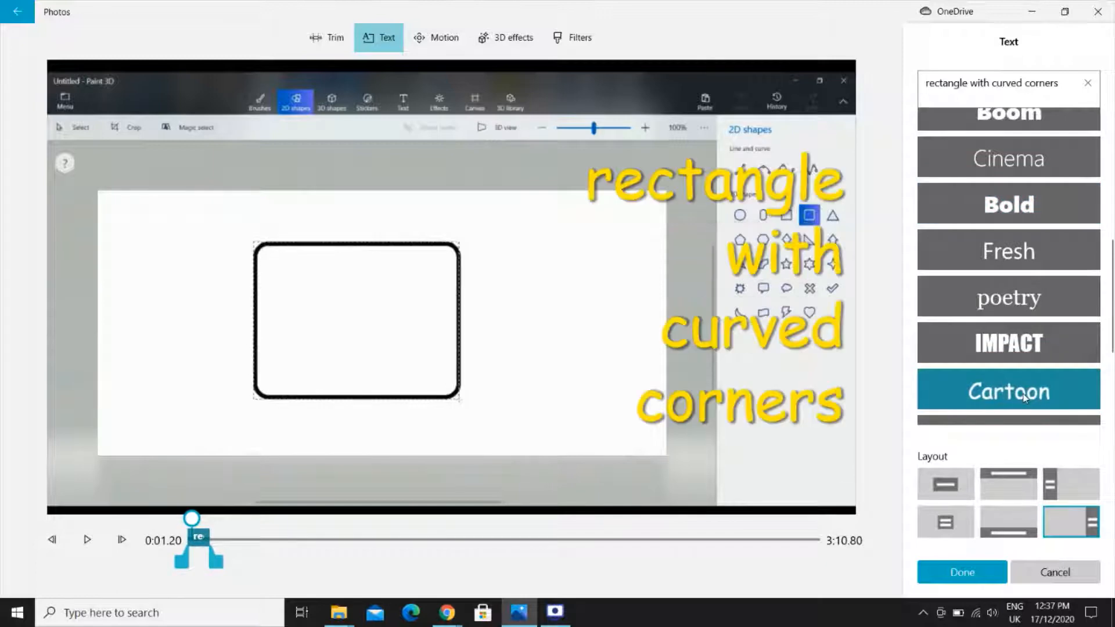
scroll(1016, 321, "down", 3)
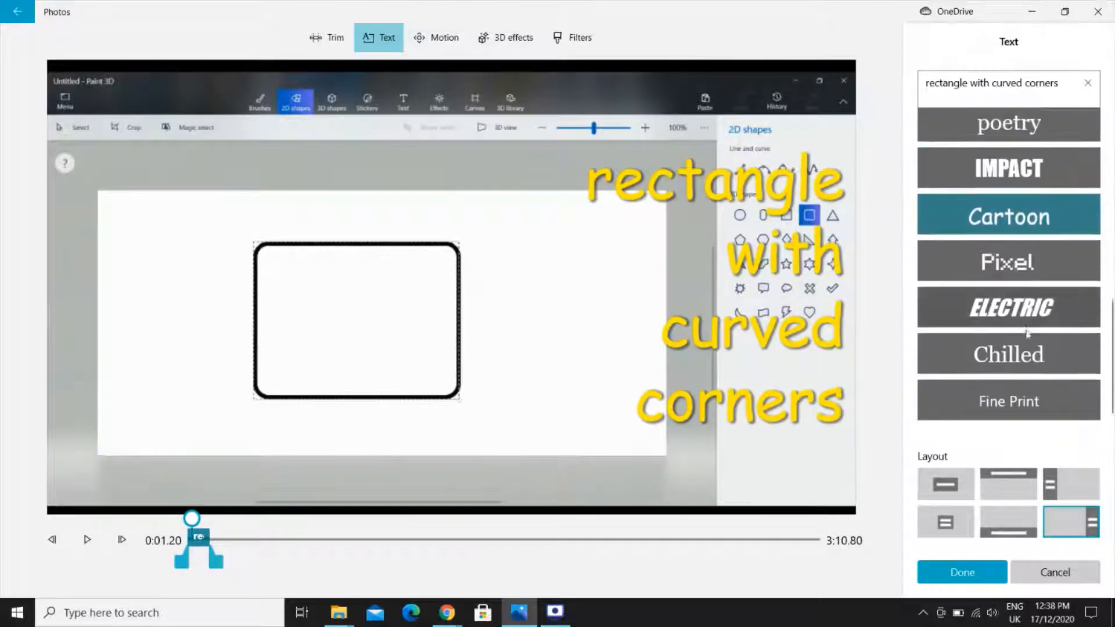
left_click(1016, 322)
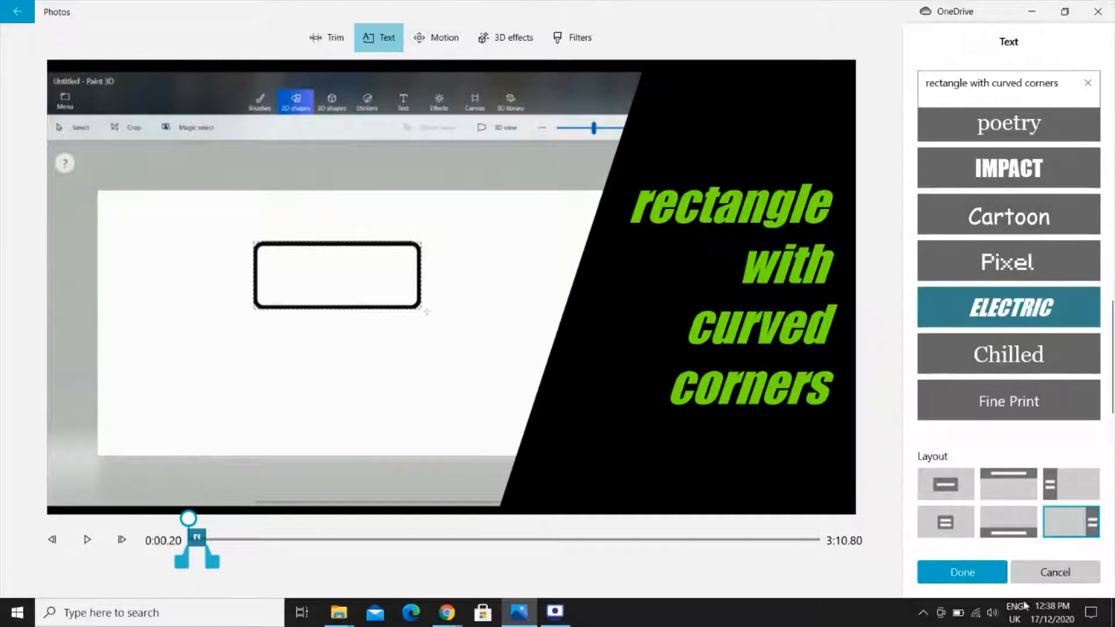
left_click(1021, 277)
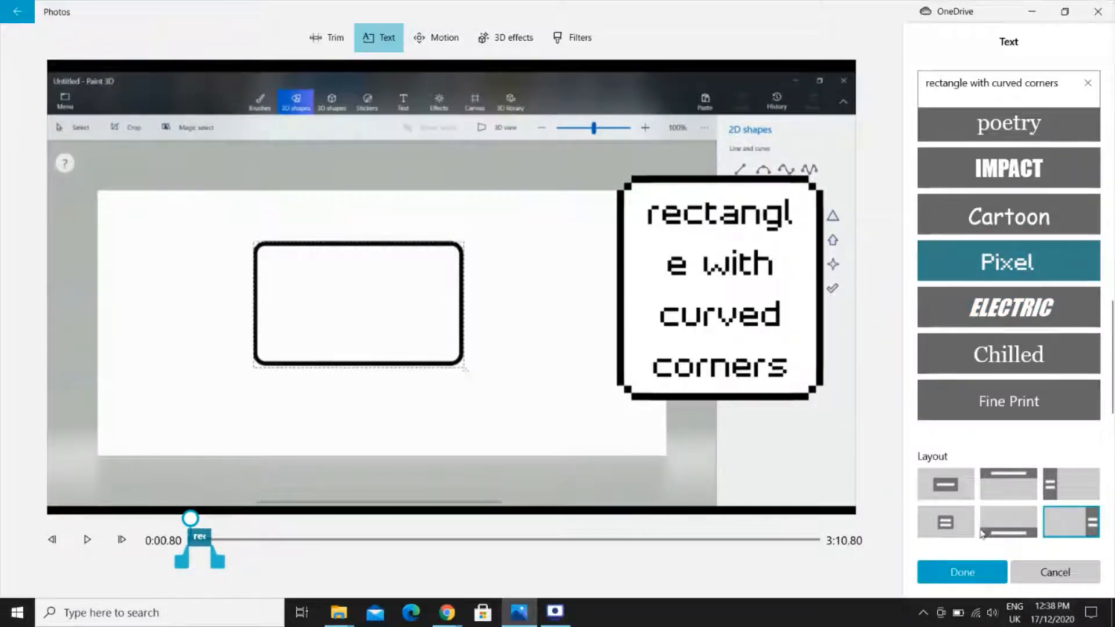
left_click(980, 580)
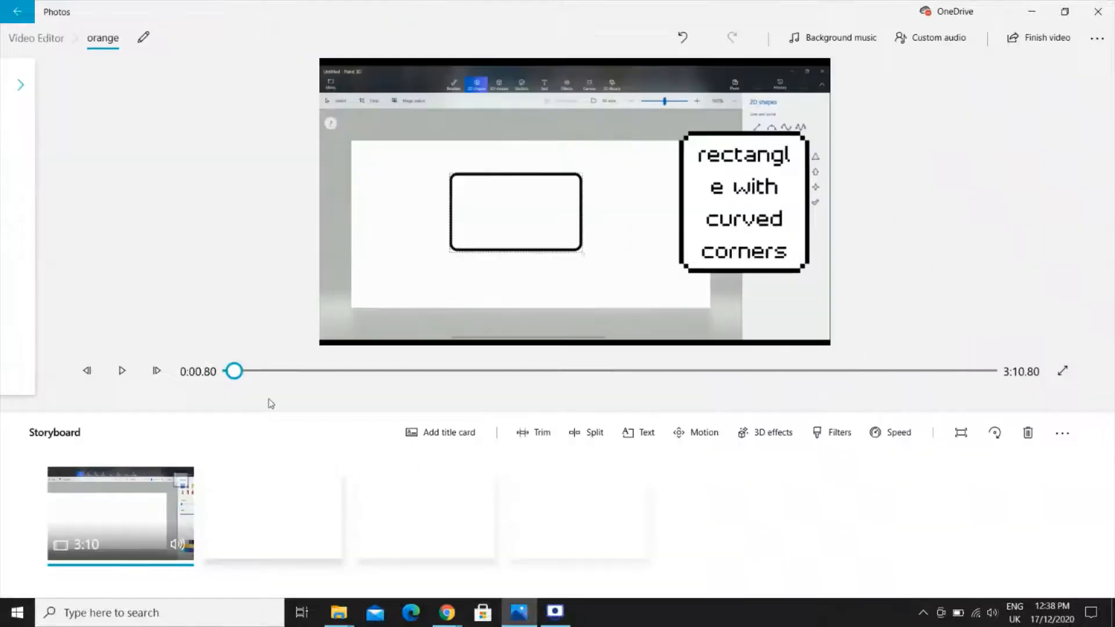
- Play the captioned clip up to the scene with the blue sphere and return the playback position to 0:19.90
left_click(122, 371)
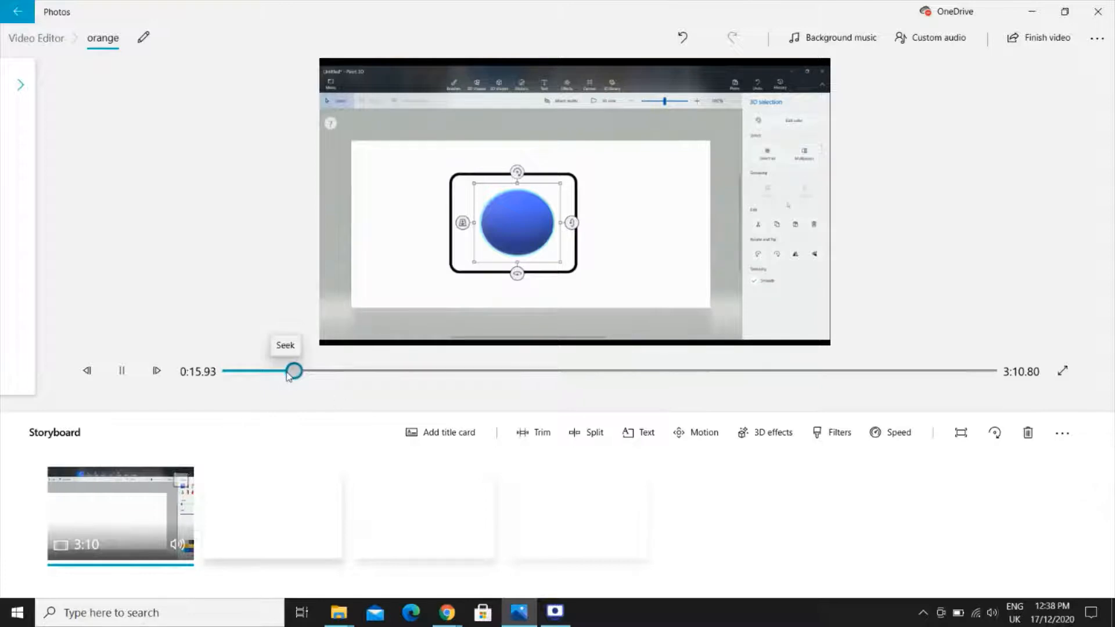
left_click(136, 382)
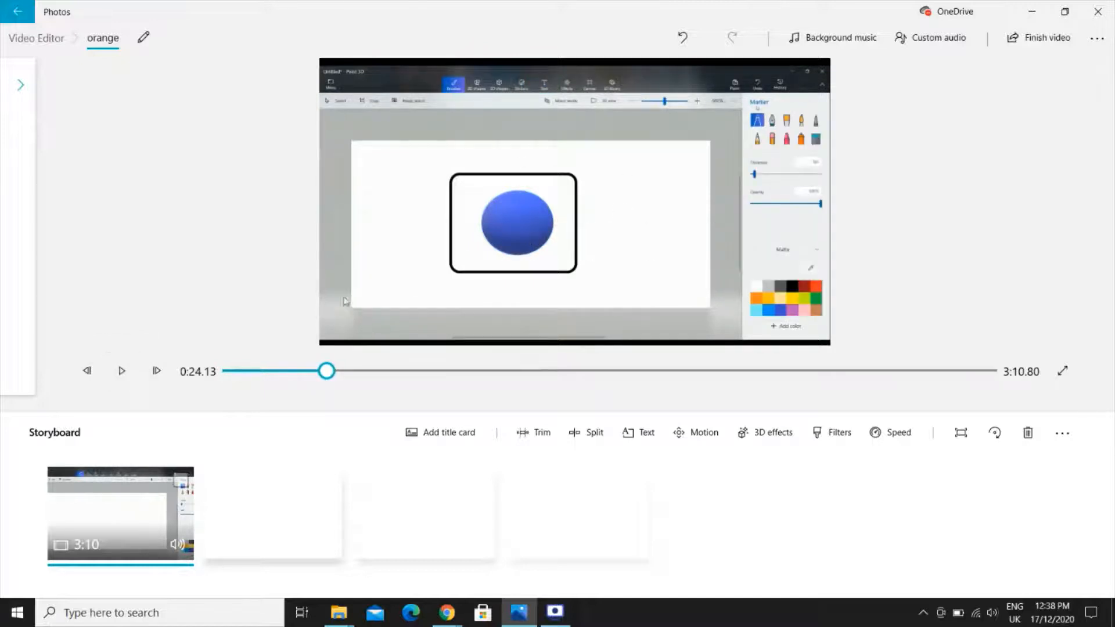
left_click(328, 372)
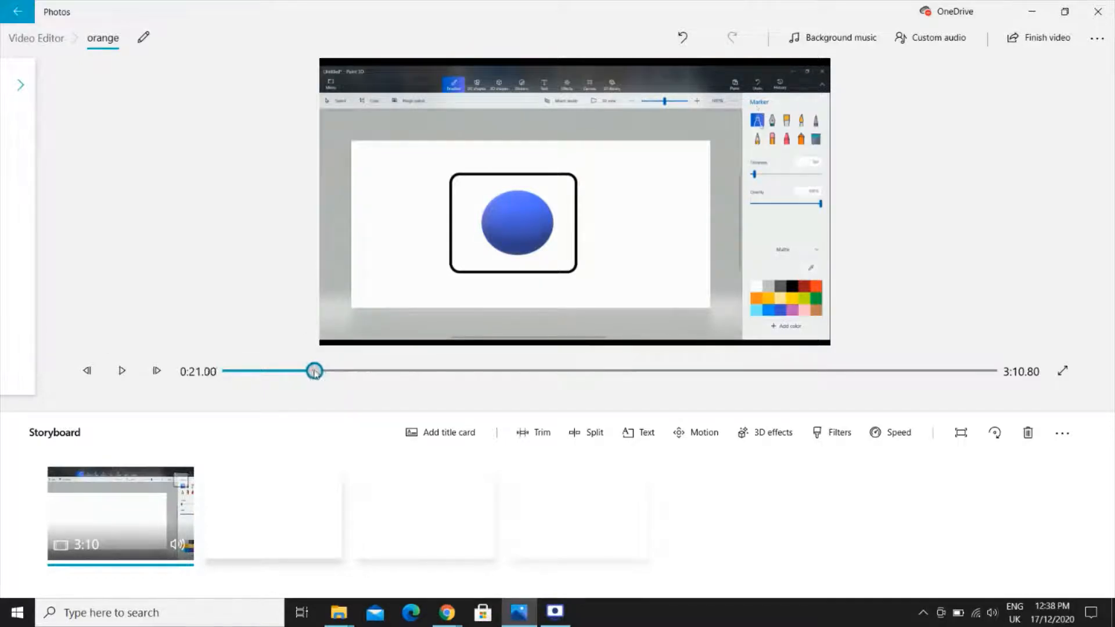
left_click_drag(314, 373, 312, 375)
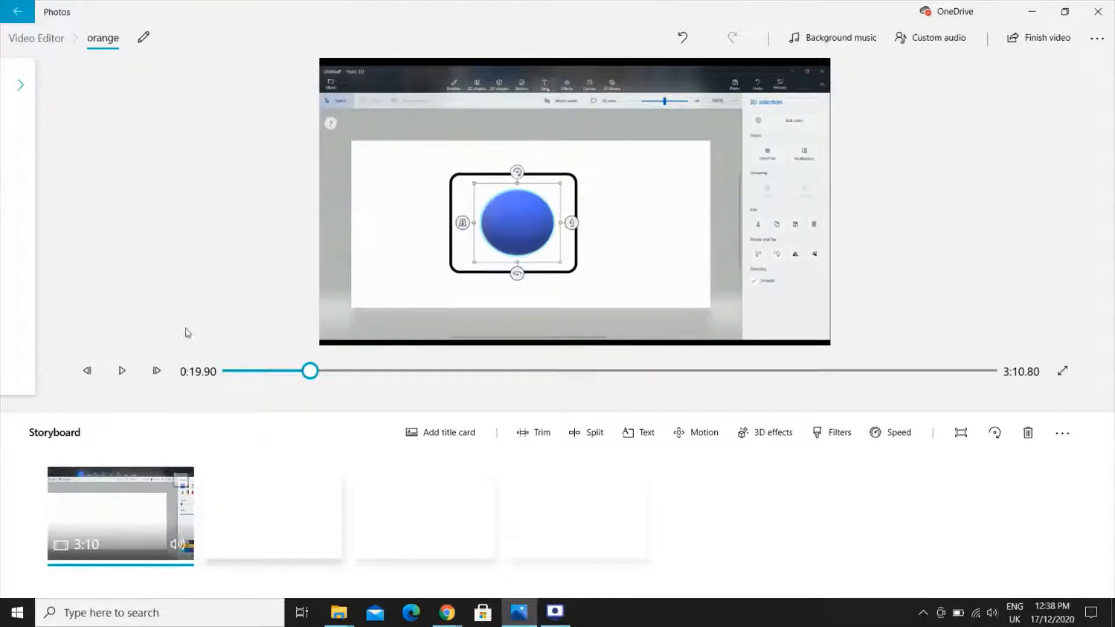
- Play the clip in short stretches and set the playback position to 0:27.60, just before the yellow line is drawn on the sphere
left_click(123, 374)
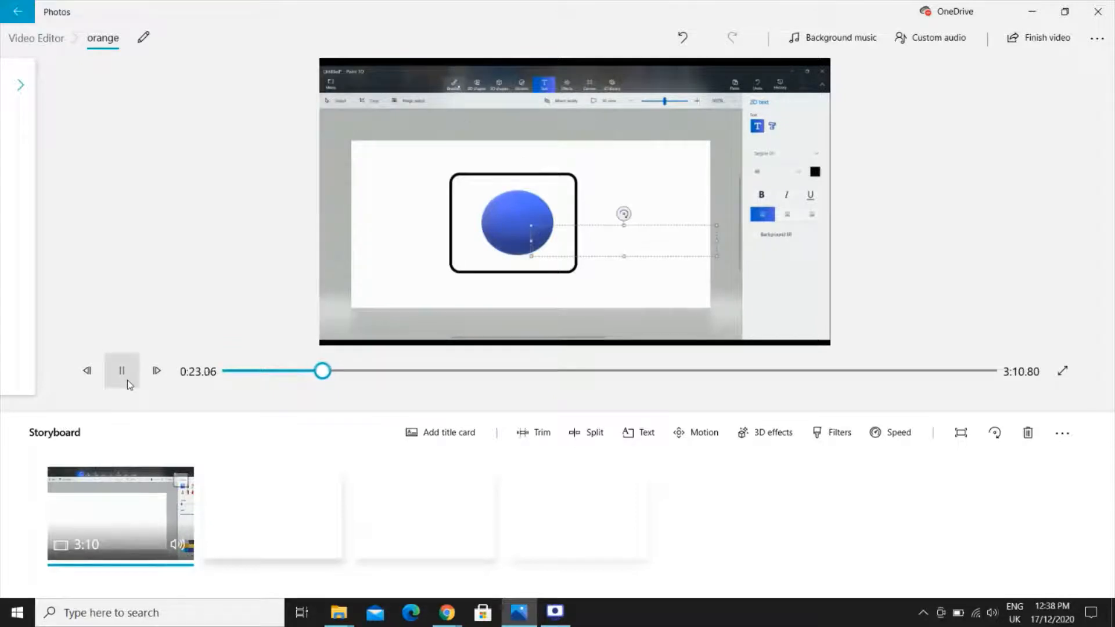
left_click(123, 372)
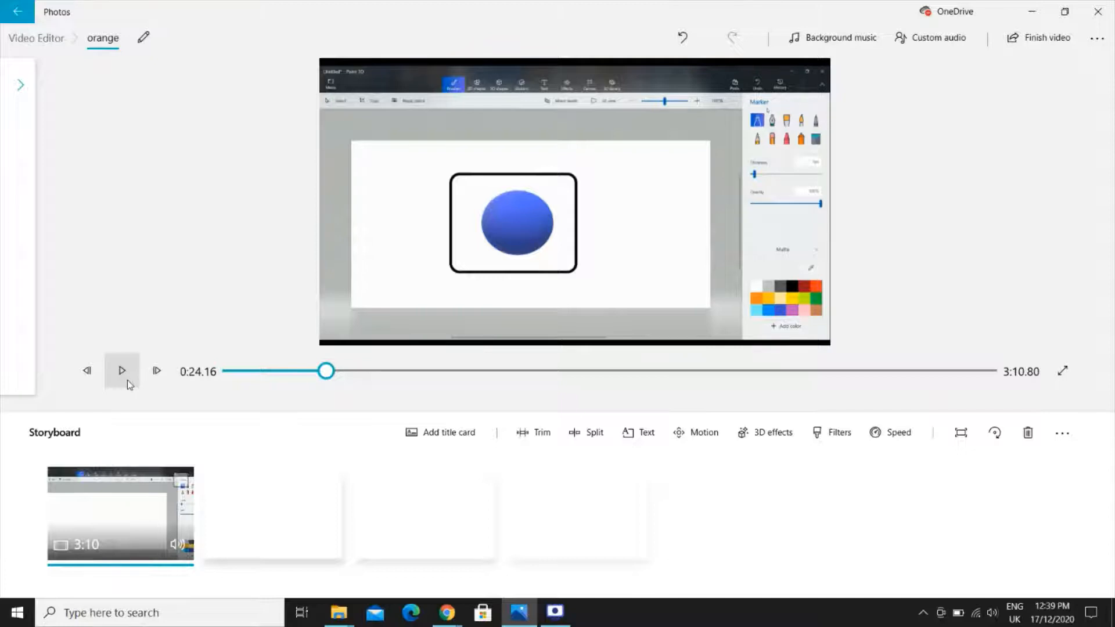
left_click(127, 380)
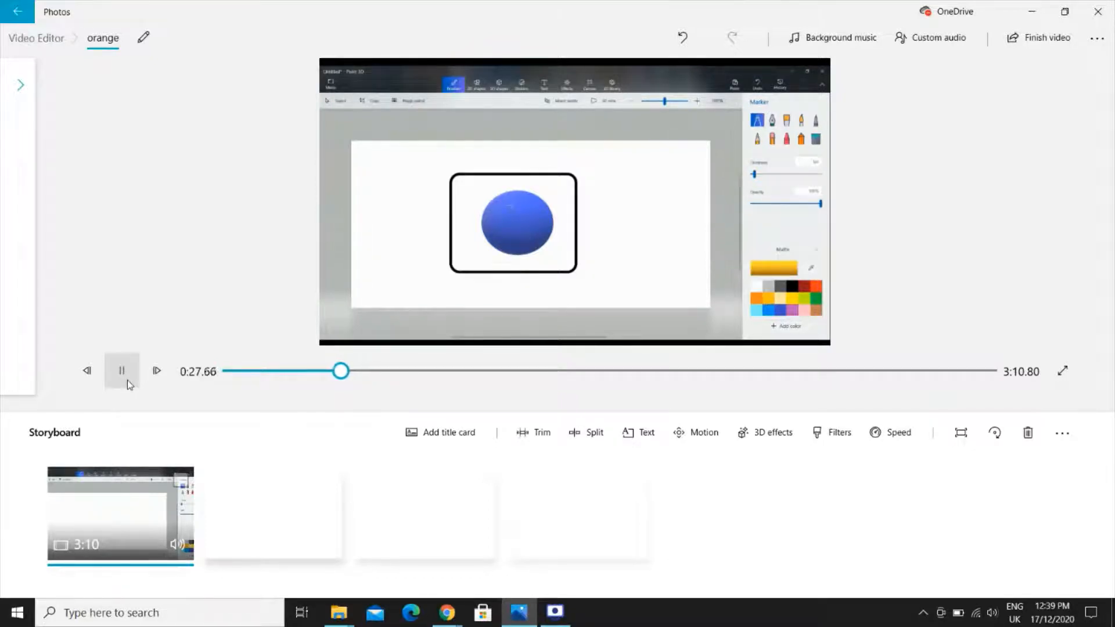
left_click(127, 380)
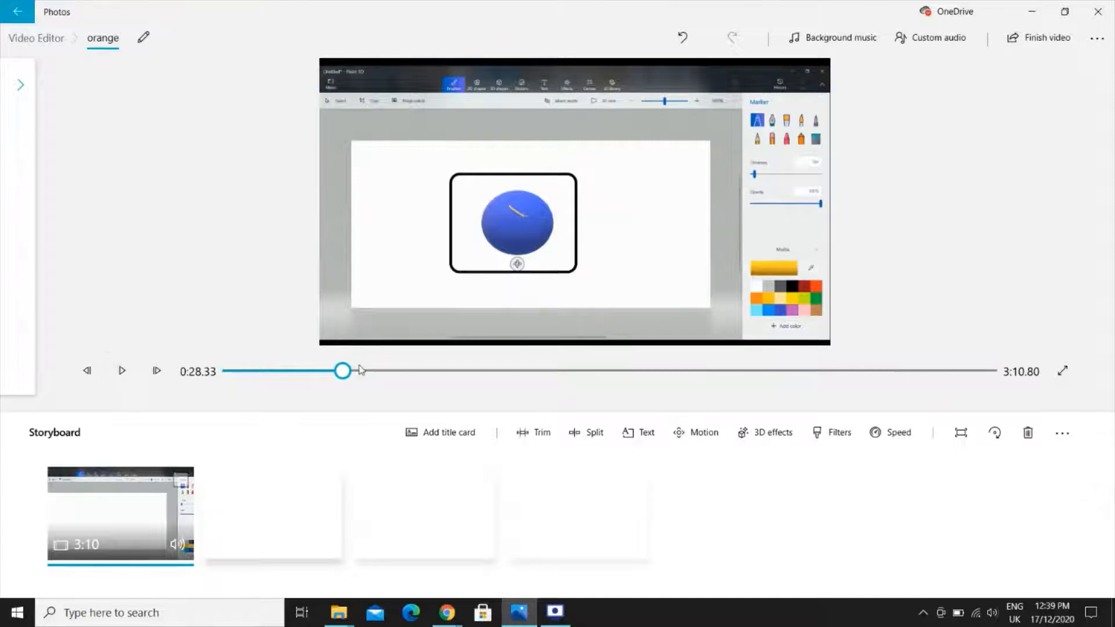
left_click(87, 371)
left_click(89, 375)
left_click(88, 377)
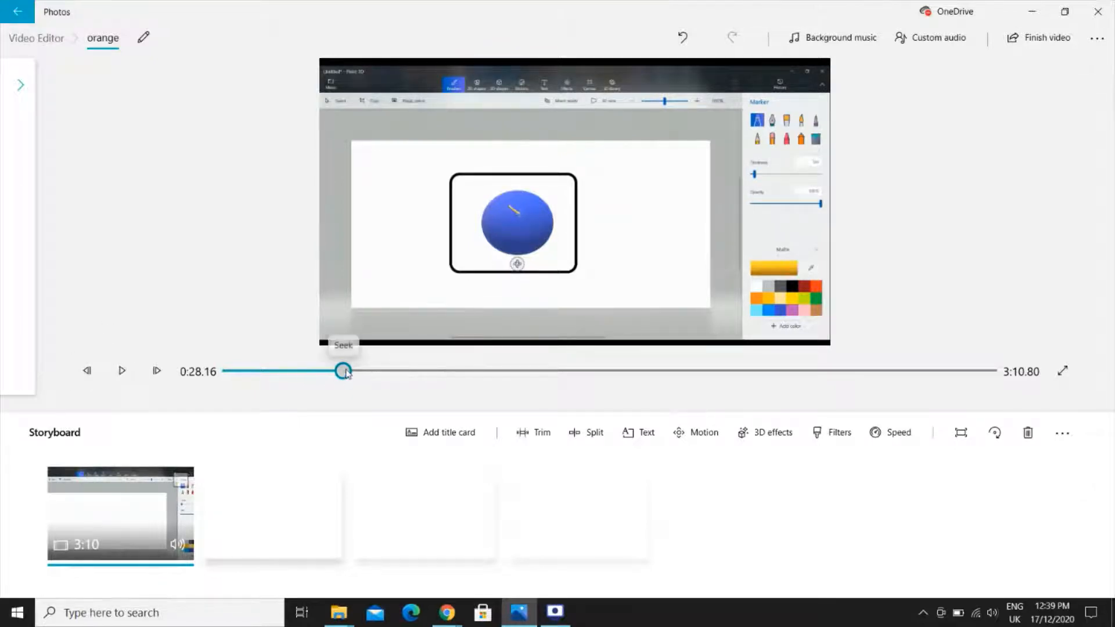
left_click_drag(344, 372, 341, 372)
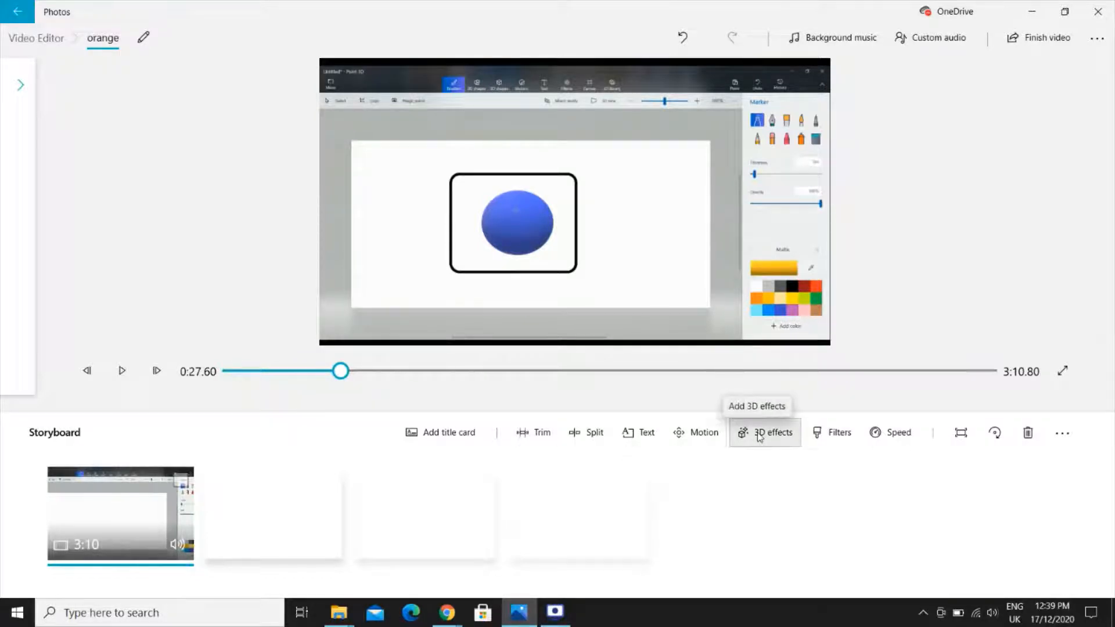
- Open the 3D effects for the clip and browse the available effects down to the laser and lightning ones
left_click(743, 437)
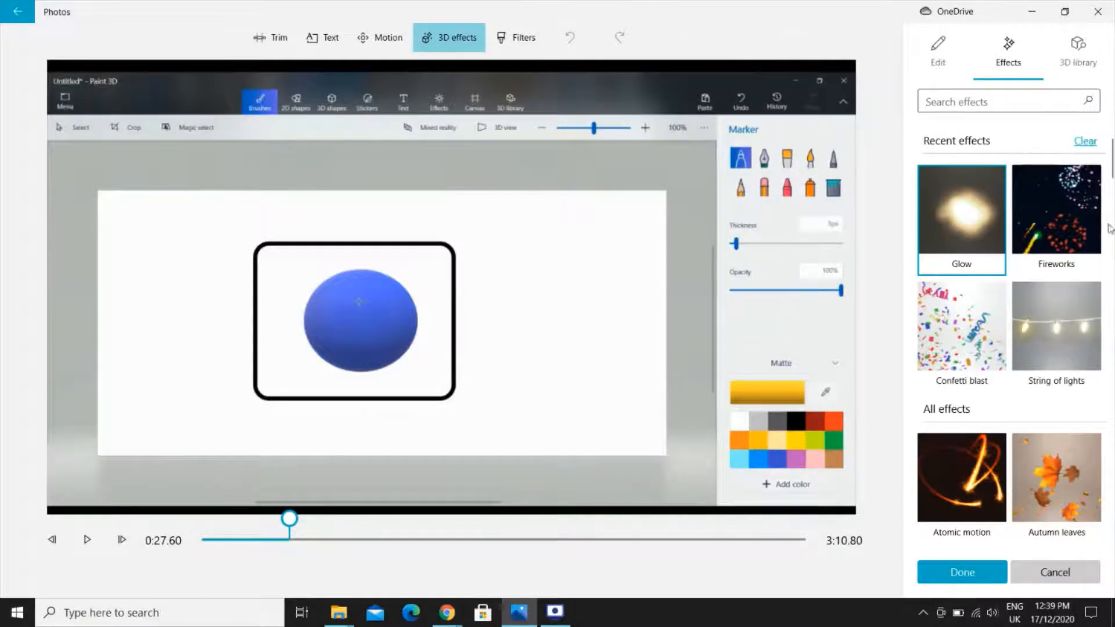
scroll(951, 457, "down", 5)
scroll(951, 457, "down", 15)
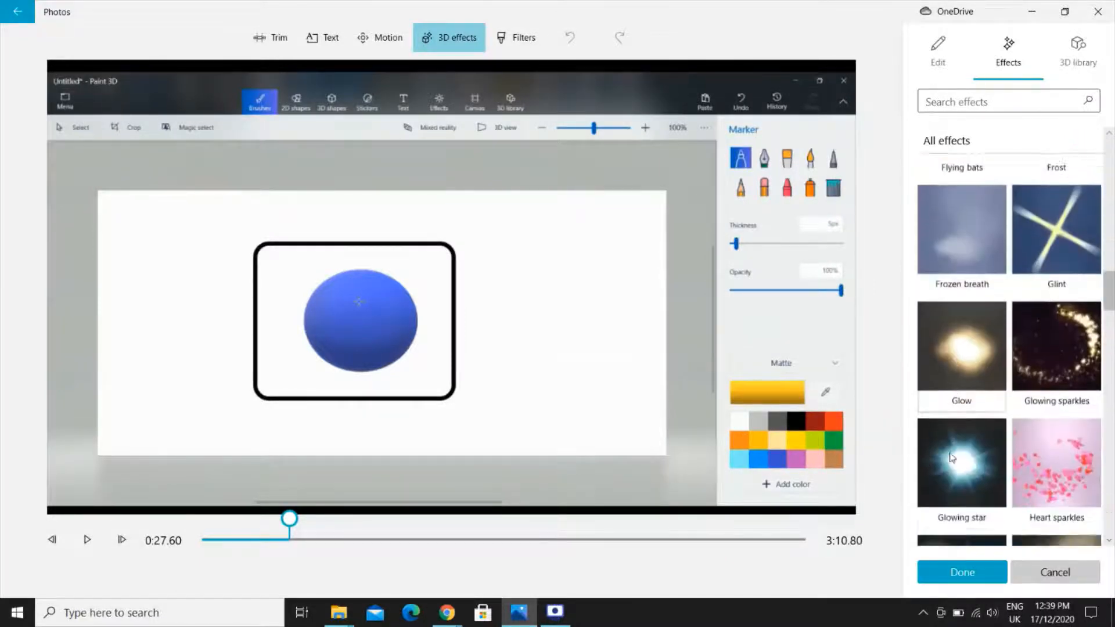
scroll(950, 452, "up", 20)
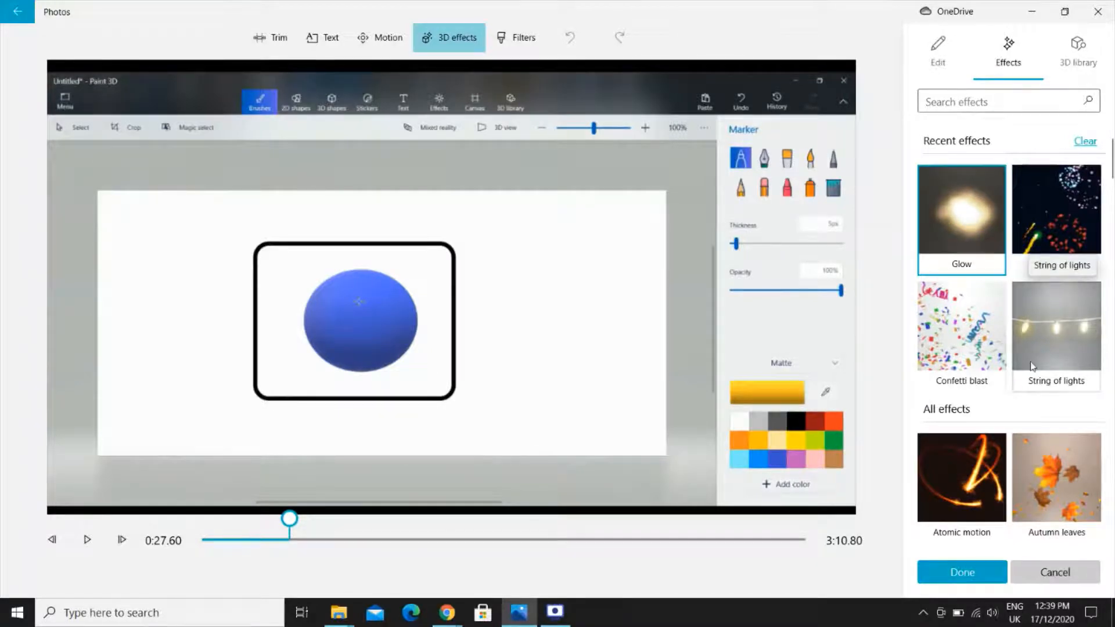
scroll(1030, 361, "down", 5)
scroll(1030, 361, "down", 5)
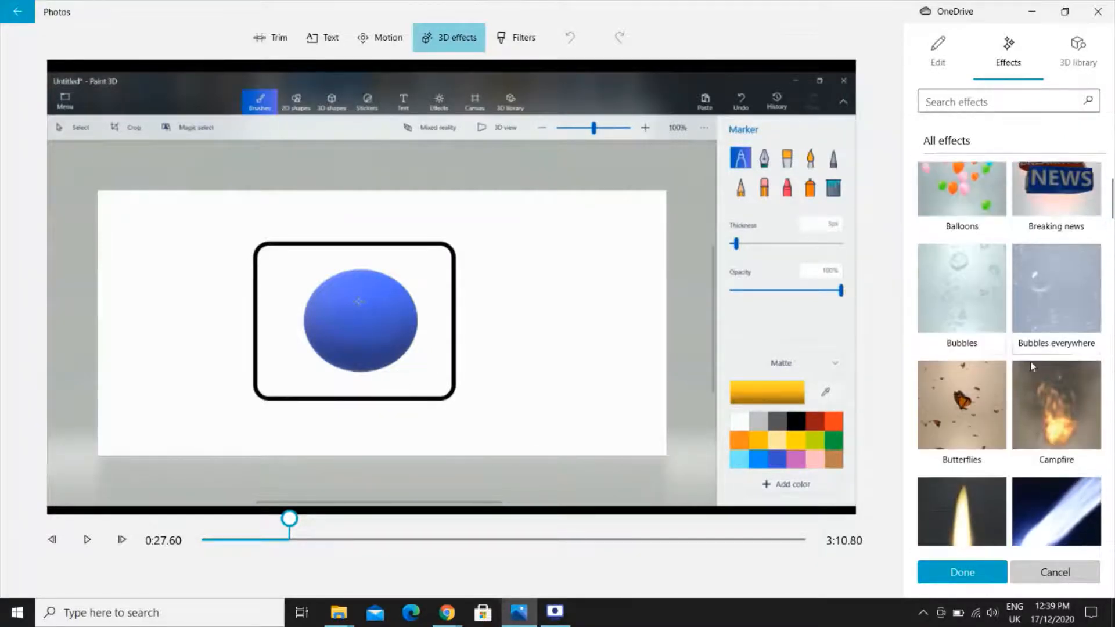
scroll(1031, 362, "down", 5)
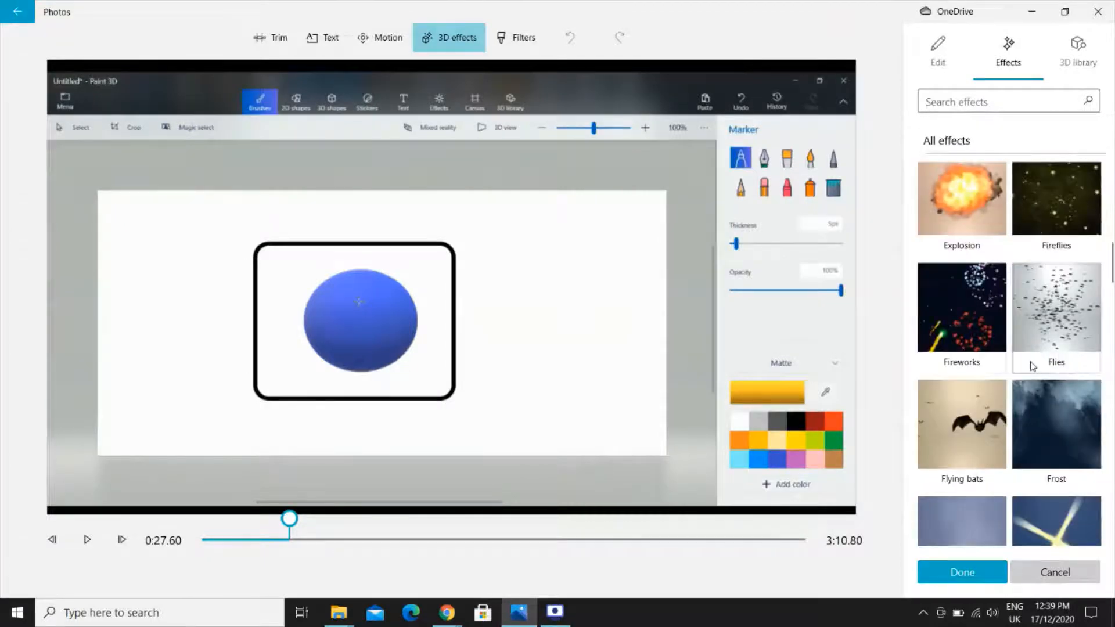
scroll(1038, 439, "down", 5)
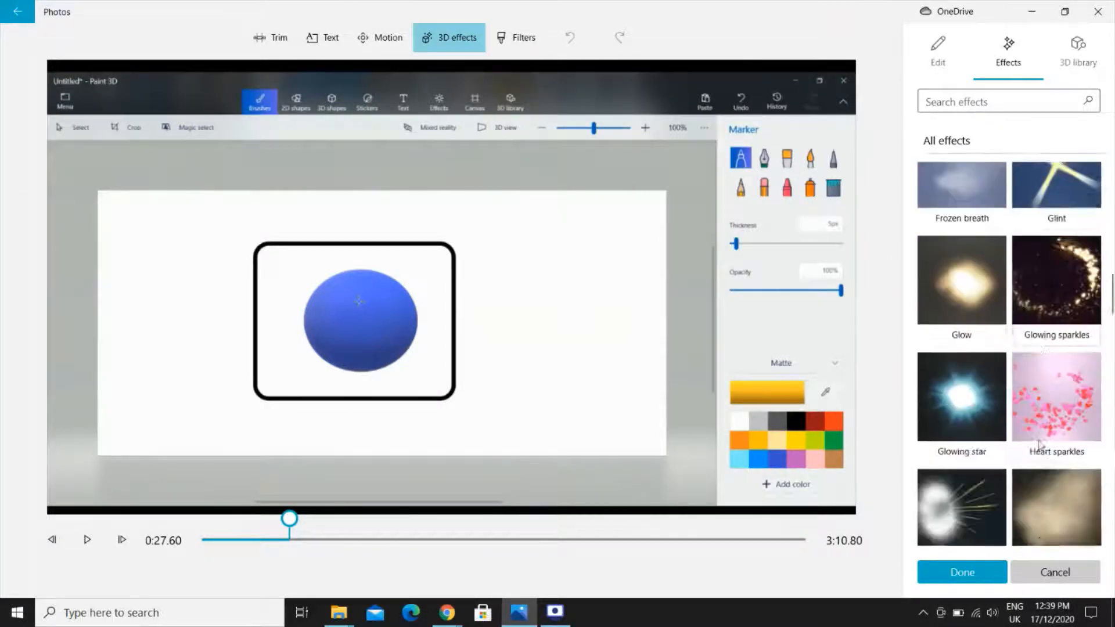
scroll(1040, 445, "down", 3)
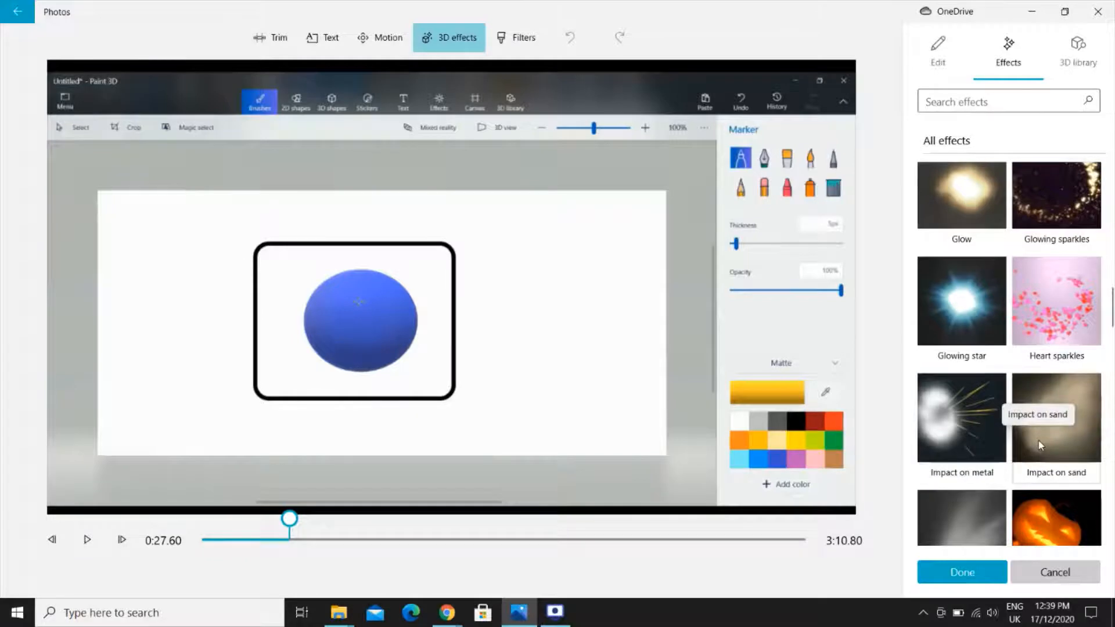
scroll(1028, 419, "down", 5)
scroll(1018, 395, "down", 3)
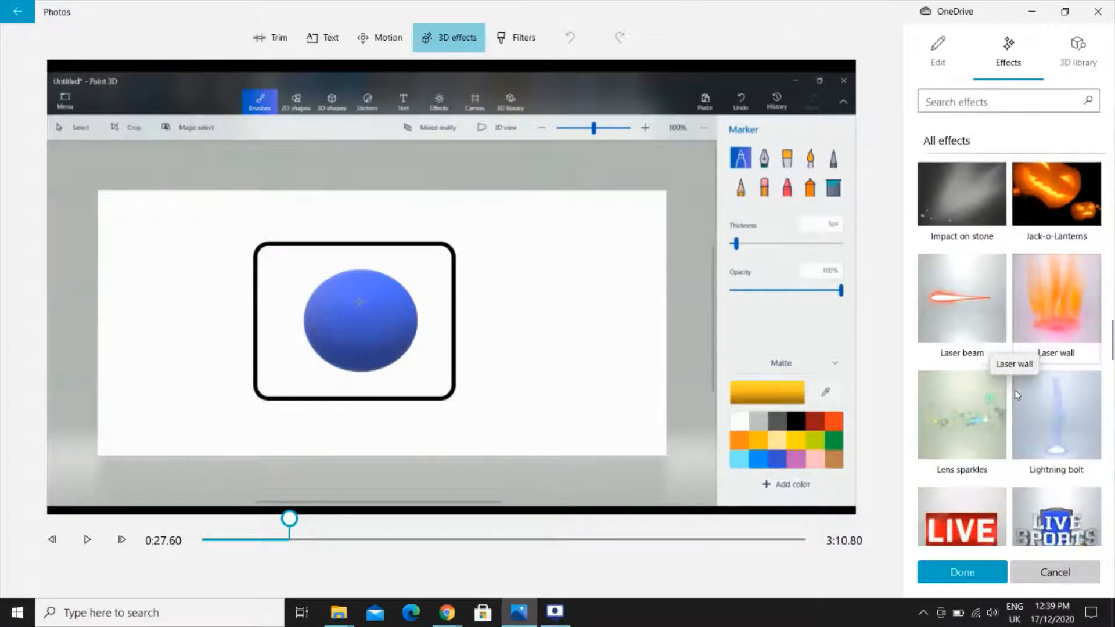
- Try the Laser beam 3D effect on the clip and remove it
left_click(960, 303)
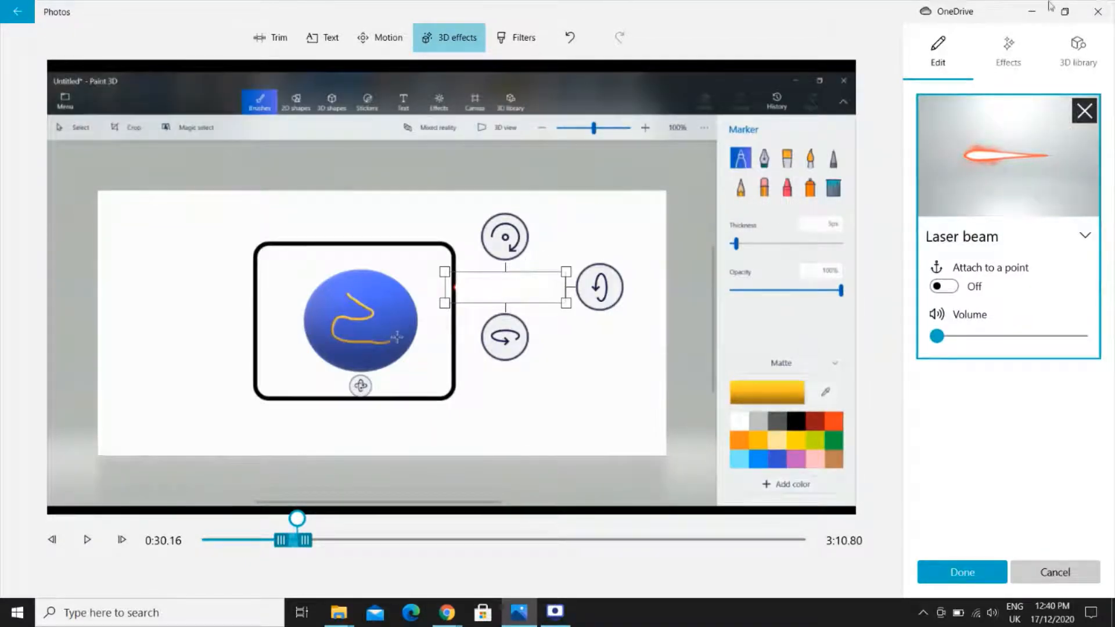
left_click(1084, 111)
- Add the Breaking news 3D effect and place it in the upper-left area of the frame, beside the rounded rectangle
left_click(1019, 61)
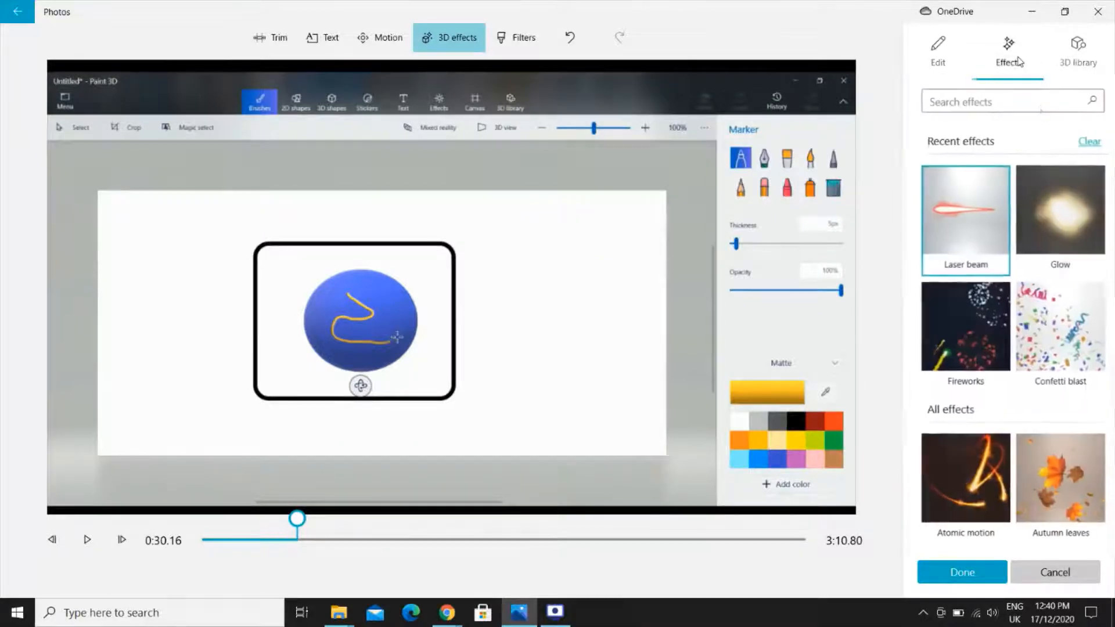
scroll(961, 409, "down", 5)
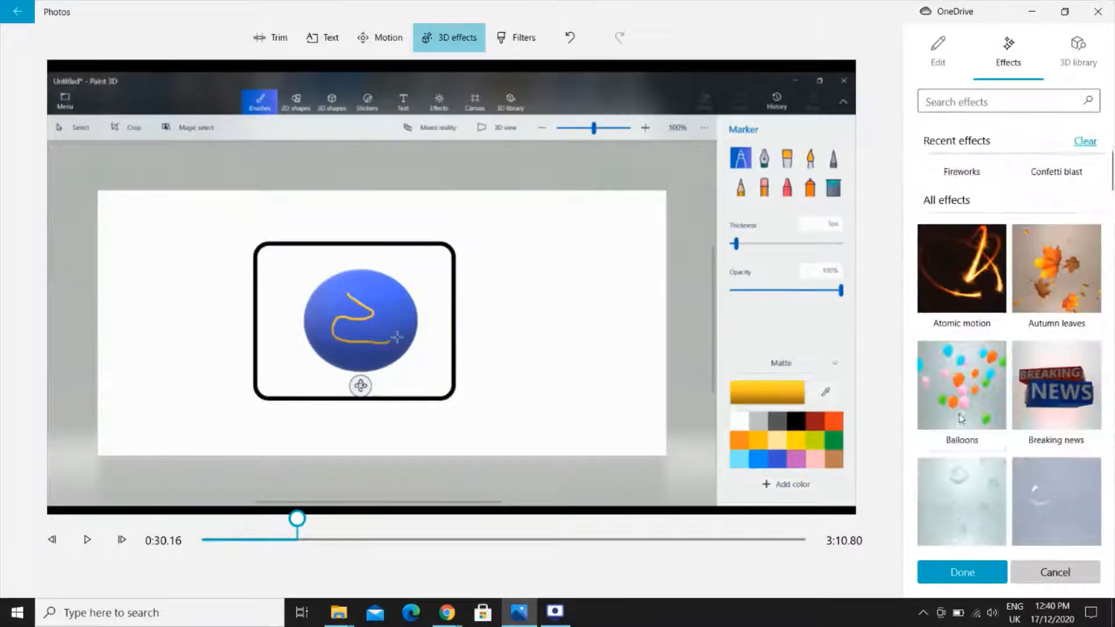
left_click(1066, 274)
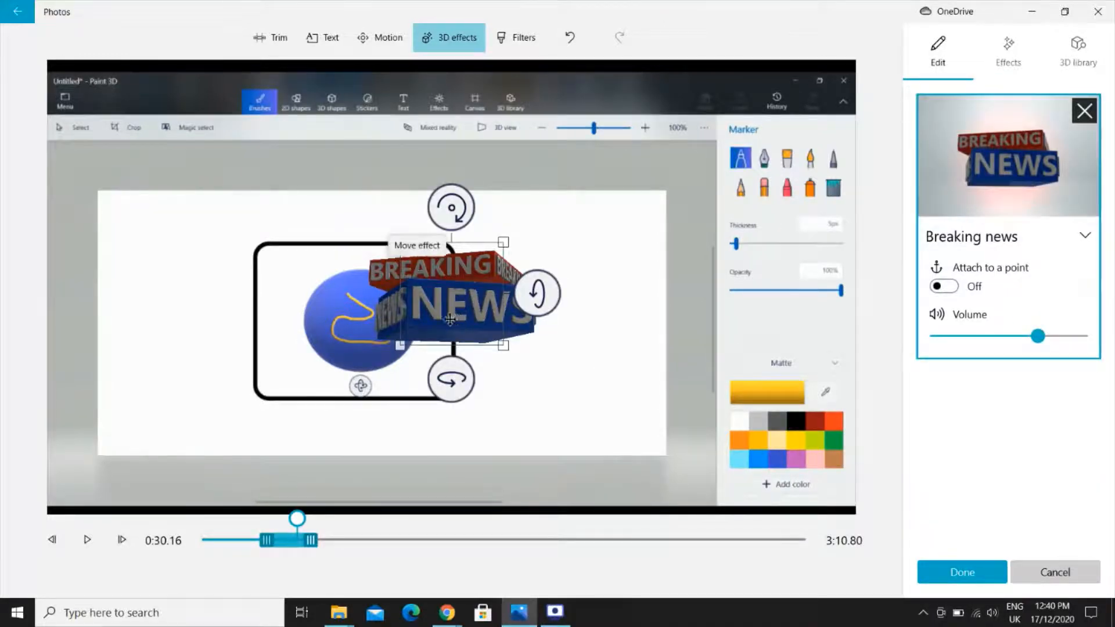
left_click_drag(457, 318, 173, 270)
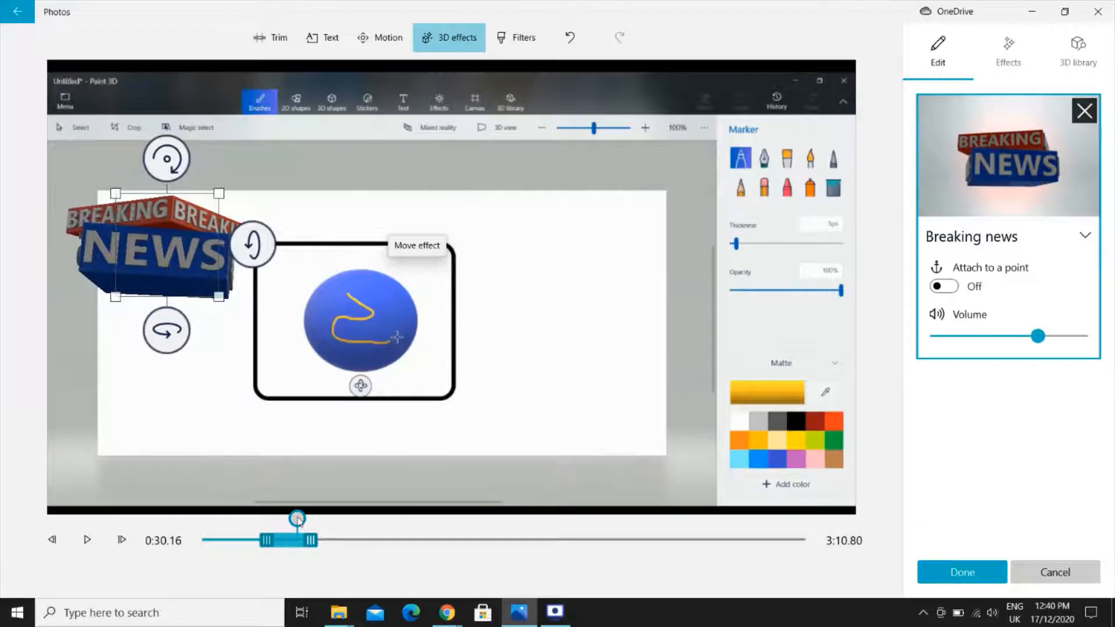
- Preview the Breaking news effect by playing the clip from 0:18.13 to about 0:24.80
left_click_drag(297, 518, 259, 519)
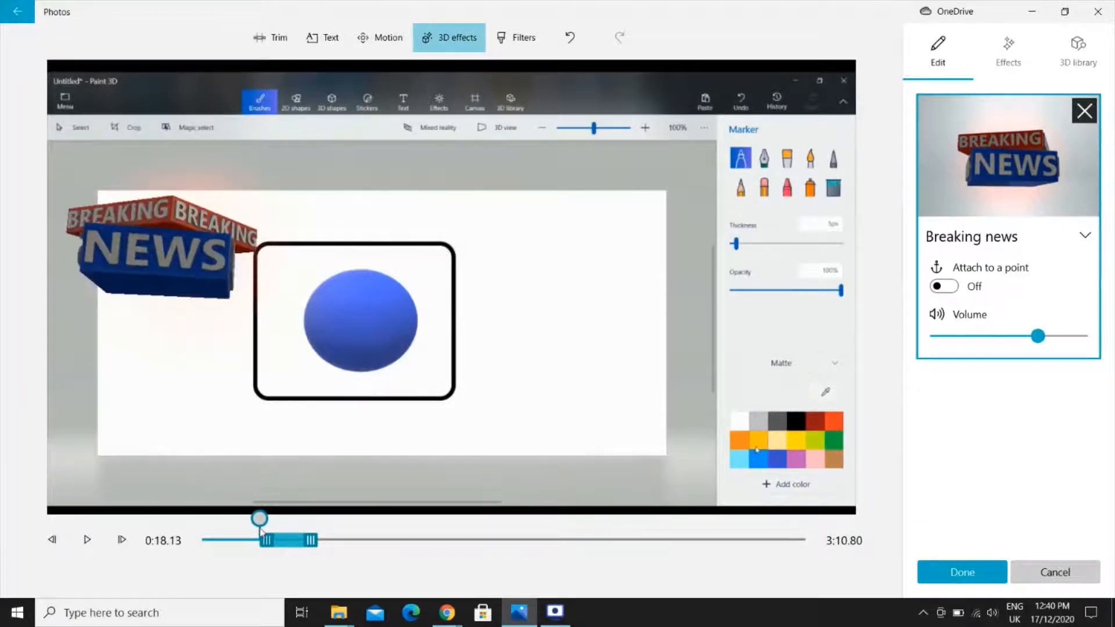
left_click(86, 539)
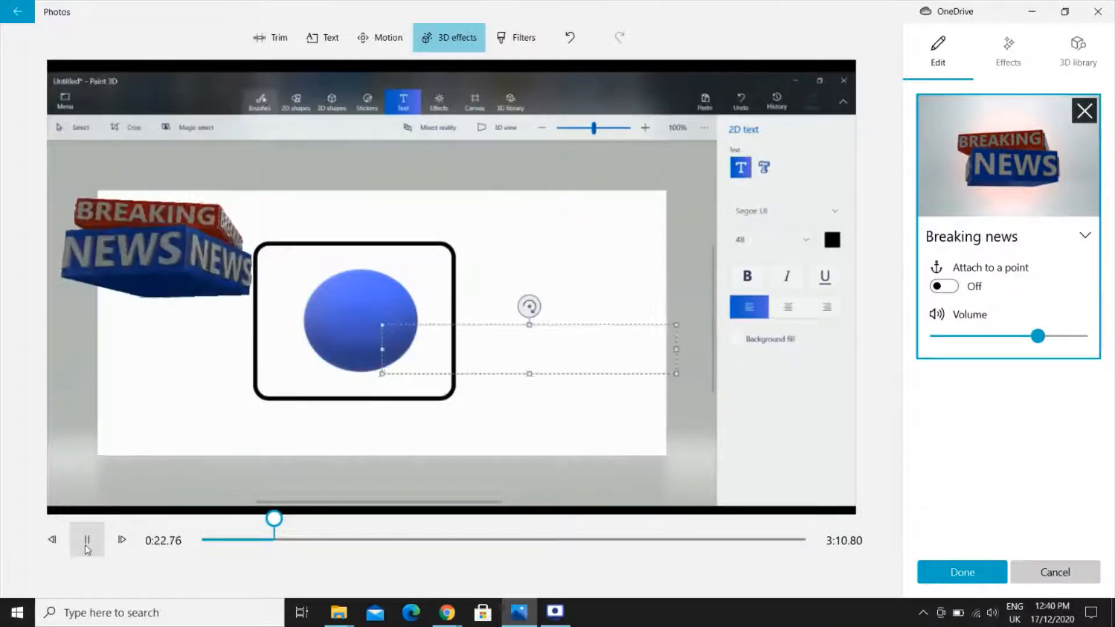
left_click(87, 539)
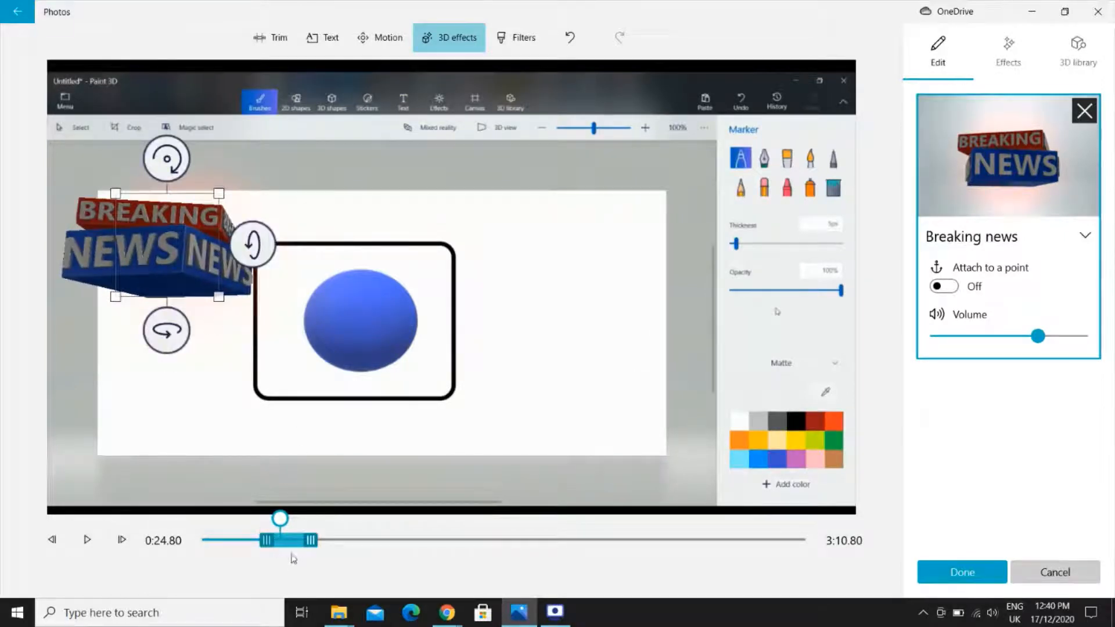
- Move the playback position to 0:27.56 and advance frame by frame to 0:27.73 to find where drawing on the sphere begins
left_click_drag(280, 525, 290, 523)
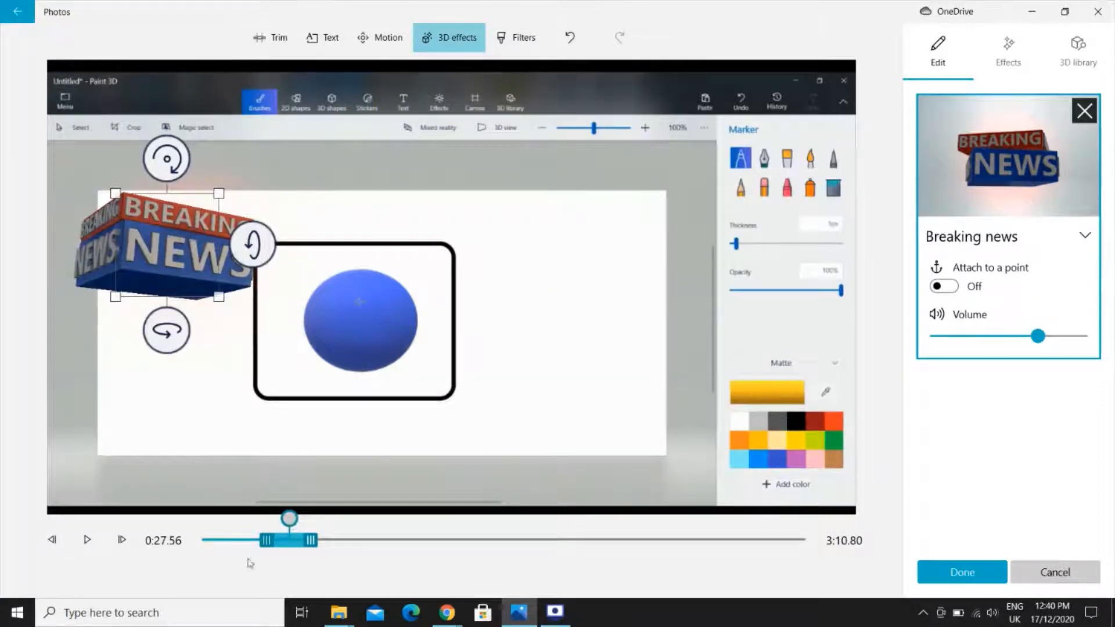
left_click(121, 540)
left_click(121, 540)
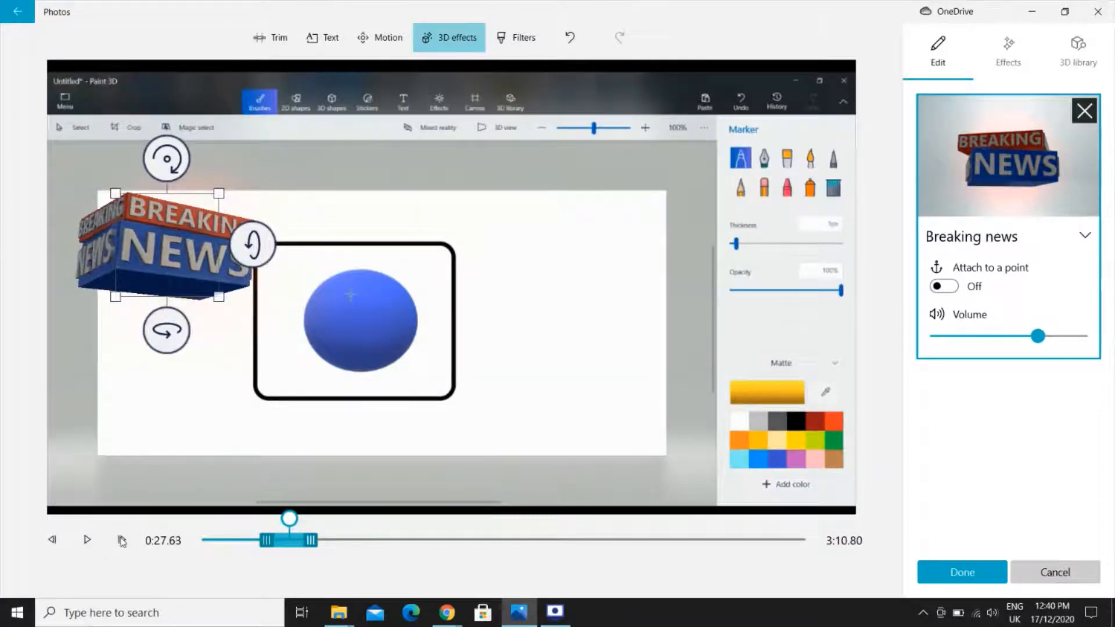
left_click(122, 540)
left_click(122, 540)
left_click(121, 539)
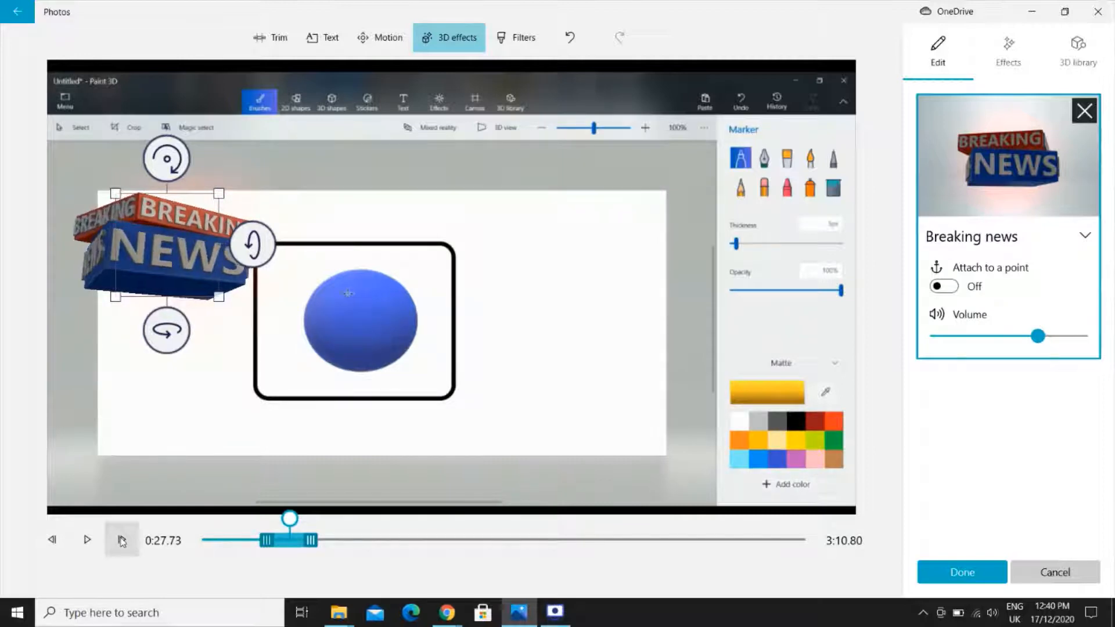
- Find the frame at 0:27.93 just before drawing on the sphere begins, and shift the Breaking news effect's time range to start there
left_click(121, 540)
left_click(121, 540)
left_click(122, 540)
left_click(121, 539)
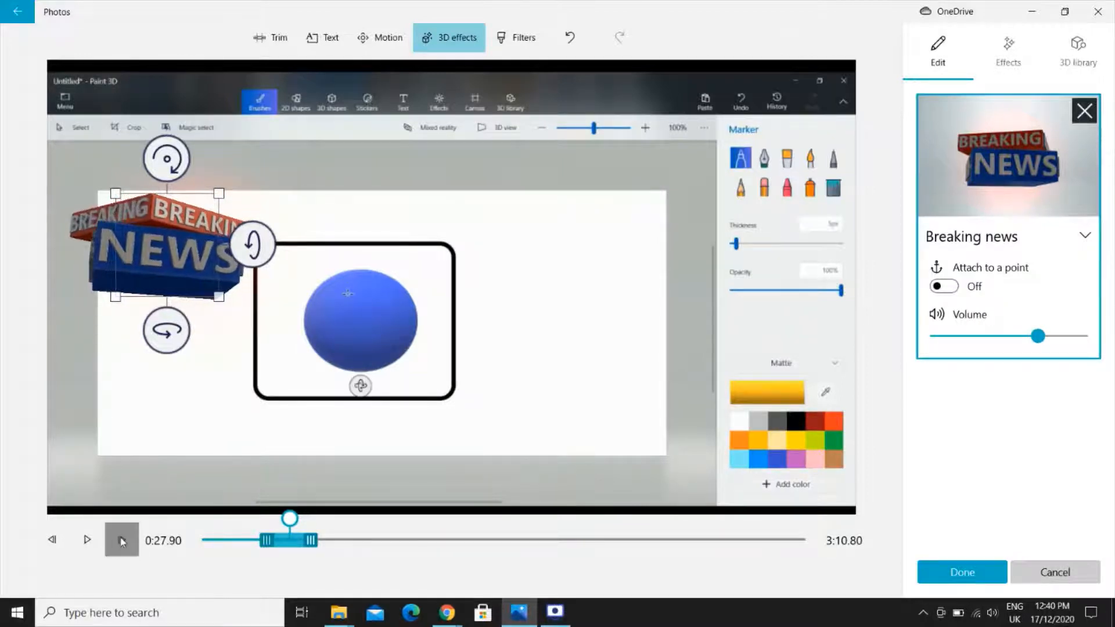
left_click(121, 539)
left_click(121, 540)
left_click(52, 539)
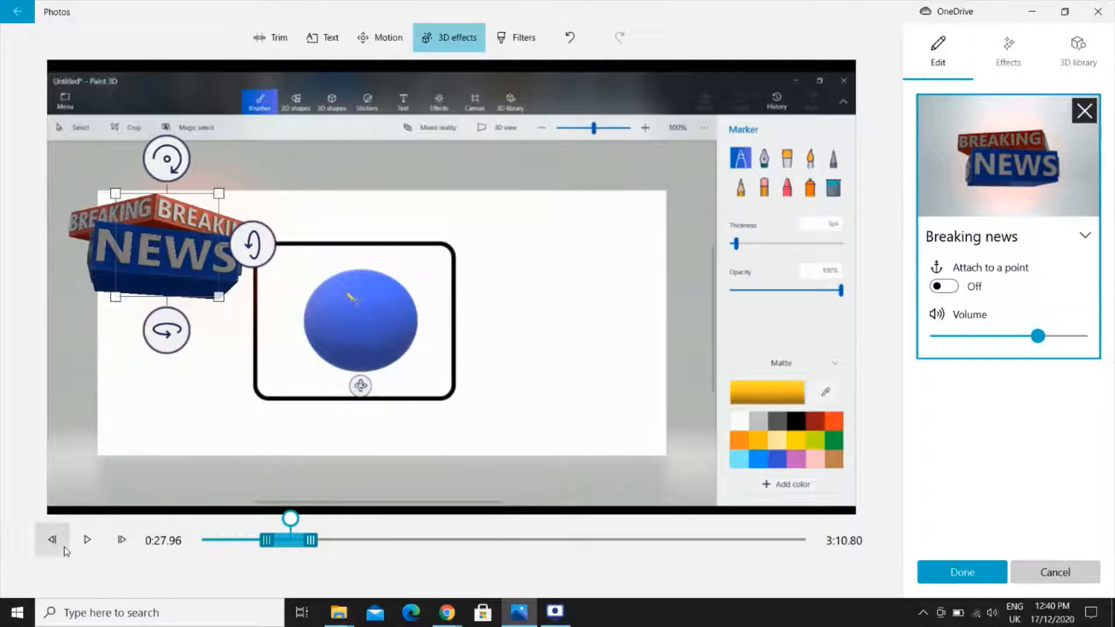
left_click(52, 540)
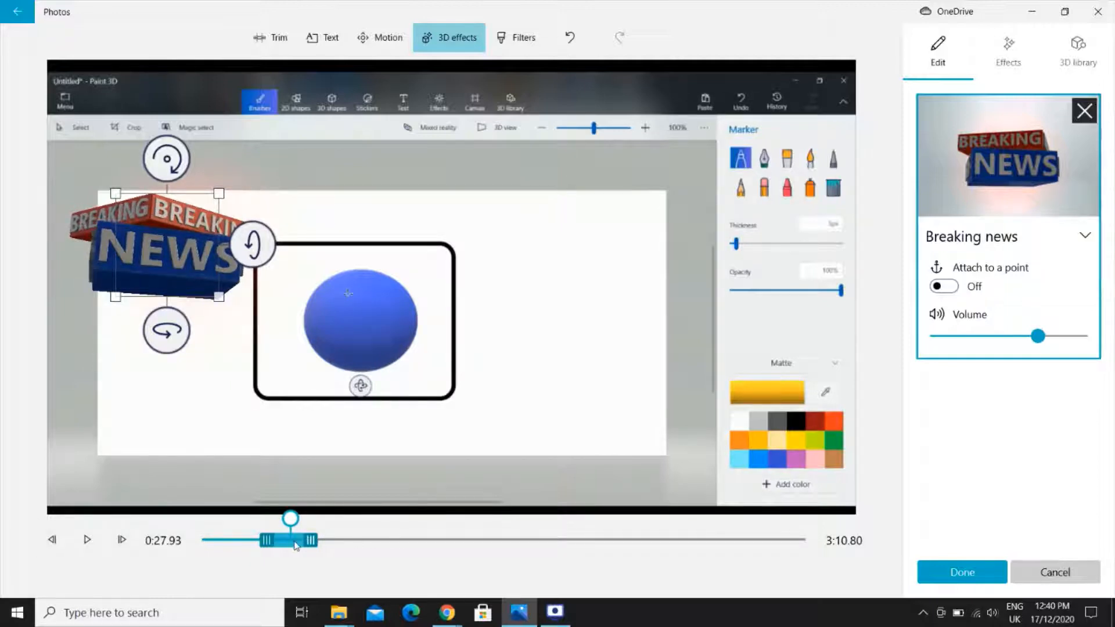
left_click_drag(266, 541, 319, 549)
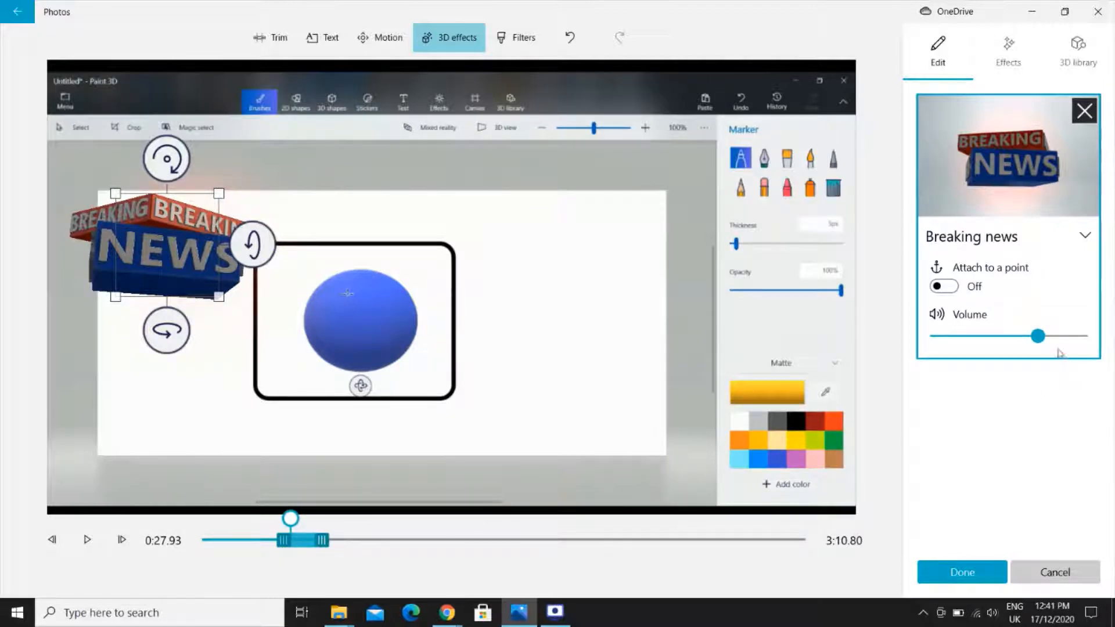
- Lower the Breaking news effect's volume and attach it to a point just above the upper-right part of the rounded rectangle
left_click_drag(1046, 341, 981, 342)
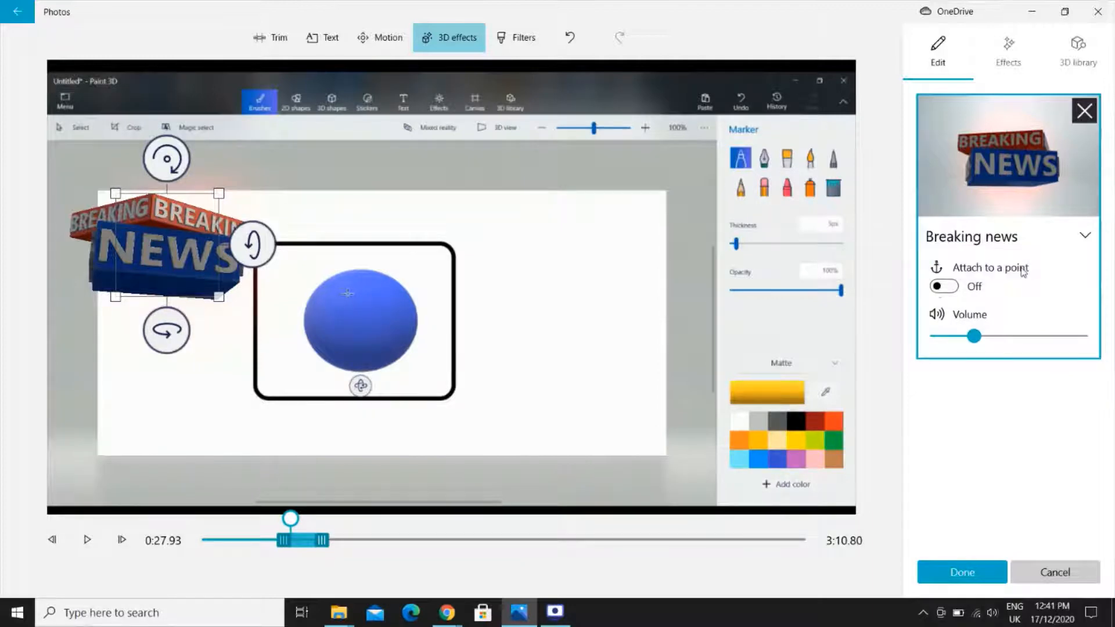
left_click(942, 287)
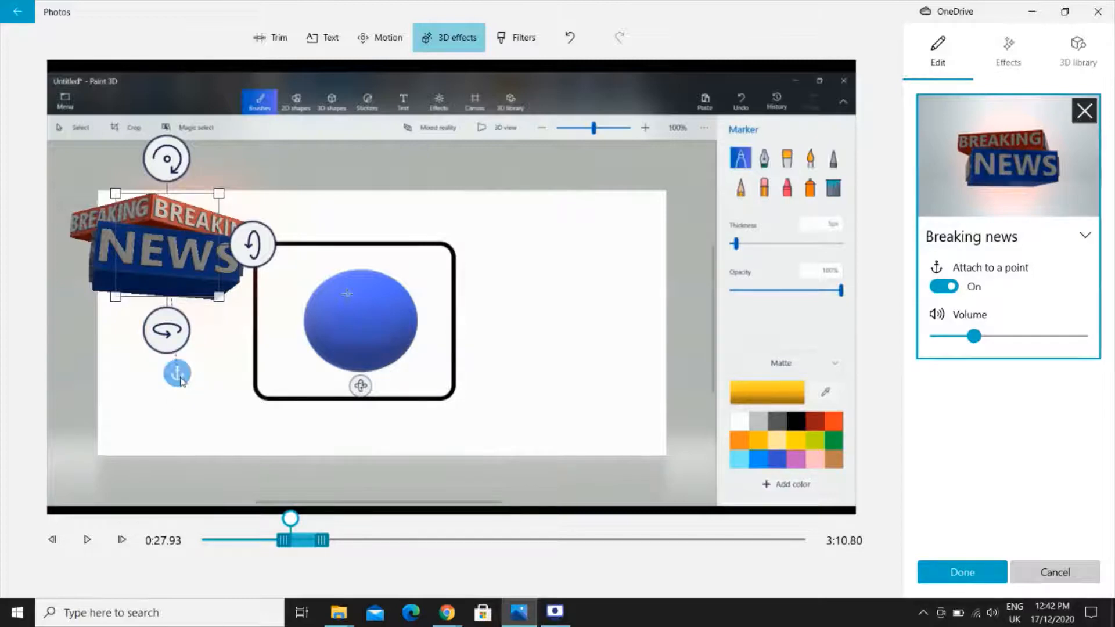
left_click(89, 540)
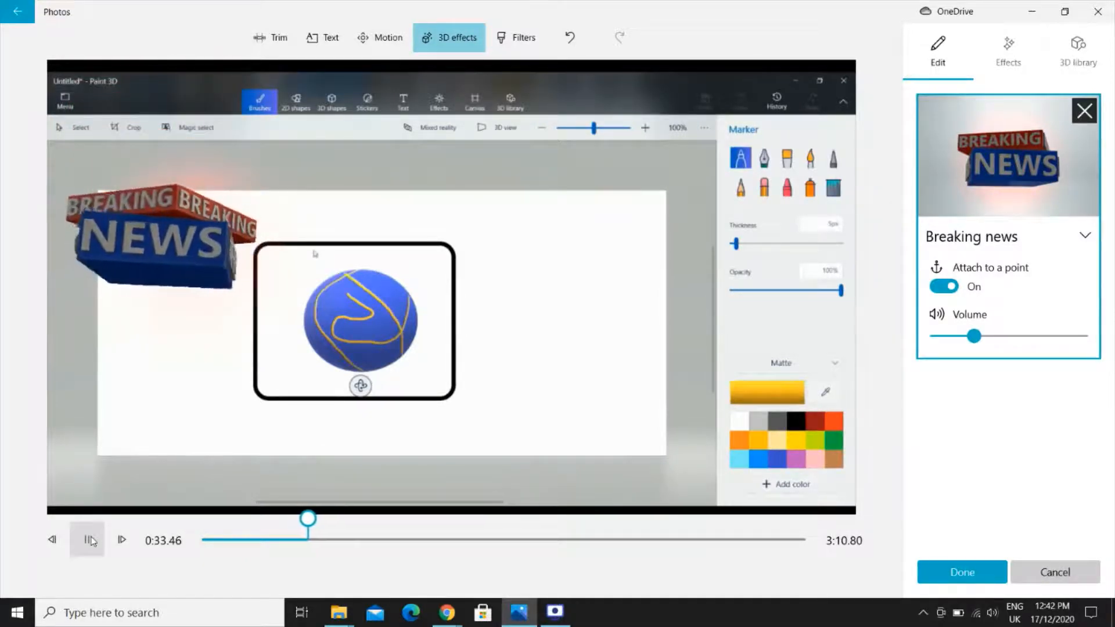
left_click(90, 541)
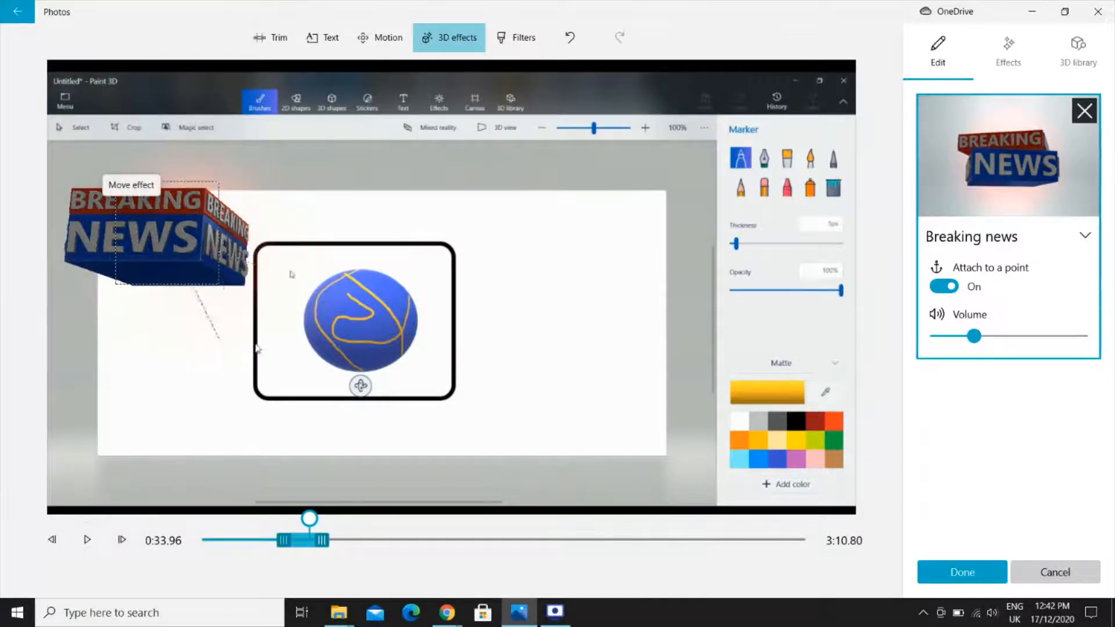
left_click_drag(257, 348, 404, 208)
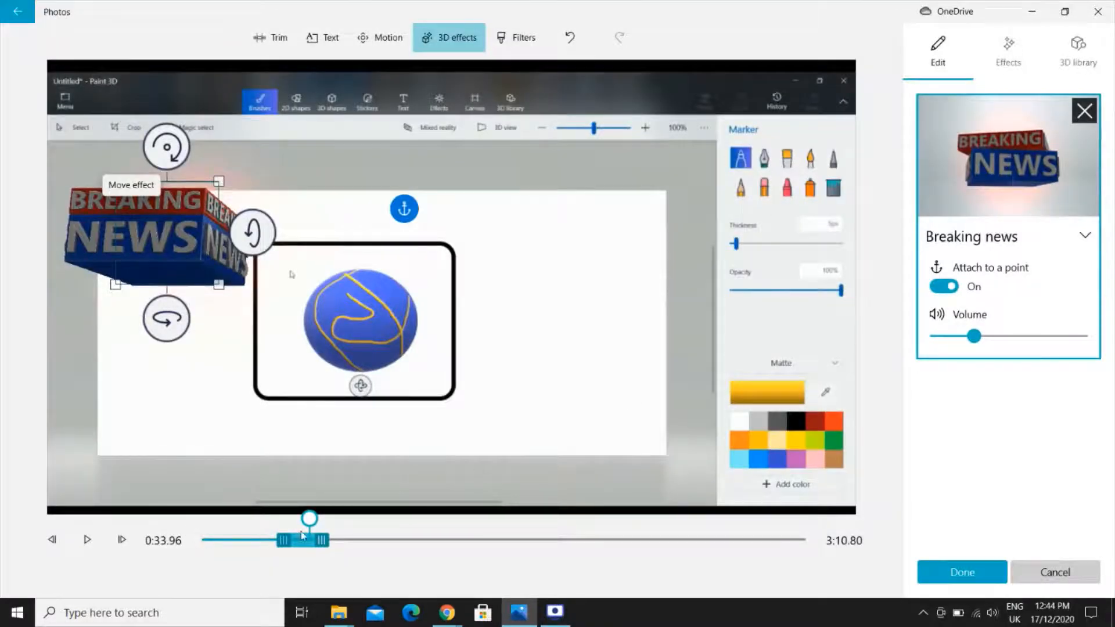
- Preview the attached Breaking news effect by playing the clip from before the effect's start to 0:41.16
left_click_drag(310, 523, 279, 530)
left_click(87, 539)
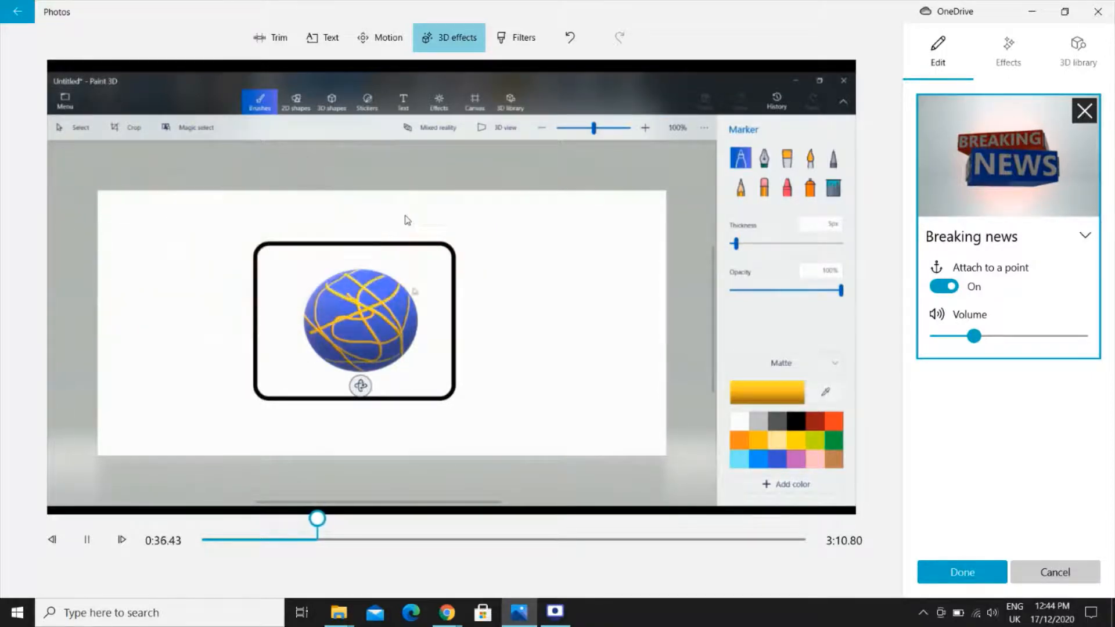
left_click(86, 540)
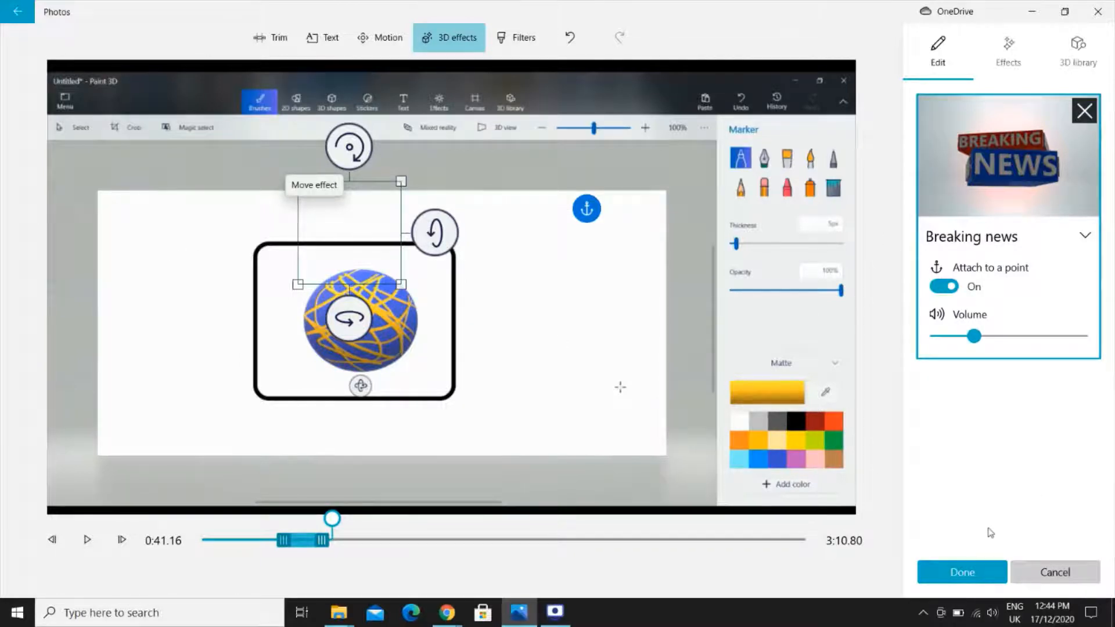
- Apply the 3D effect changes and play the edited video on to 1:10.43
left_click(959, 568)
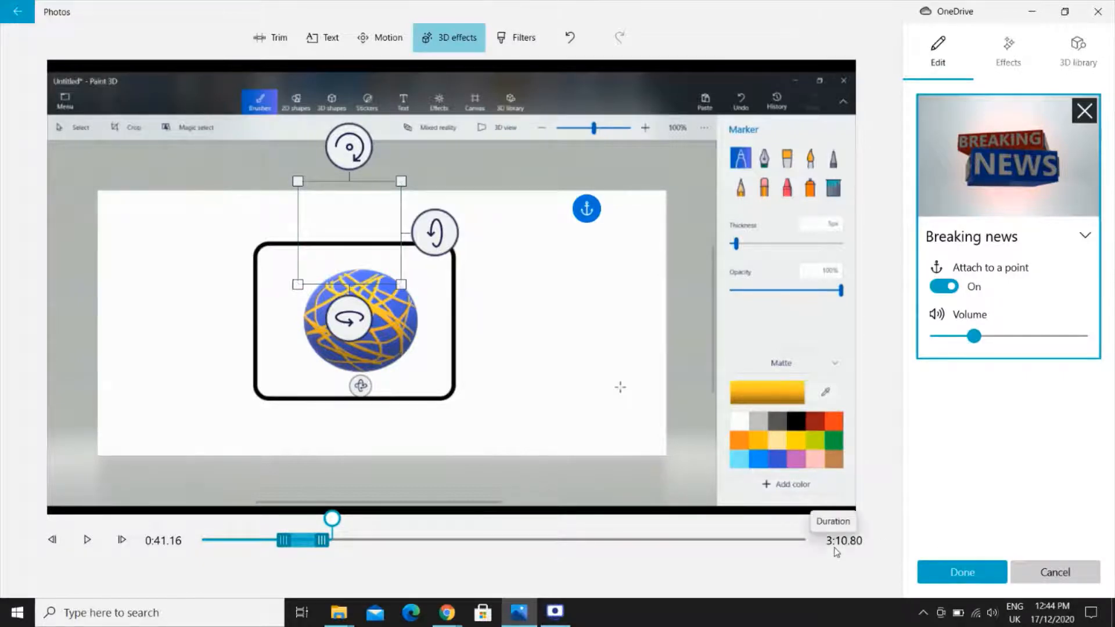
left_click(927, 570)
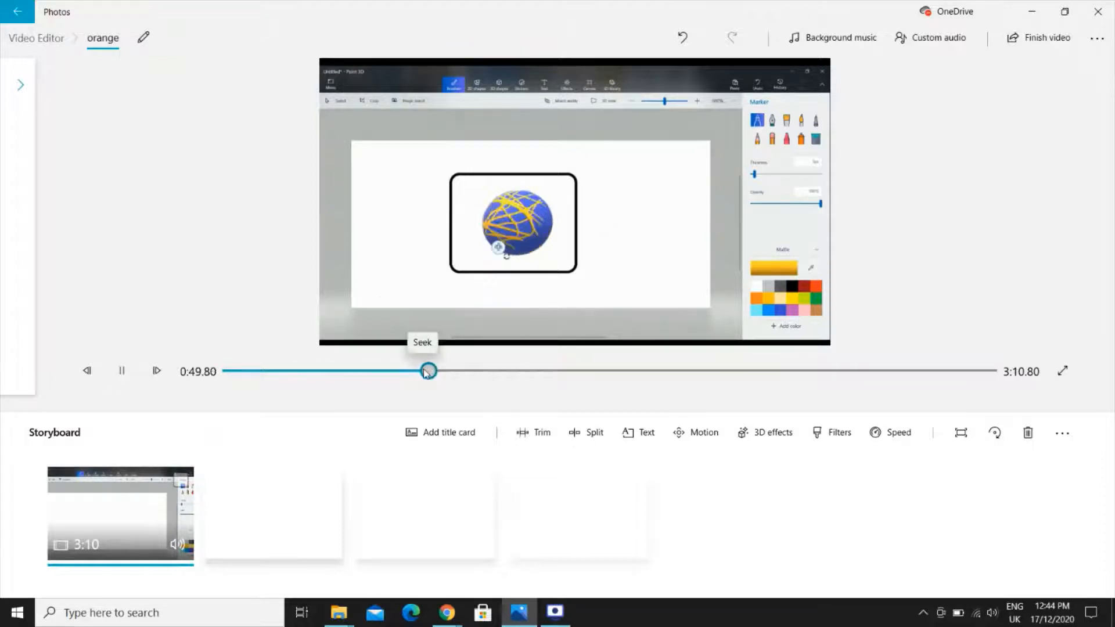
mouse_move(428, 372)
left_mouse_down()
mouse_move(491, 372)
mouse_move(463, 372)
left_mouse_up()
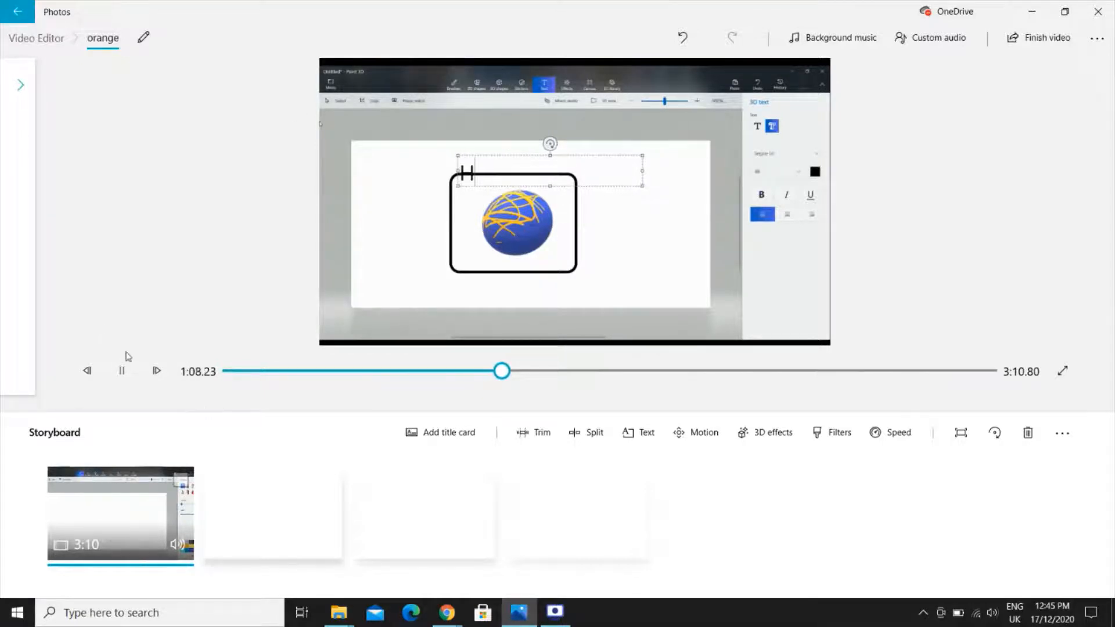
left_click(118, 373)
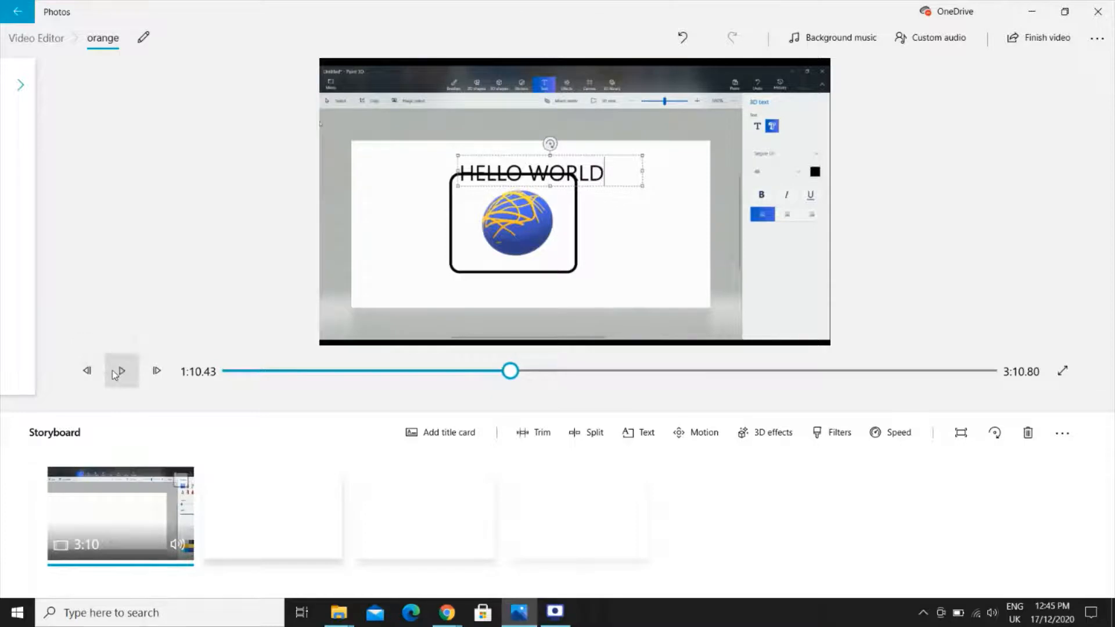
- Try the Zoom in center motion on the whole clip and preview it from the beginning
left_click(705, 433)
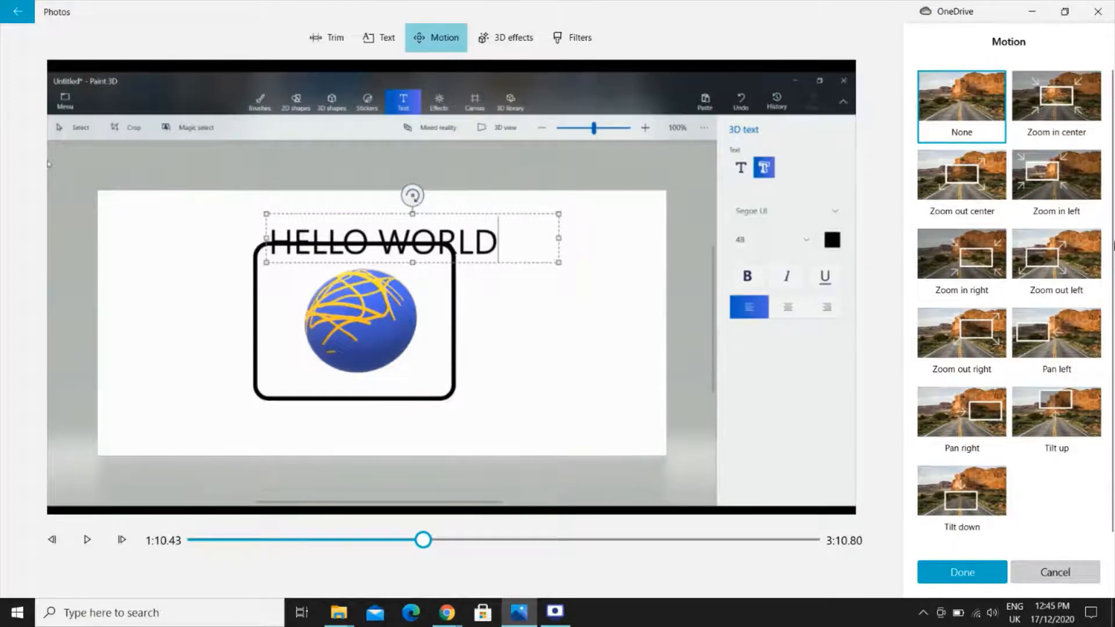
left_click(1068, 97)
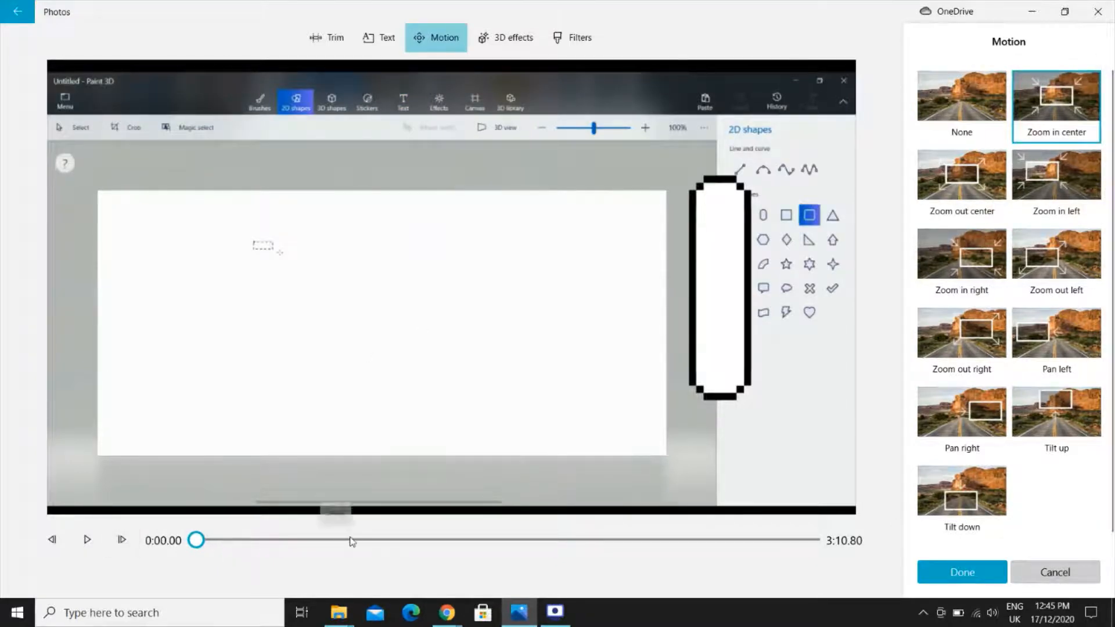
left_click(87, 542)
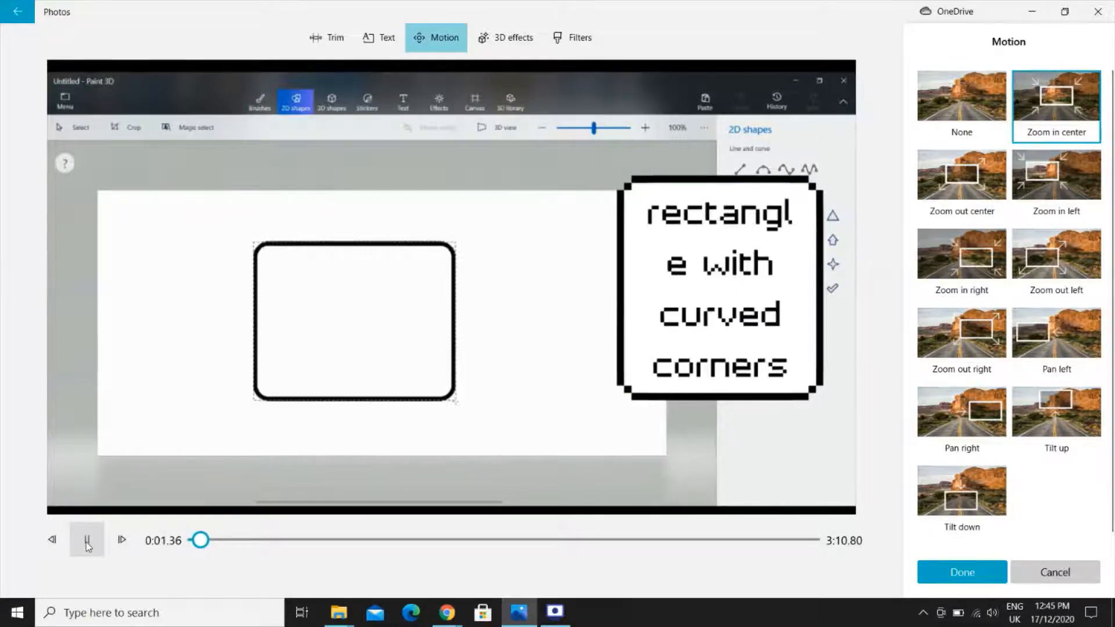
left_click(967, 102)
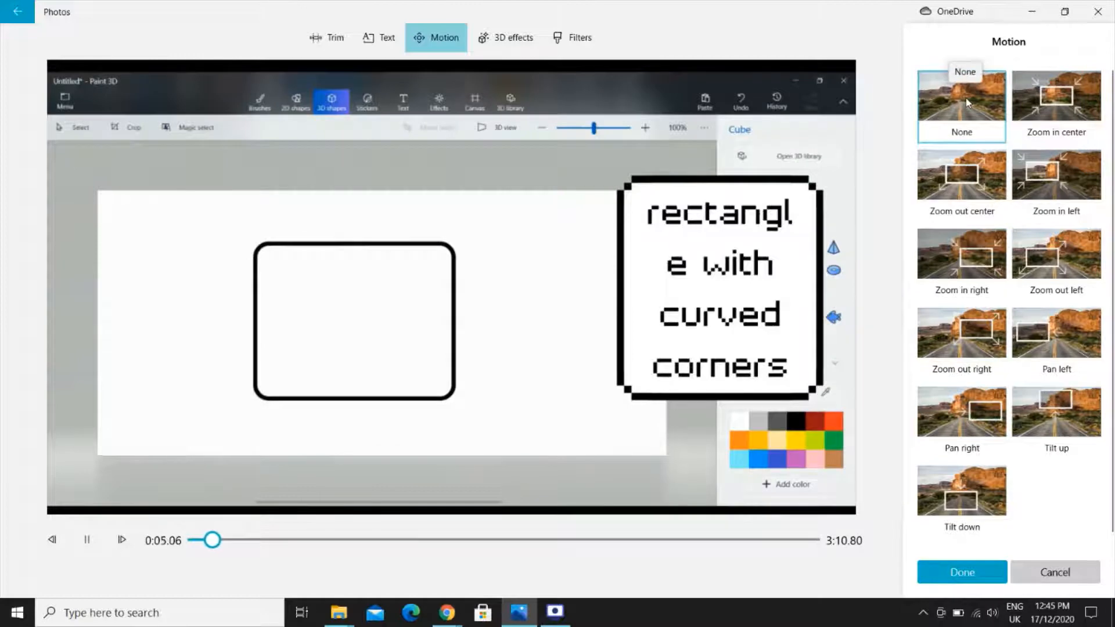
- Try the Zoom in left motion on the whole clip and check it at several points along the timeline
left_click(1058, 174)
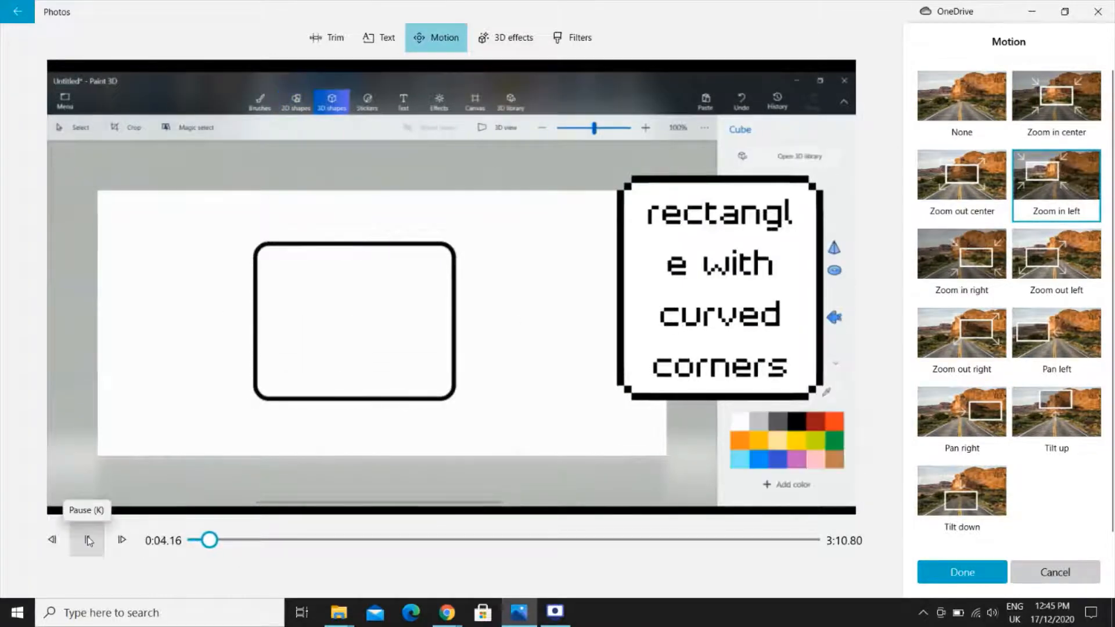
left_click_drag(211, 541, 459, 546)
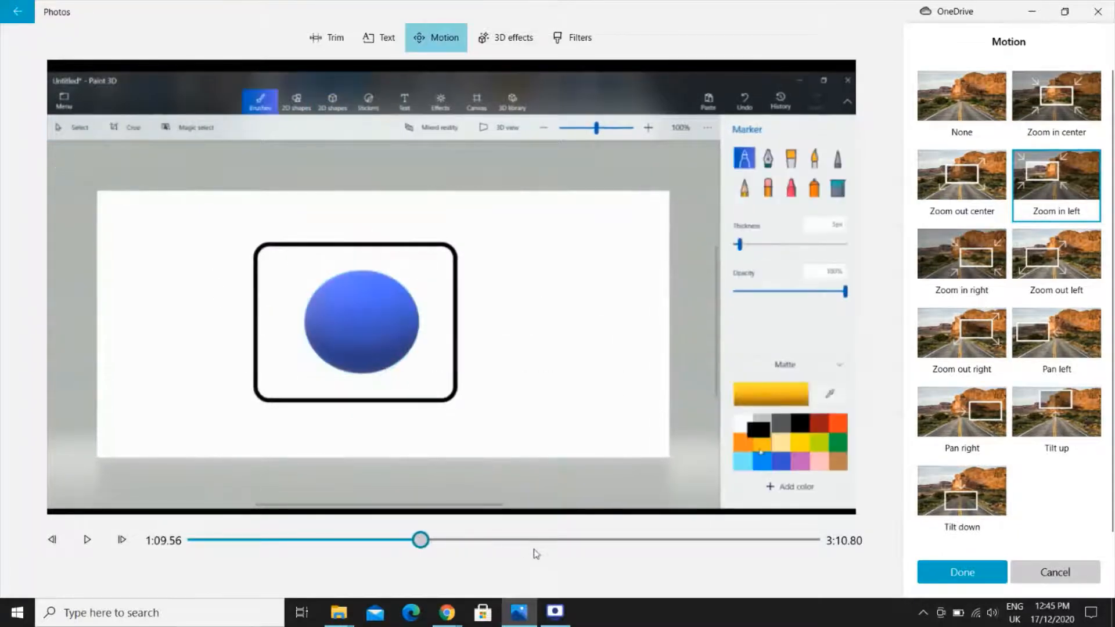
mouse_move(536, 554)
left_mouse_down()
mouse_move(656, 541)
mouse_move(695, 520)
left_mouse_up()
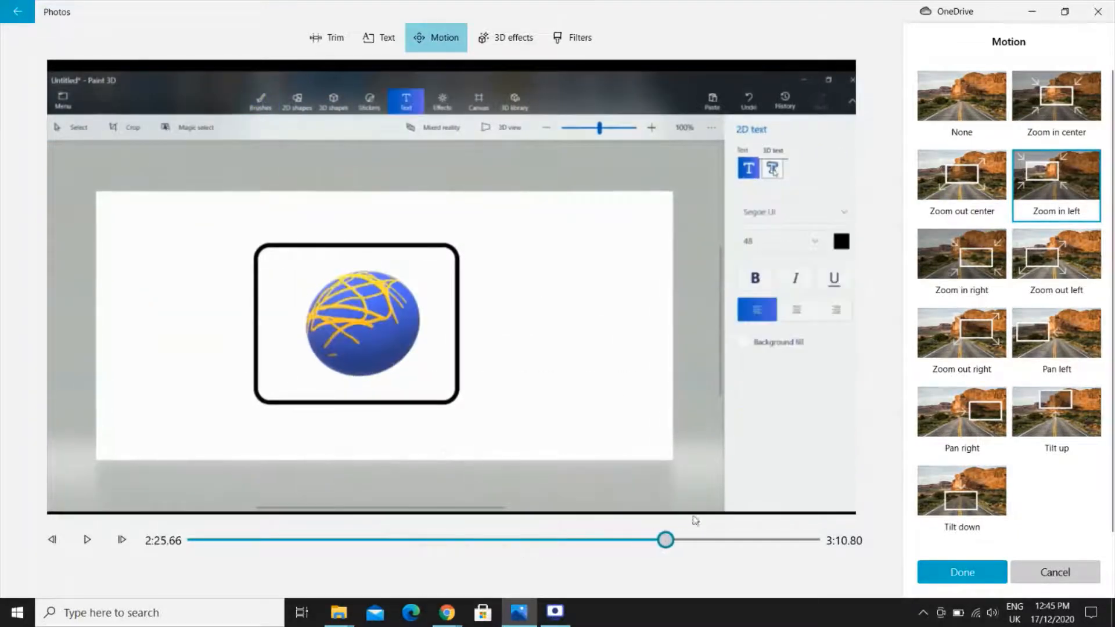
left_click_drag(767, 509, 300, 539)
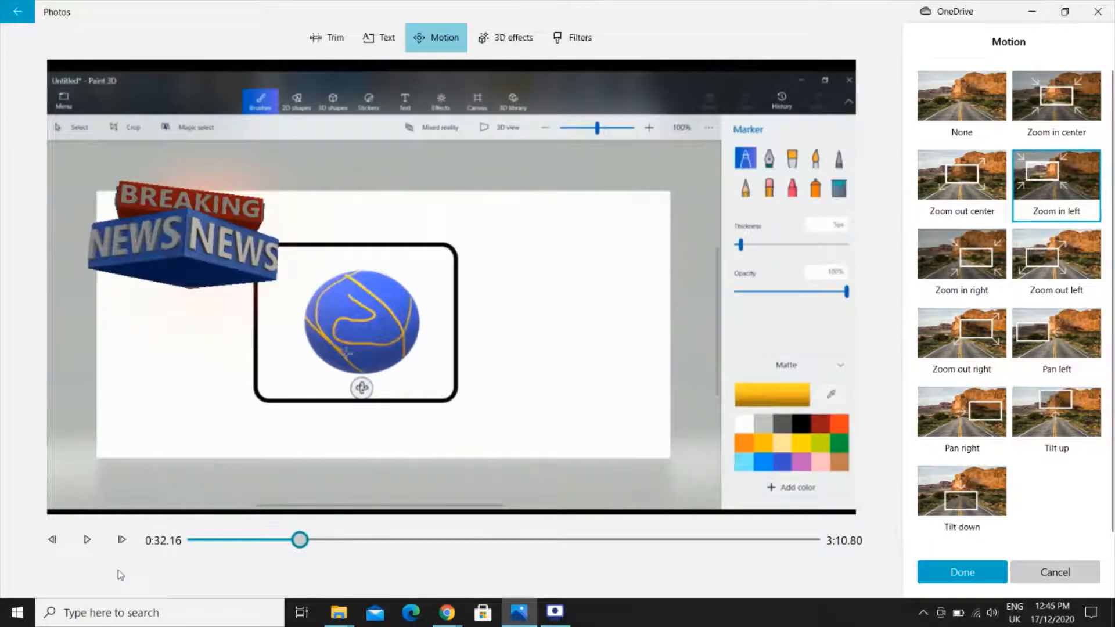
left_click(87, 539)
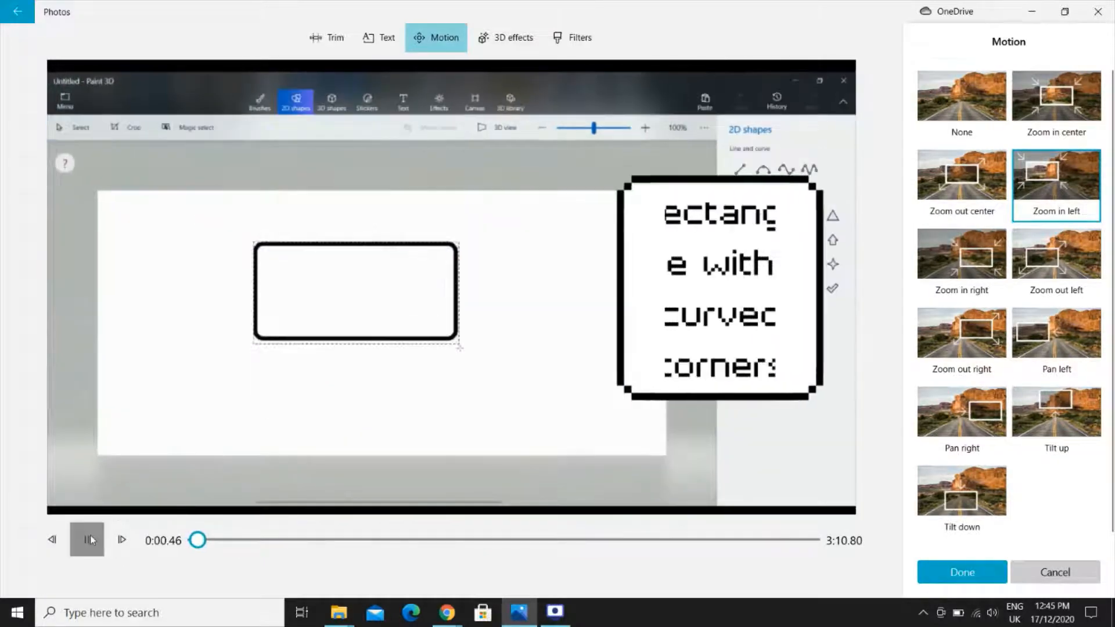
left_click(90, 539)
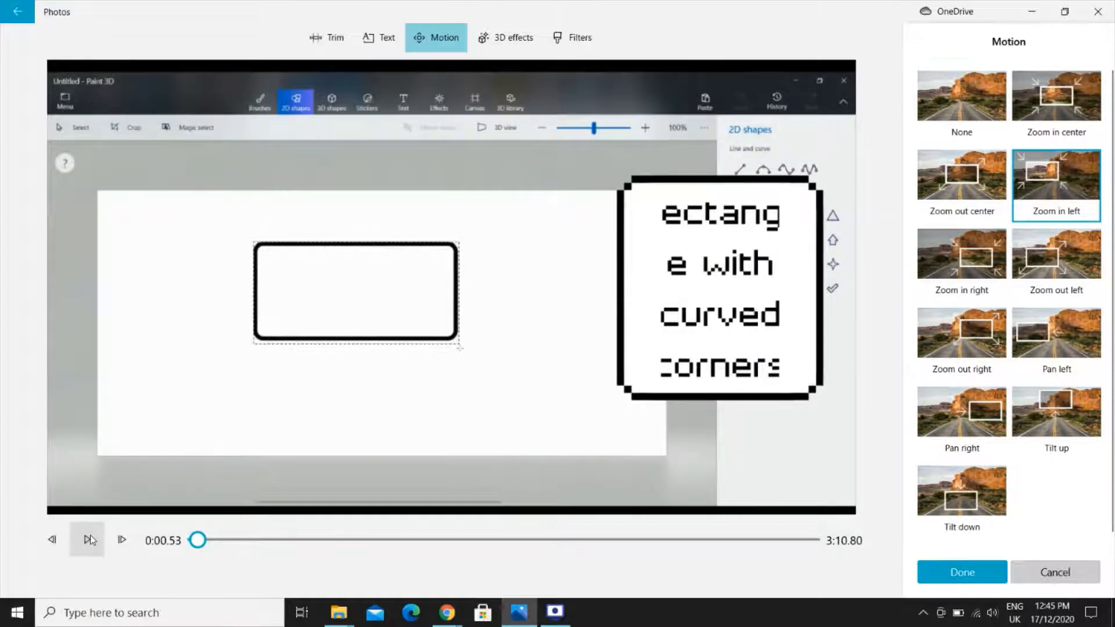
- Reset the clip's motion to None and leave the motion editor without applying changes
left_click(955, 102)
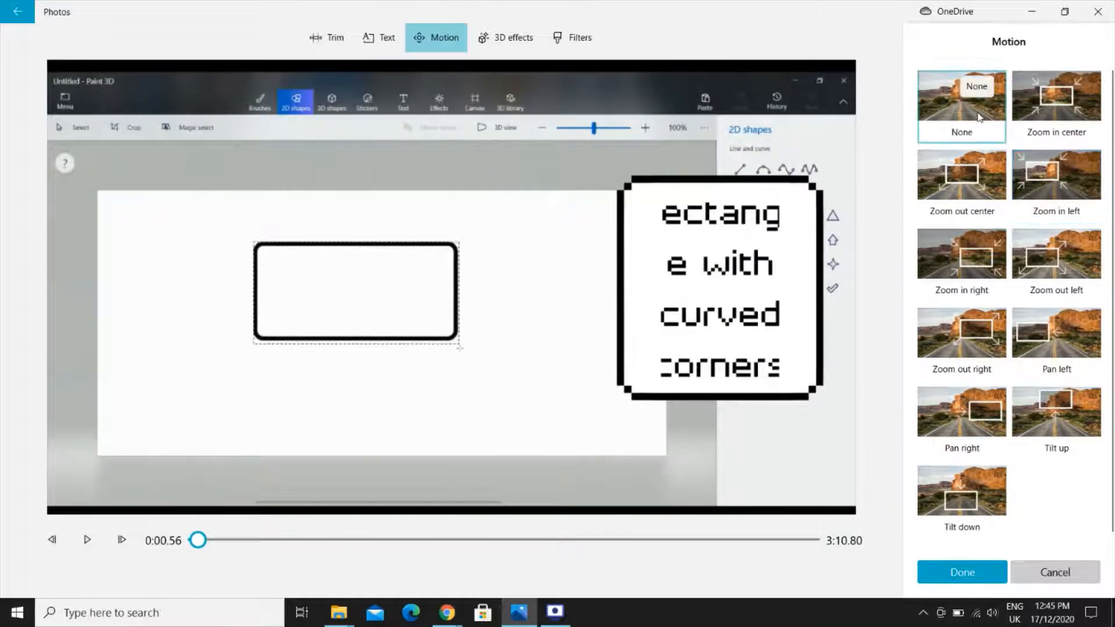
left_click_drag(198, 542, 193, 541)
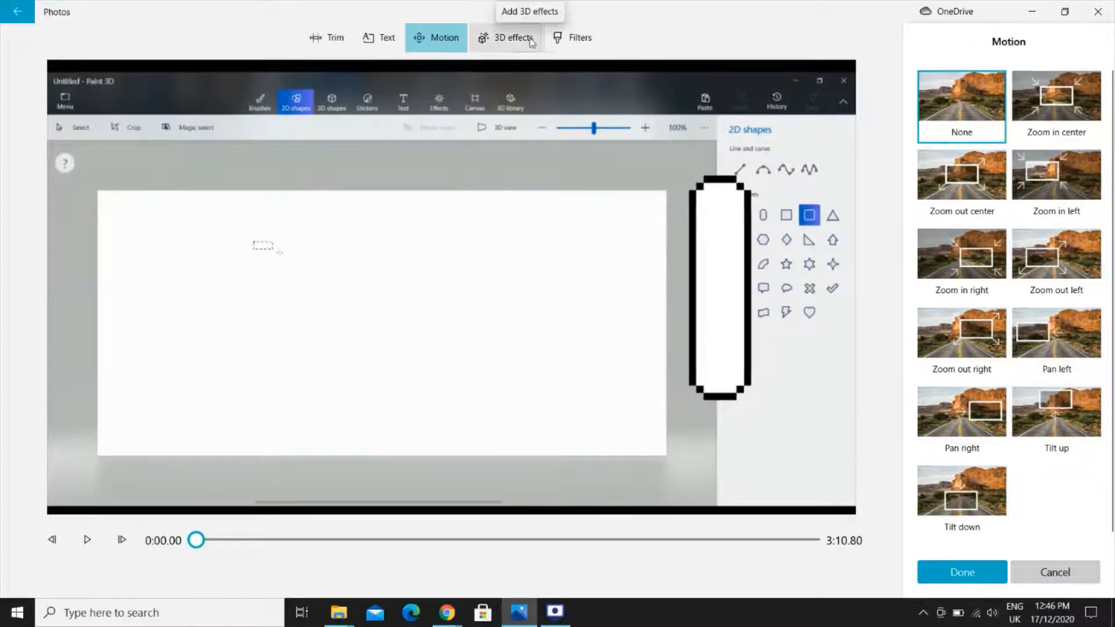
left_click(1034, 579)
left_click(507, 338)
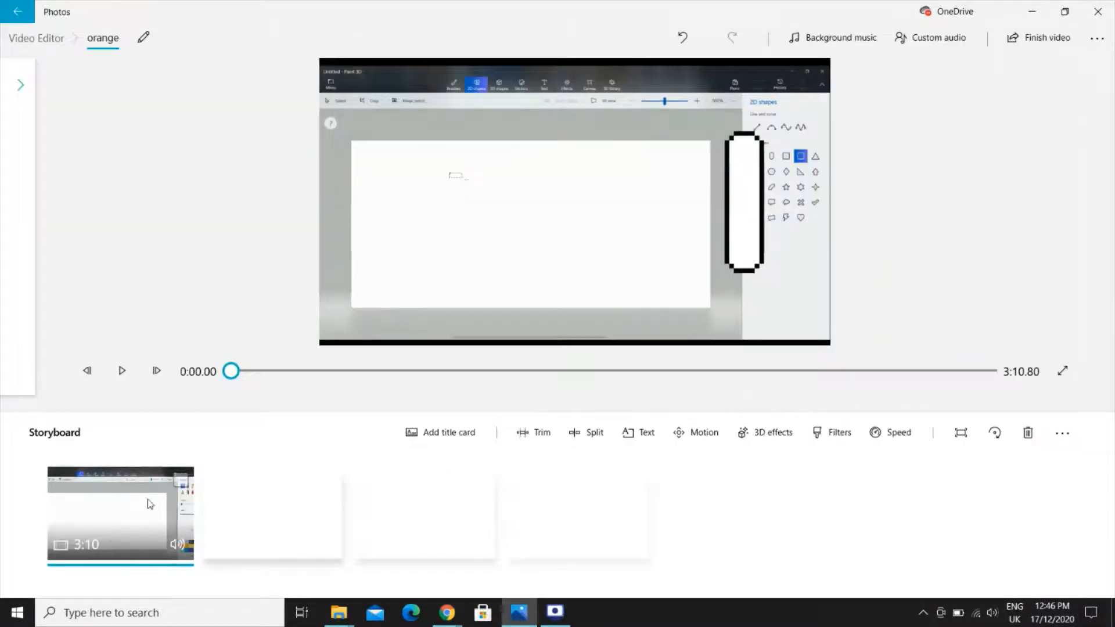
- Split the clip at 0:43.86
mouse_move(233, 375)
left_mouse_down()
mouse_move(472, 371)
mouse_move(394, 372)
mouse_move(407, 372)
left_mouse_up()
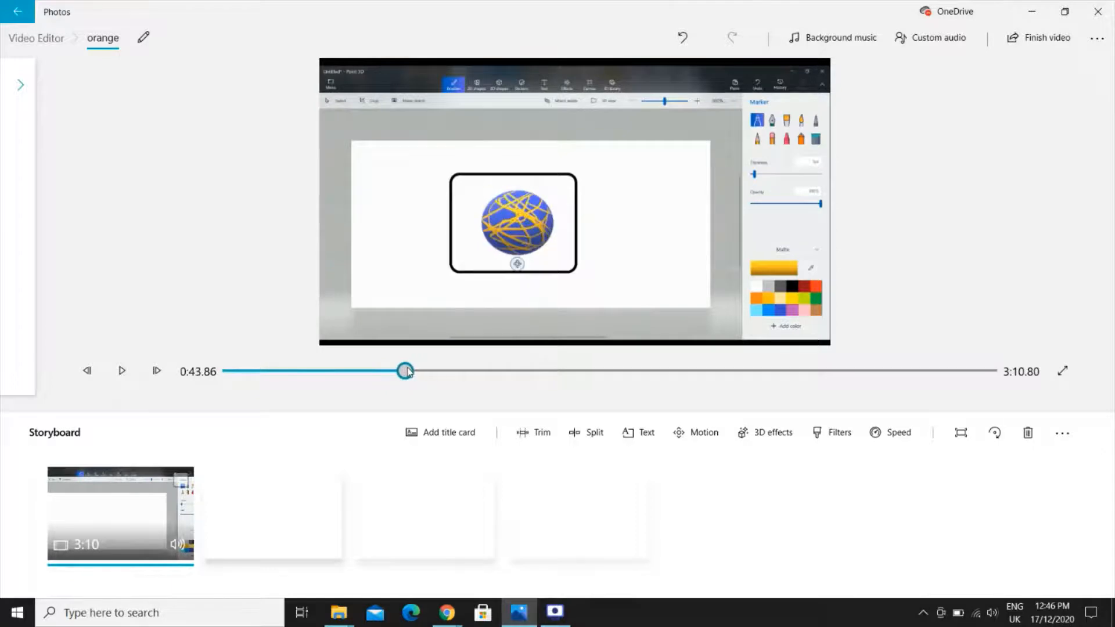
left_click(588, 436)
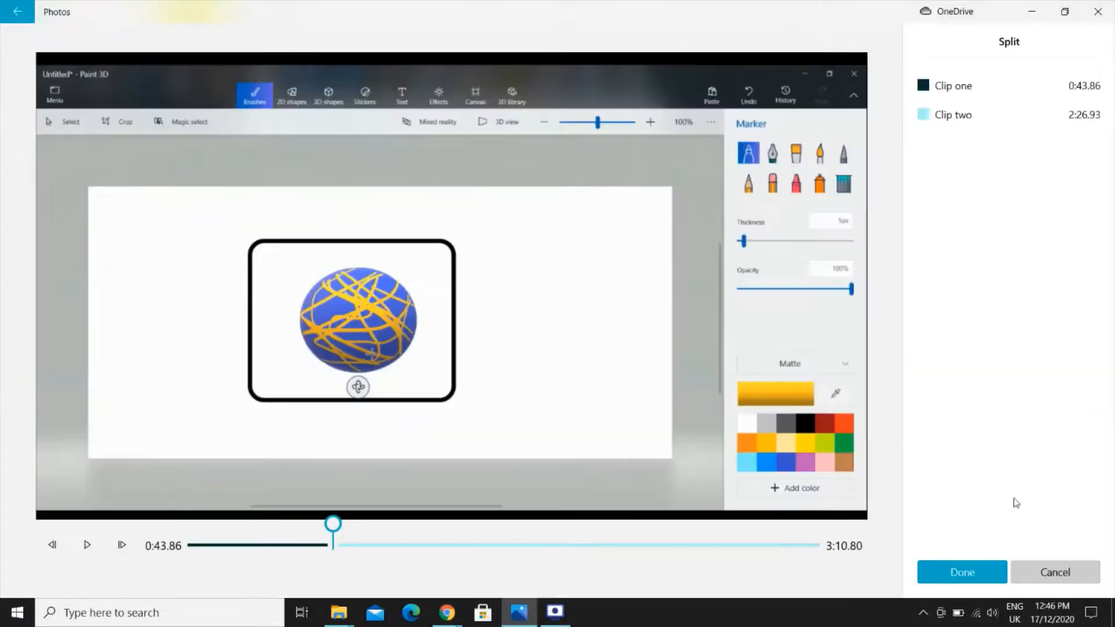
left_click(974, 573)
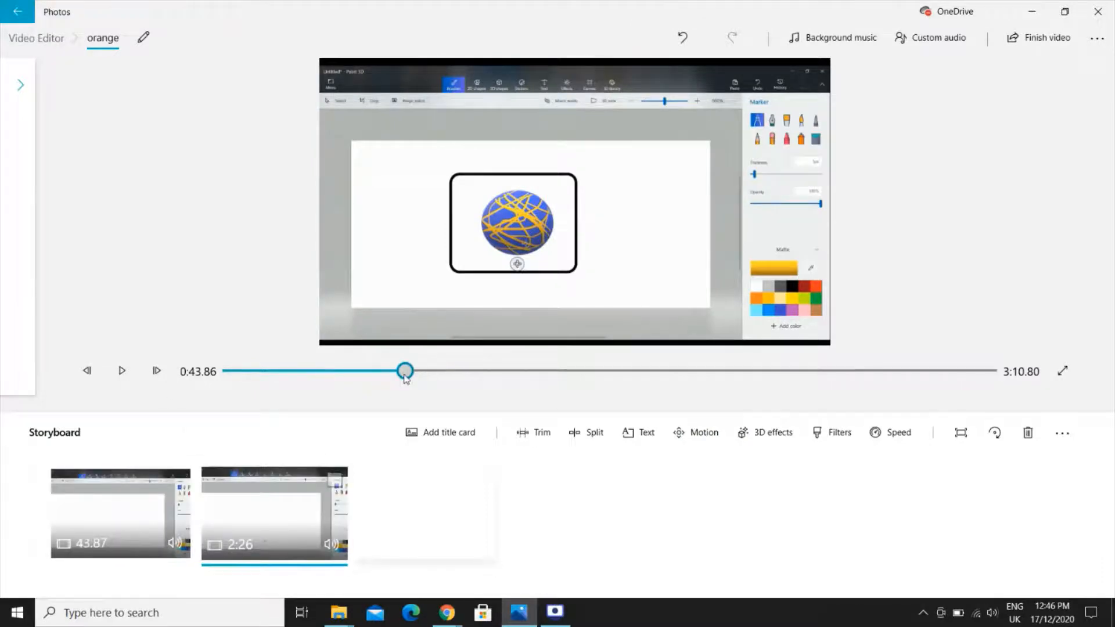
- Split the second clip at 0:54.46 on the project timeline
left_click_drag(406, 378, 447, 371)
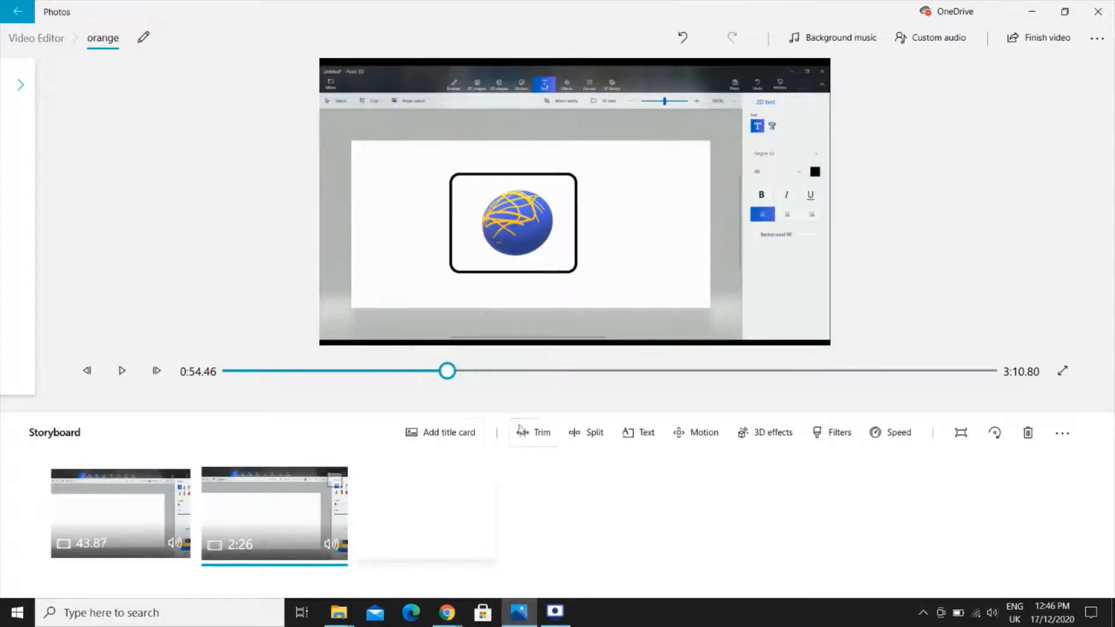
left_click(581, 435)
left_click(970, 567)
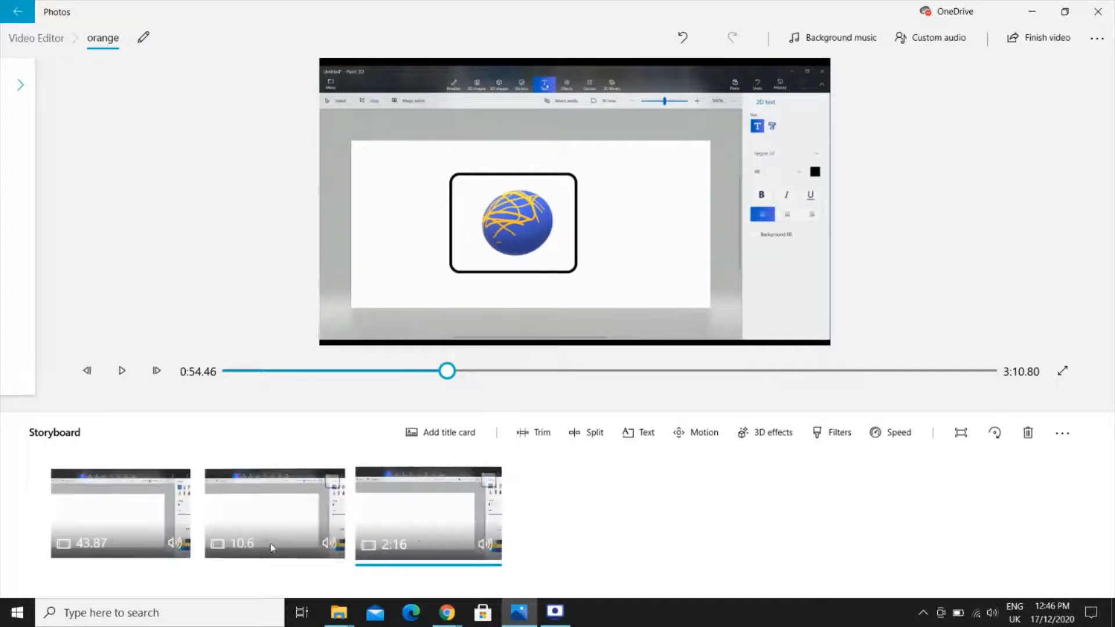
- Apply the Zoom in center motion to the 10.6-second middle clip, preview it and save the change
left_click(273, 540)
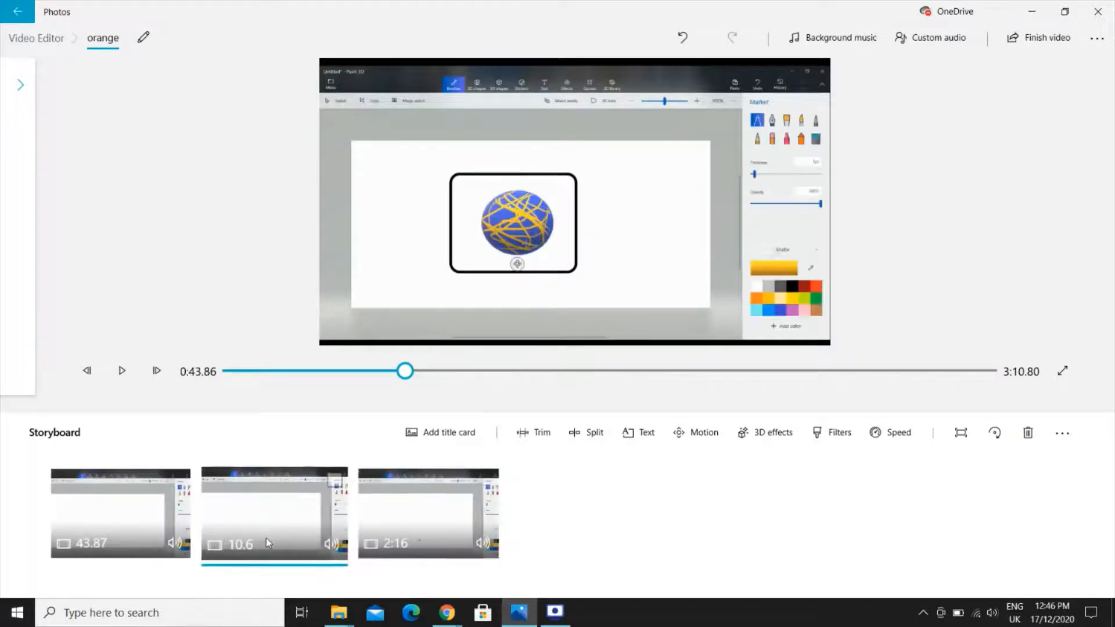
left_click(704, 433)
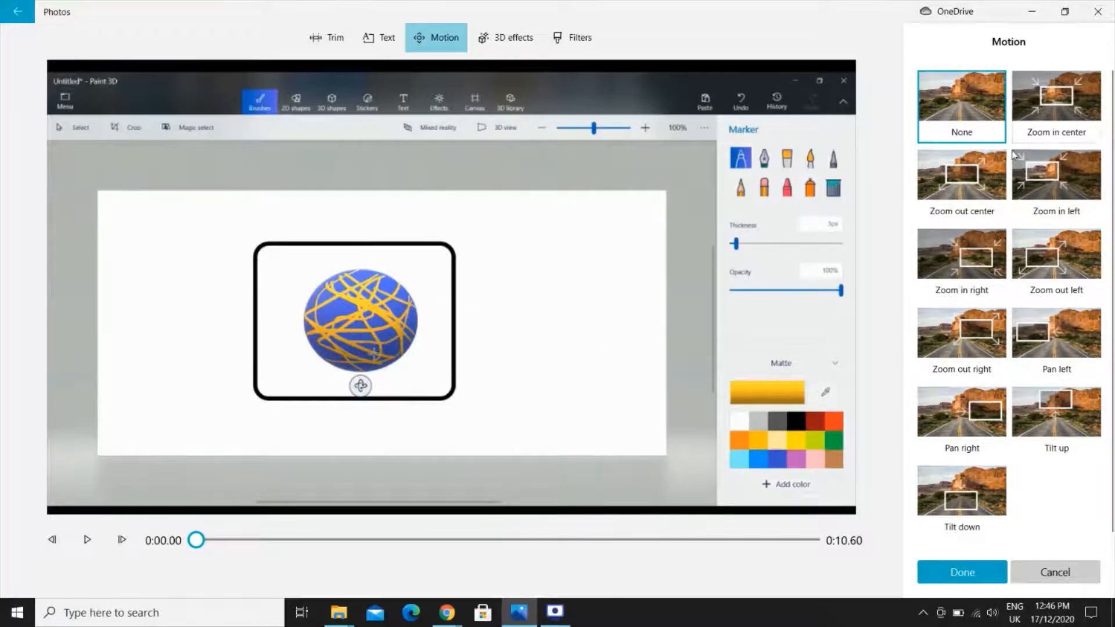
left_click(1051, 102)
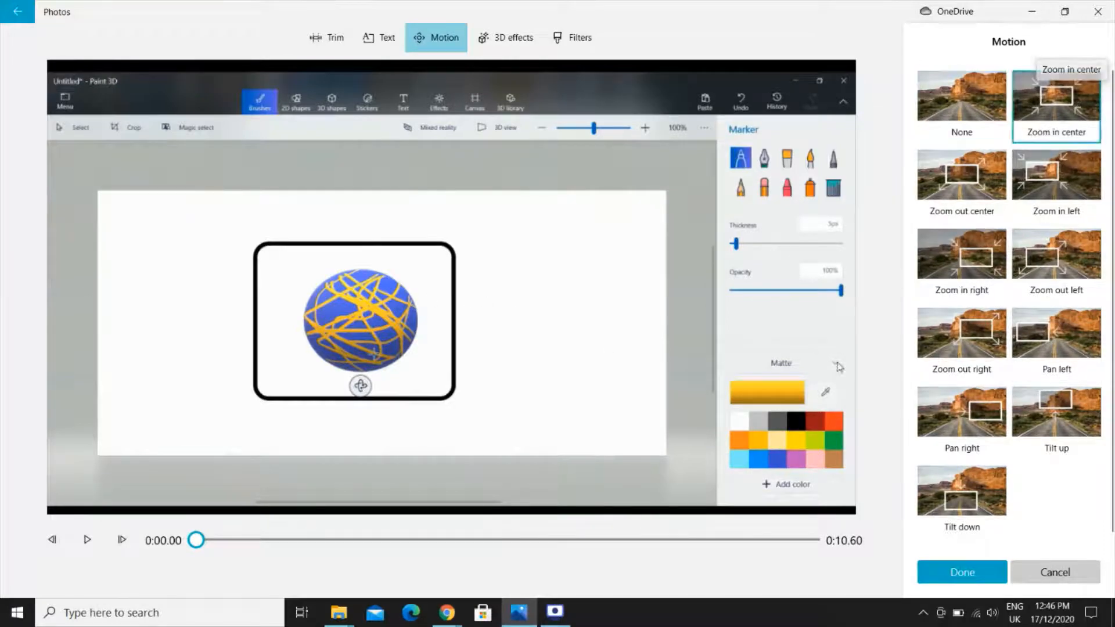
left_click(983, 585)
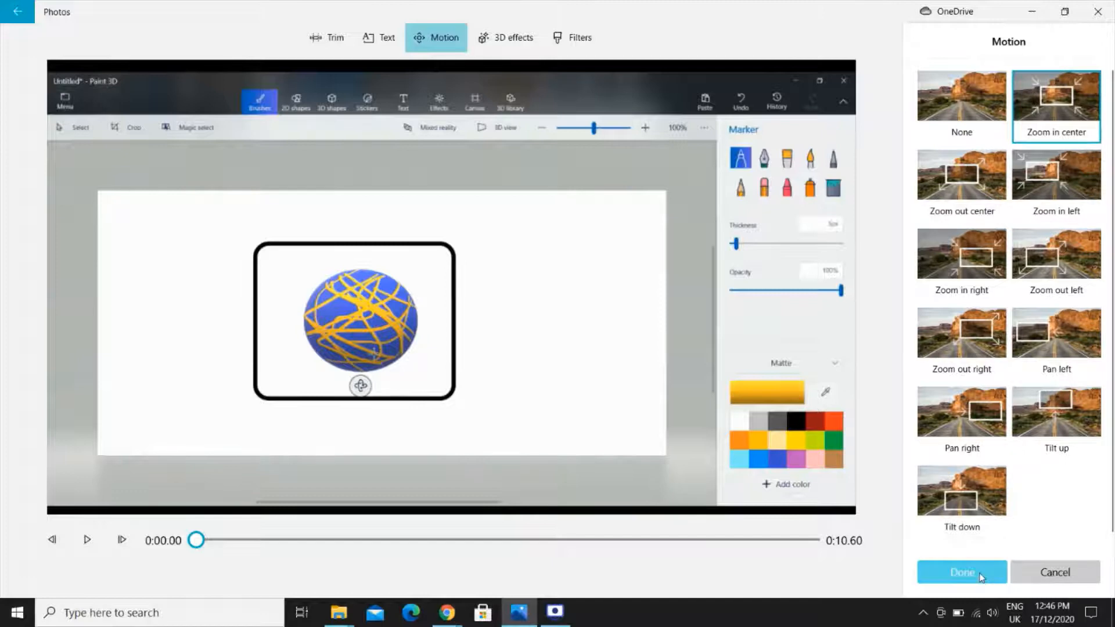
left_click(99, 544)
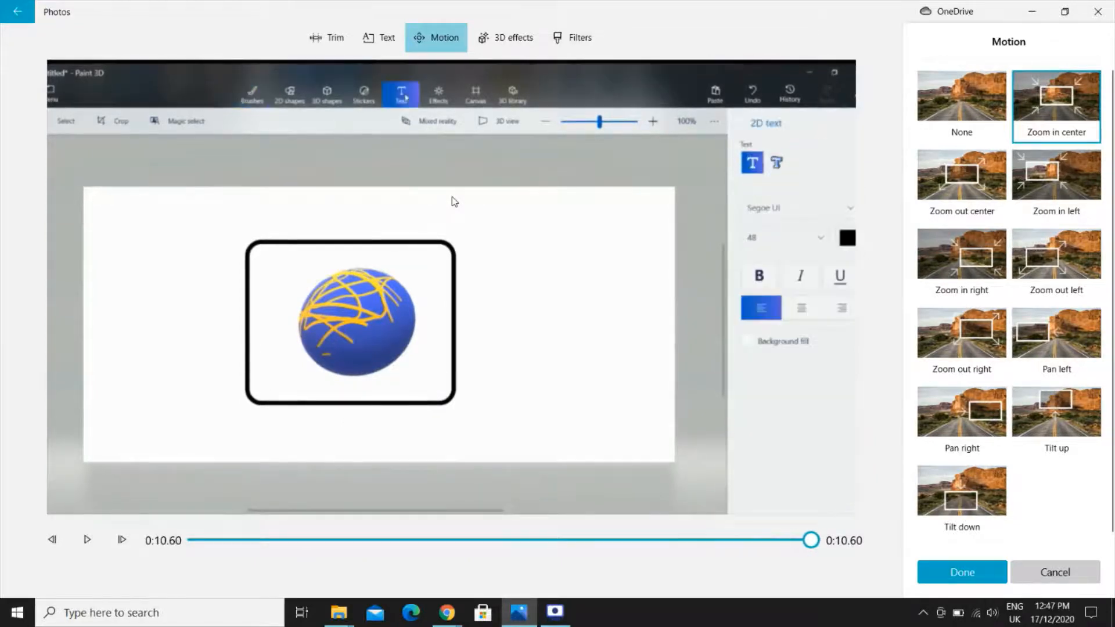
left_click(962, 572)
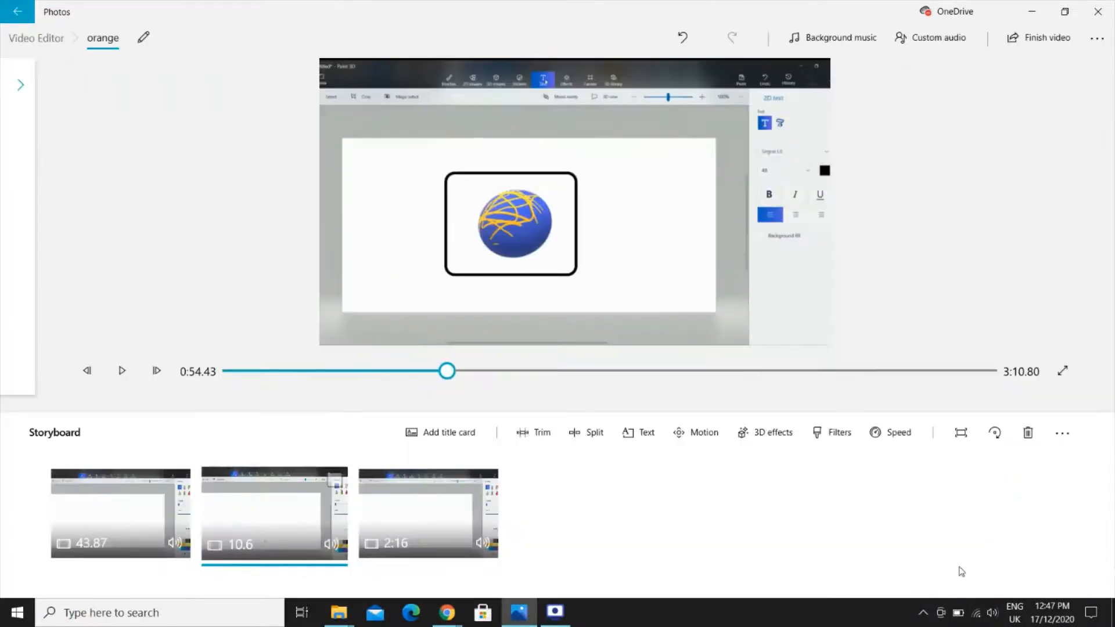
- Open the 3D library for the third clip at 0:09.53 and look through its model categories
left_click(419, 515)
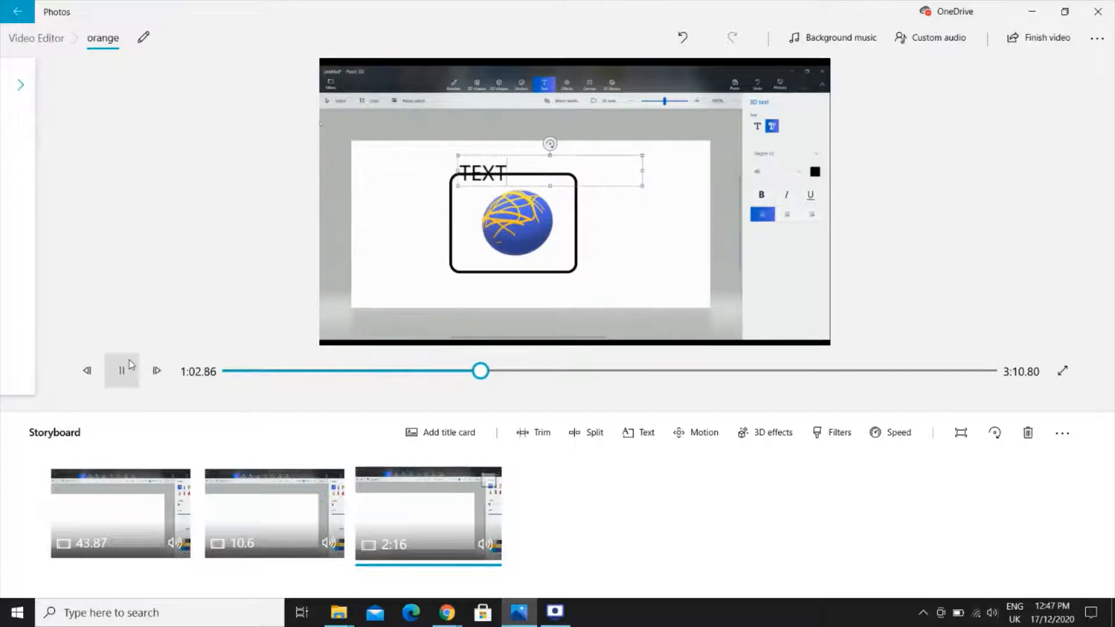
left_click(782, 440)
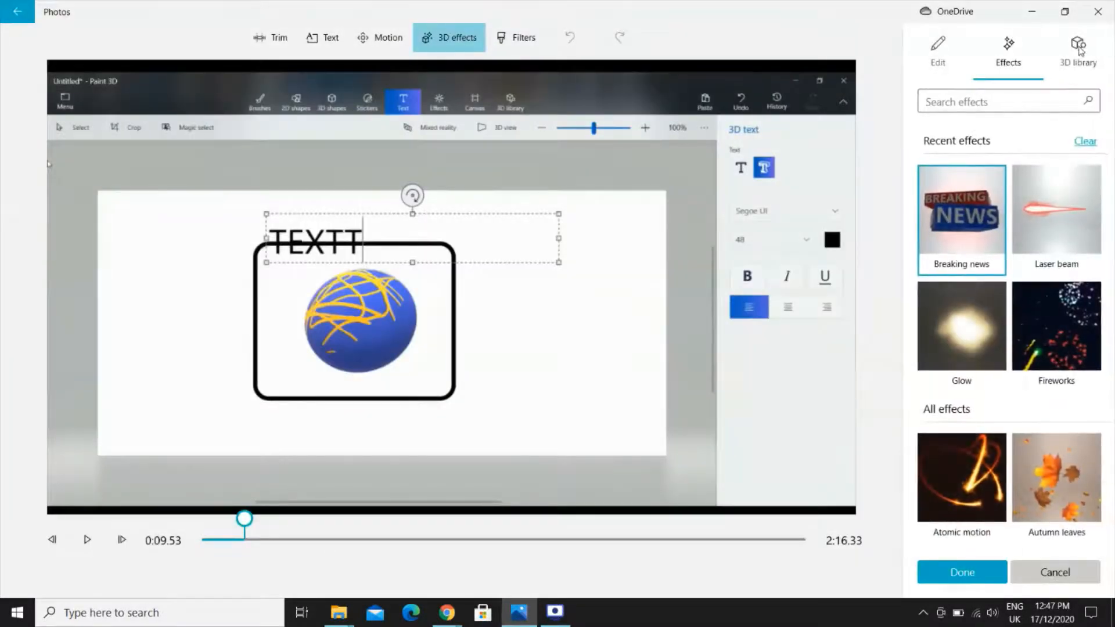
left_click(1079, 49)
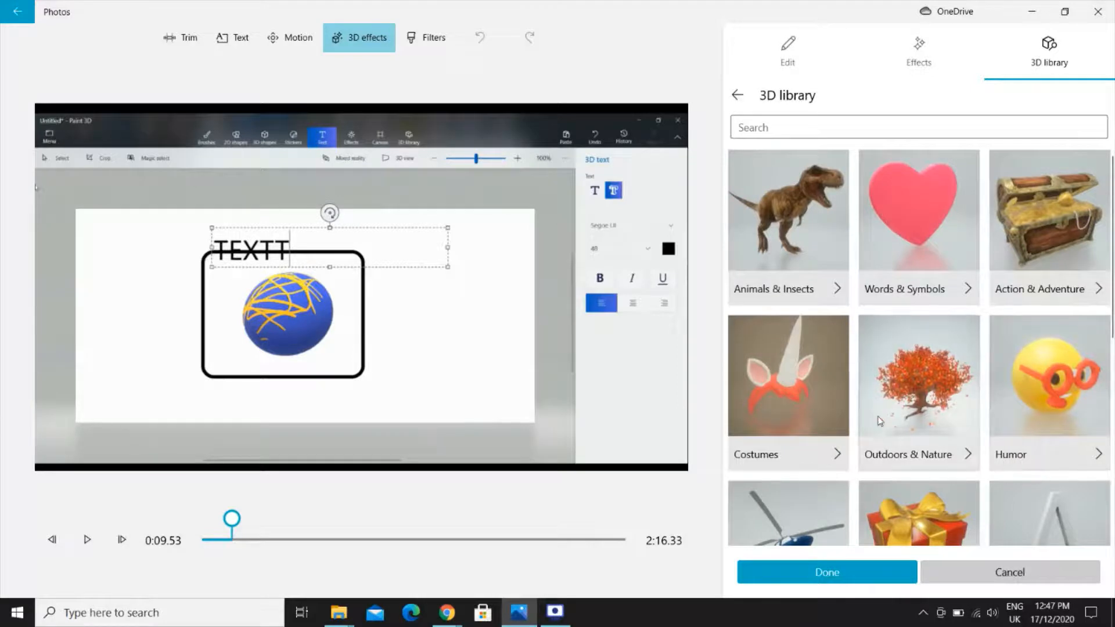
scroll(881, 422, "down", 2)
scroll(880, 422, "up", 2)
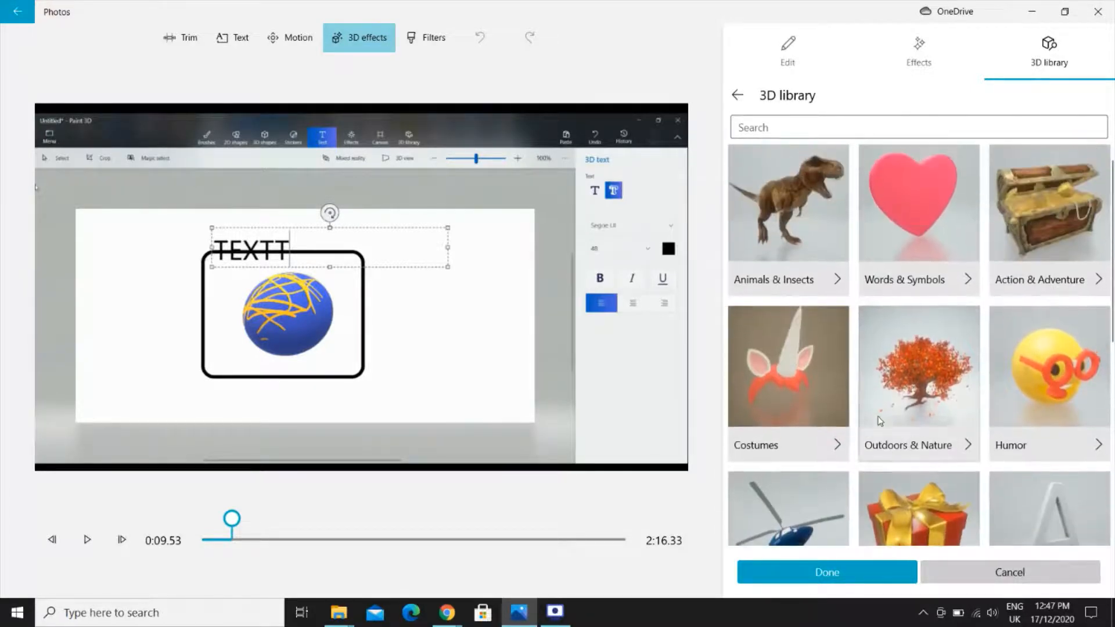
scroll(926, 360, "down", 2)
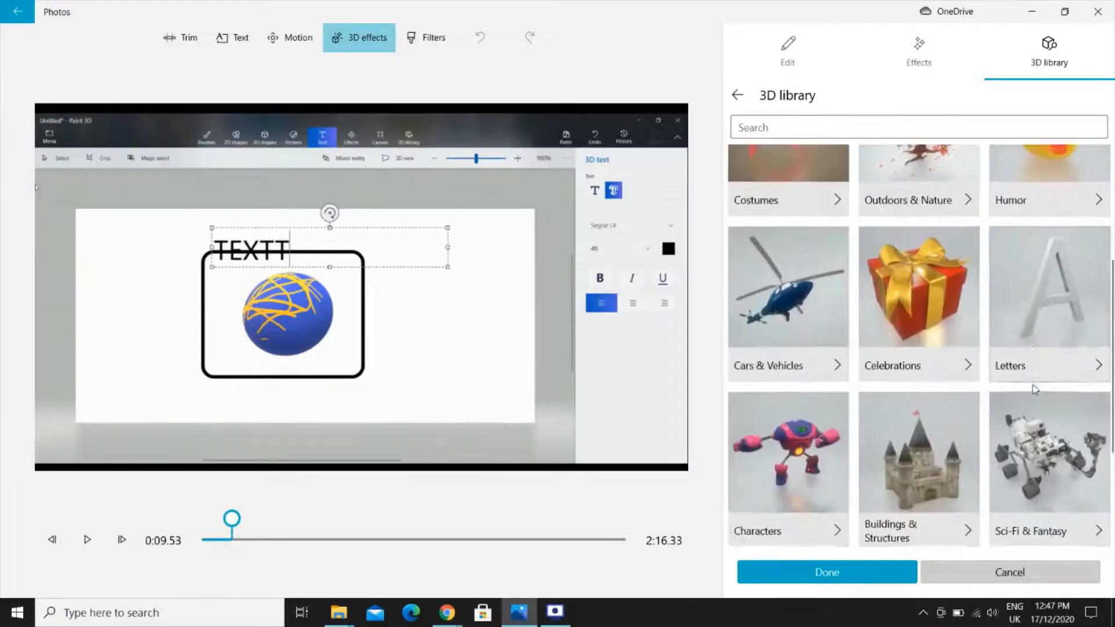
scroll(926, 360, "up", 2)
- Look through the Costumes category of the 3D library and add the Mouth - Surprise model to the clip
left_click(798, 402)
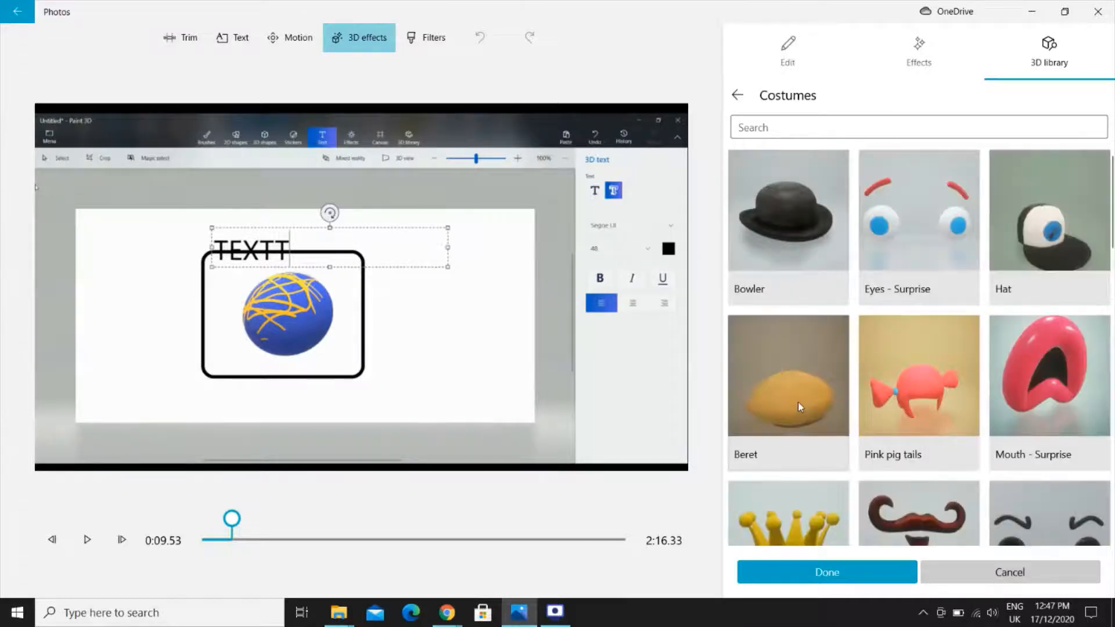
scroll(798, 402, "down", 5)
scroll(798, 402, "up", 5)
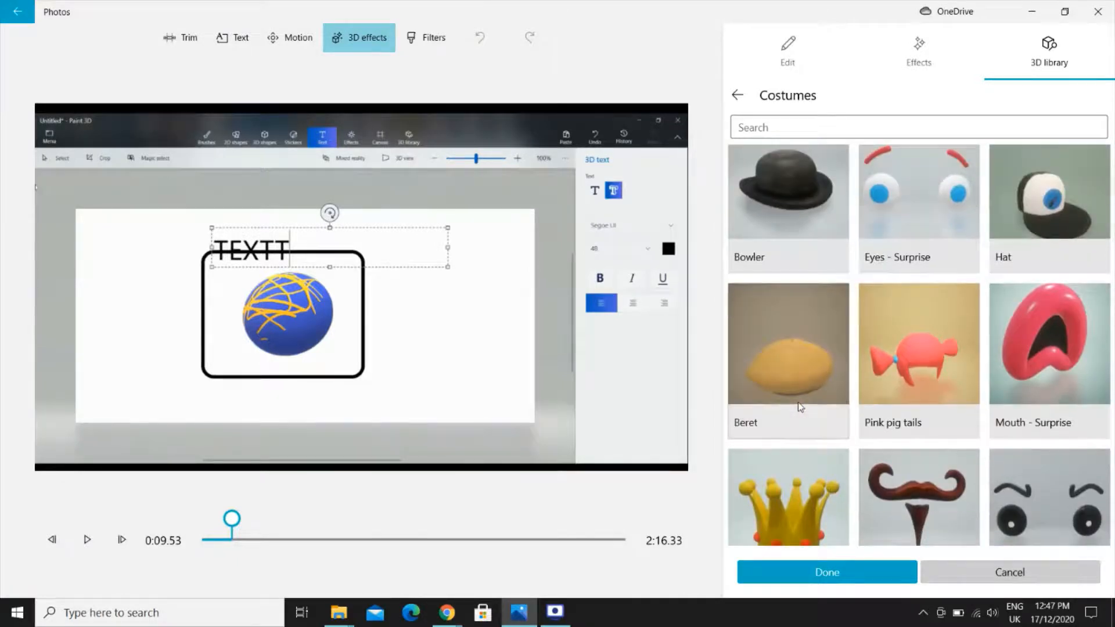
scroll(798, 402, "down", 7)
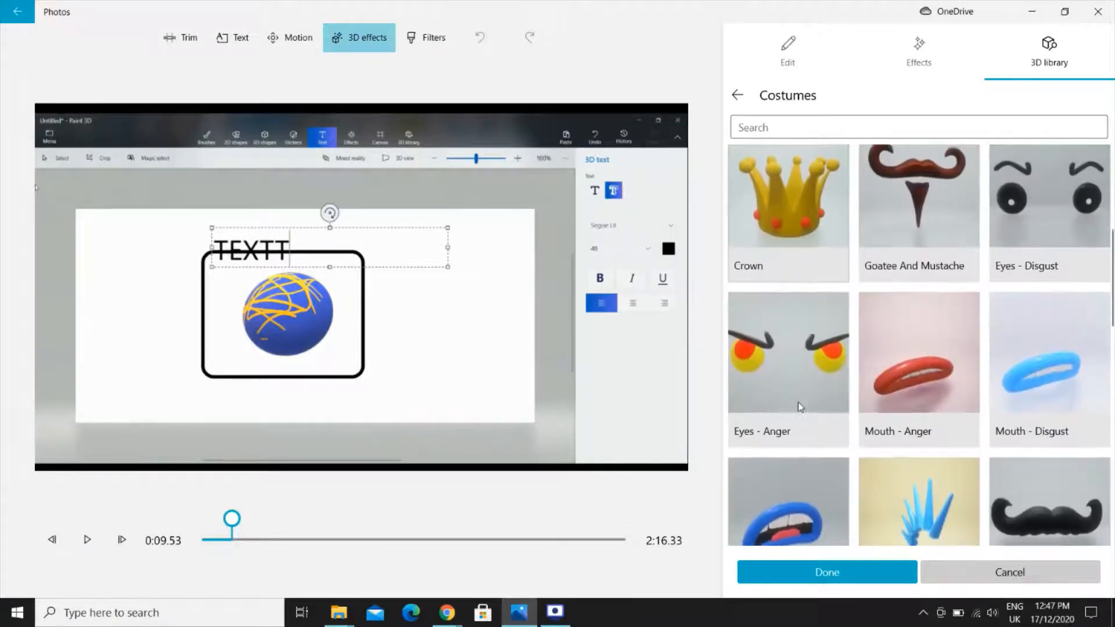
scroll(799, 402, "up", 4)
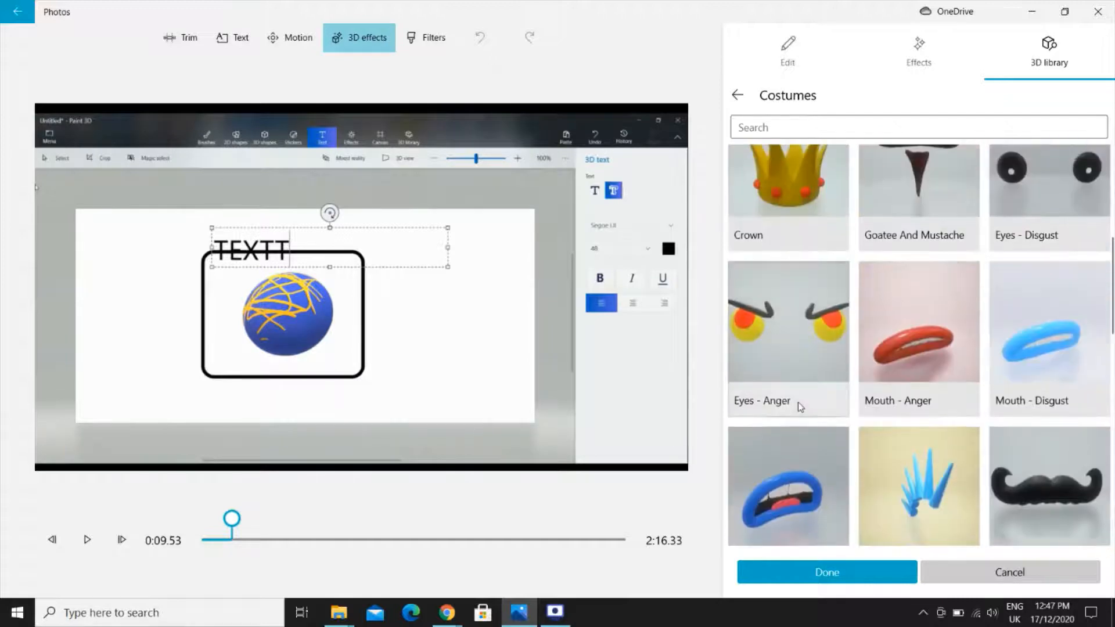
scroll(798, 402, "down", 3)
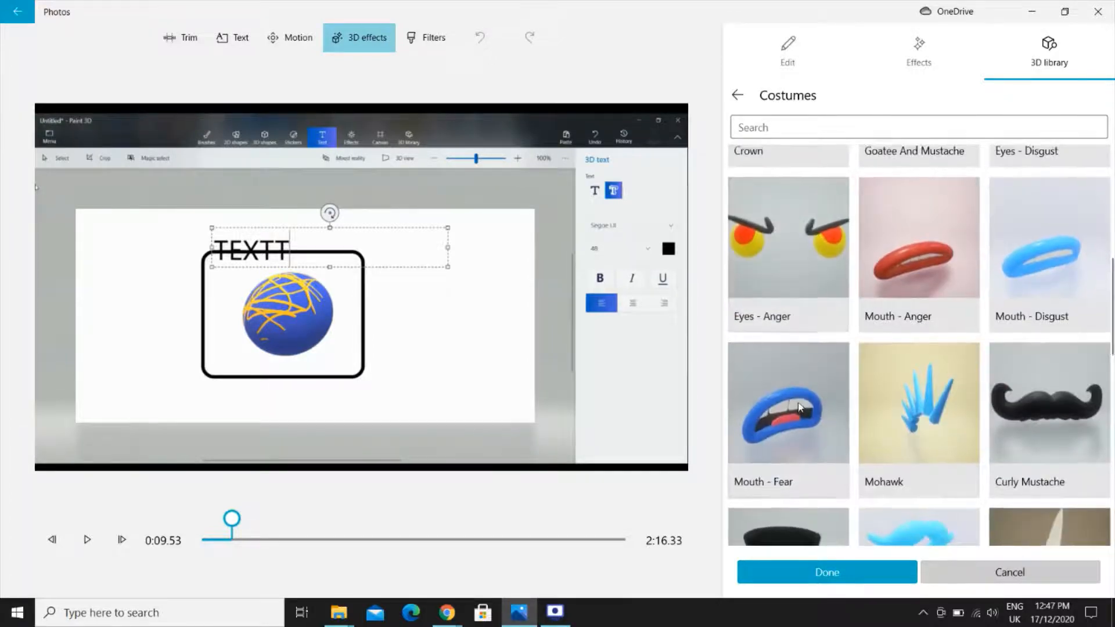
scroll(799, 402, "up", 1)
scroll(798, 402, "up", 3)
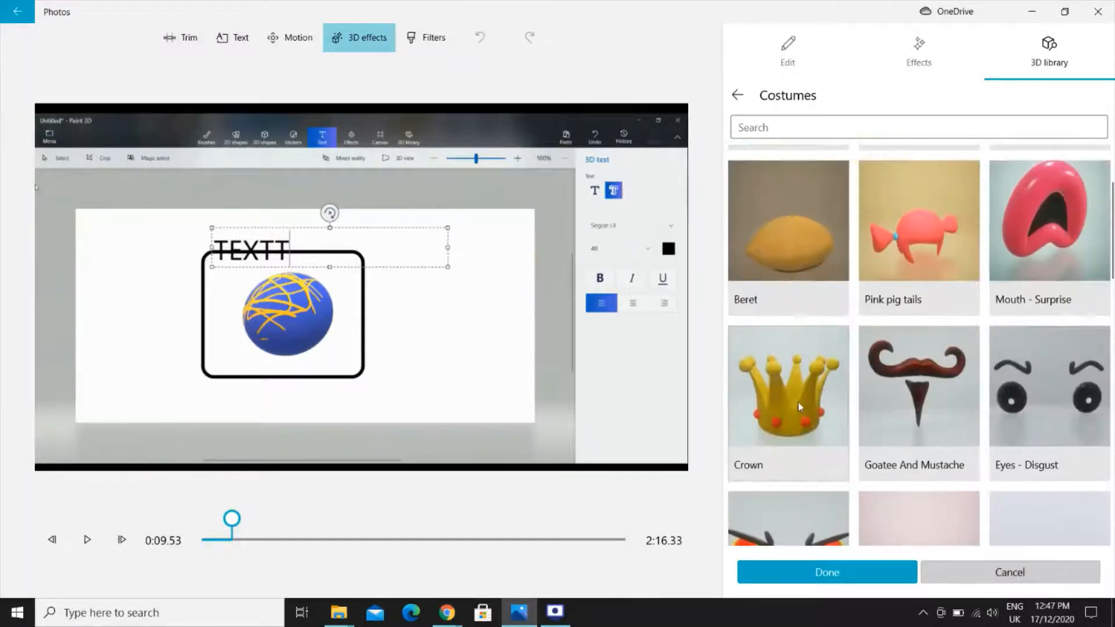
scroll(798, 403, "down", 9)
scroll(798, 403, "down", 5)
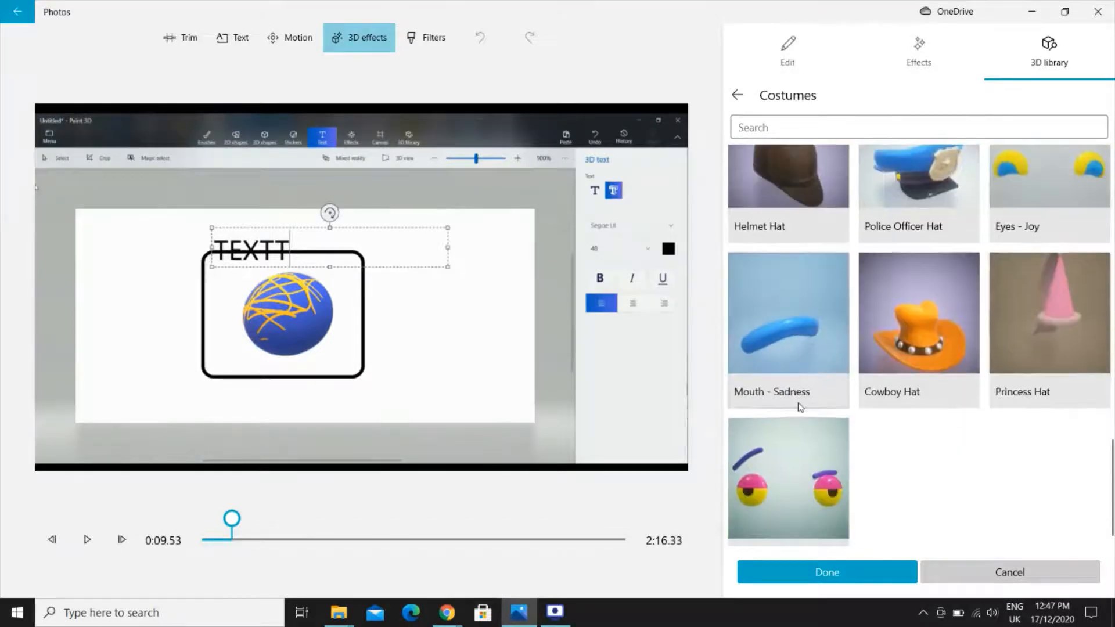
scroll(798, 402, "up", 5)
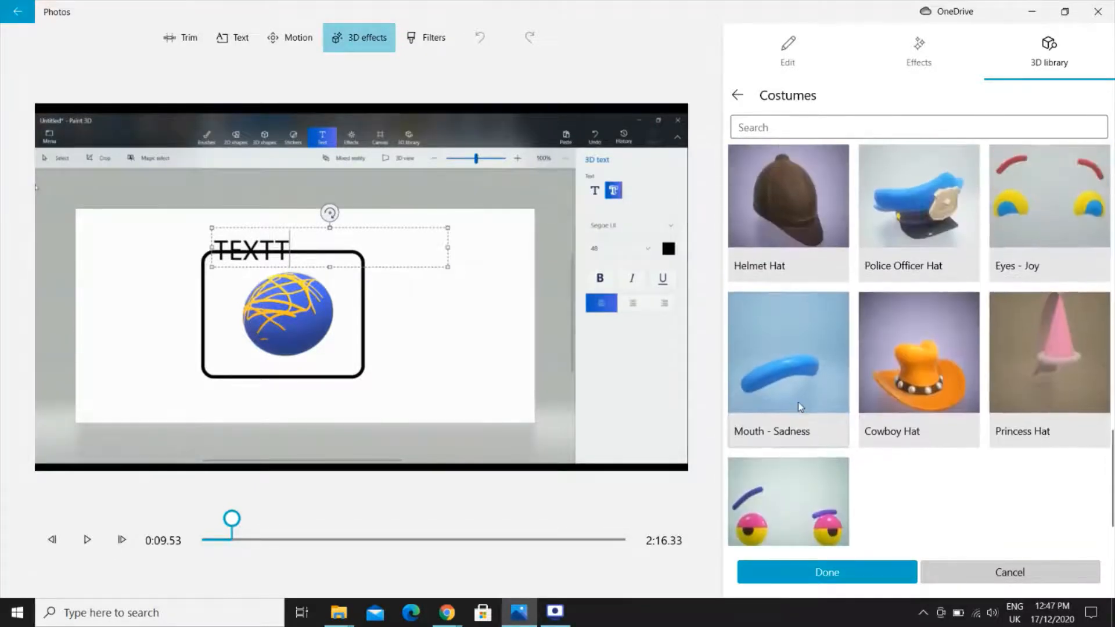
scroll(798, 403, "up", 4)
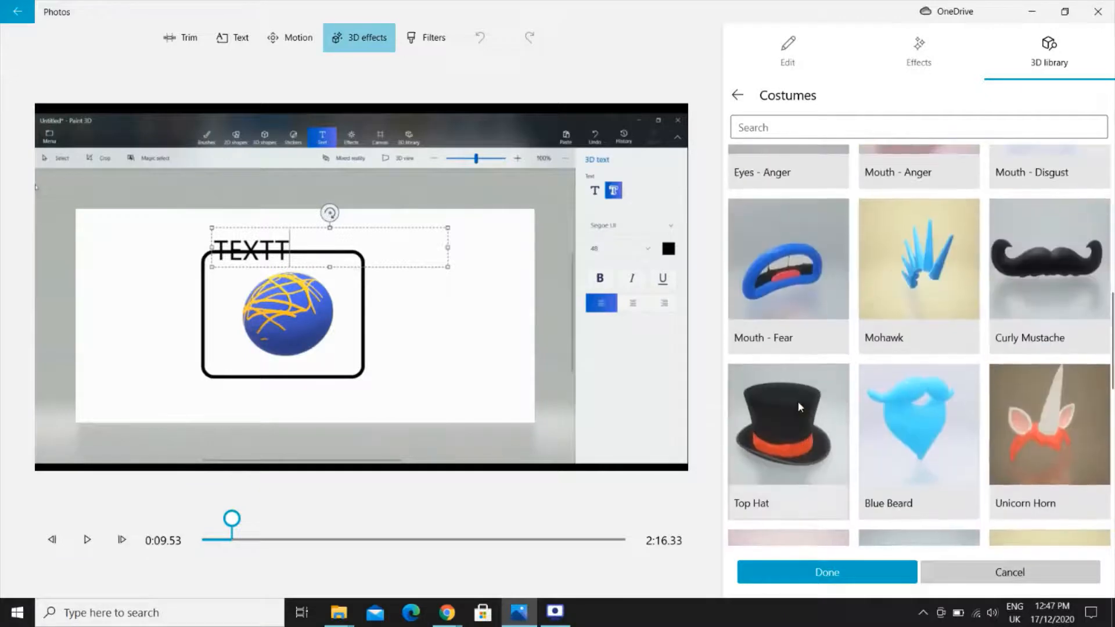
scroll(798, 402, "up", 3)
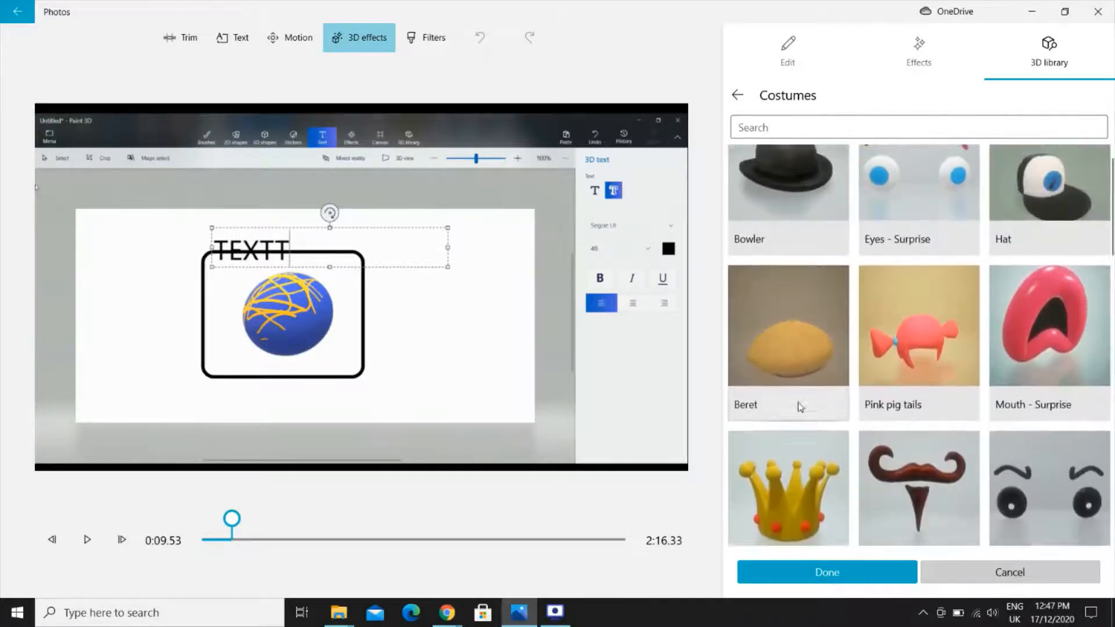
left_click(1054, 346)
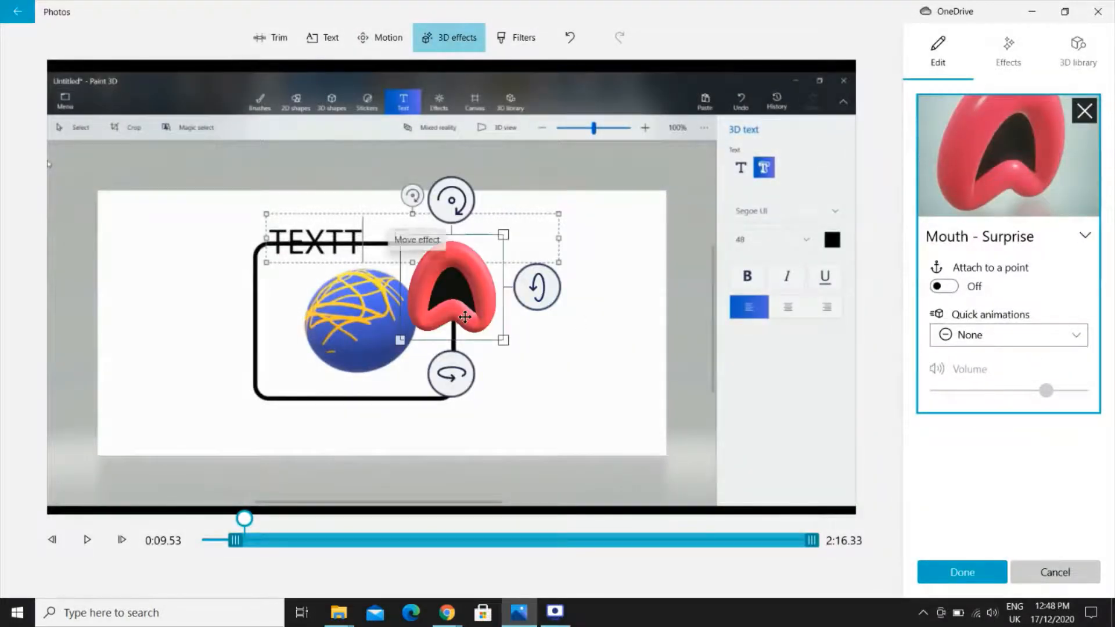
- Place the mouth model over the lower right of the blue ball, turned slightly sideways and scaled down
left_click_drag(464, 317, 389, 367)
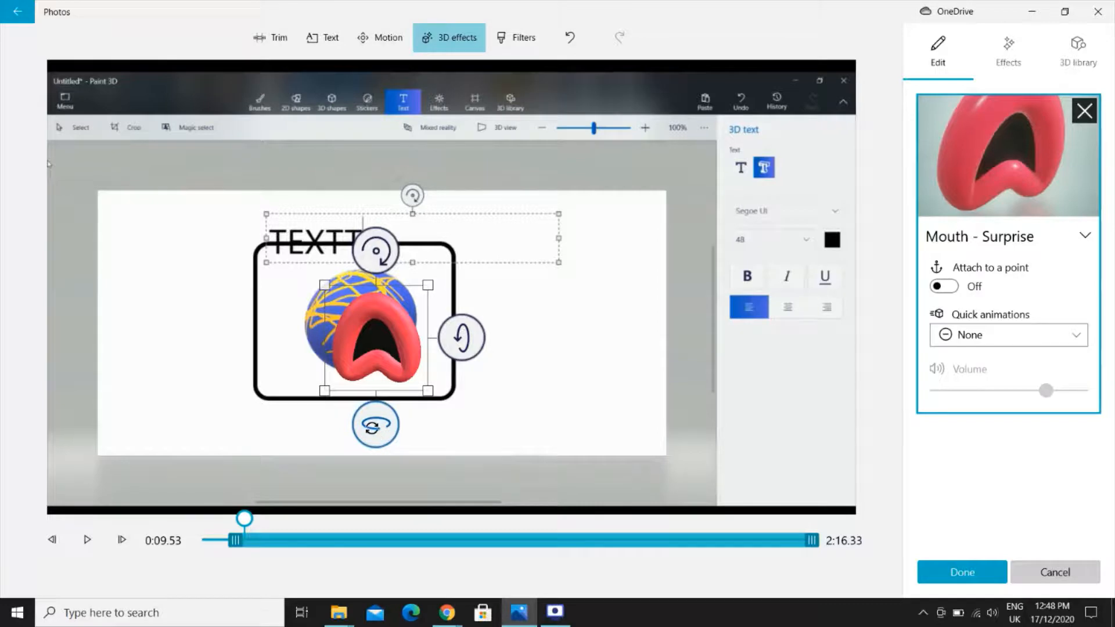
left_click_drag(371, 428, 427, 423)
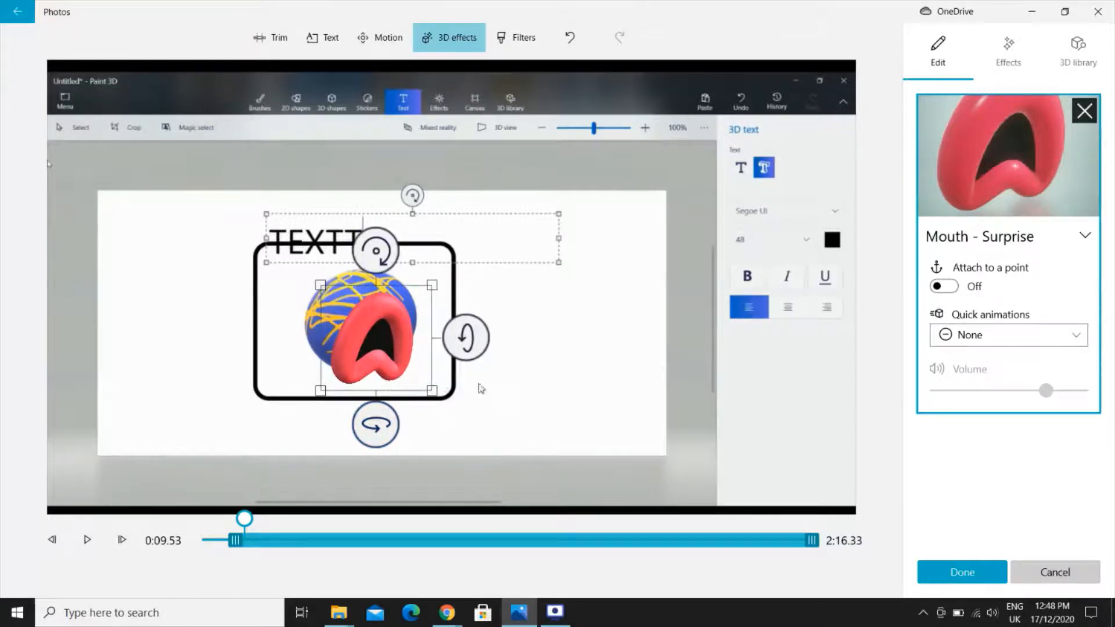
left_click_drag(428, 385, 404, 346)
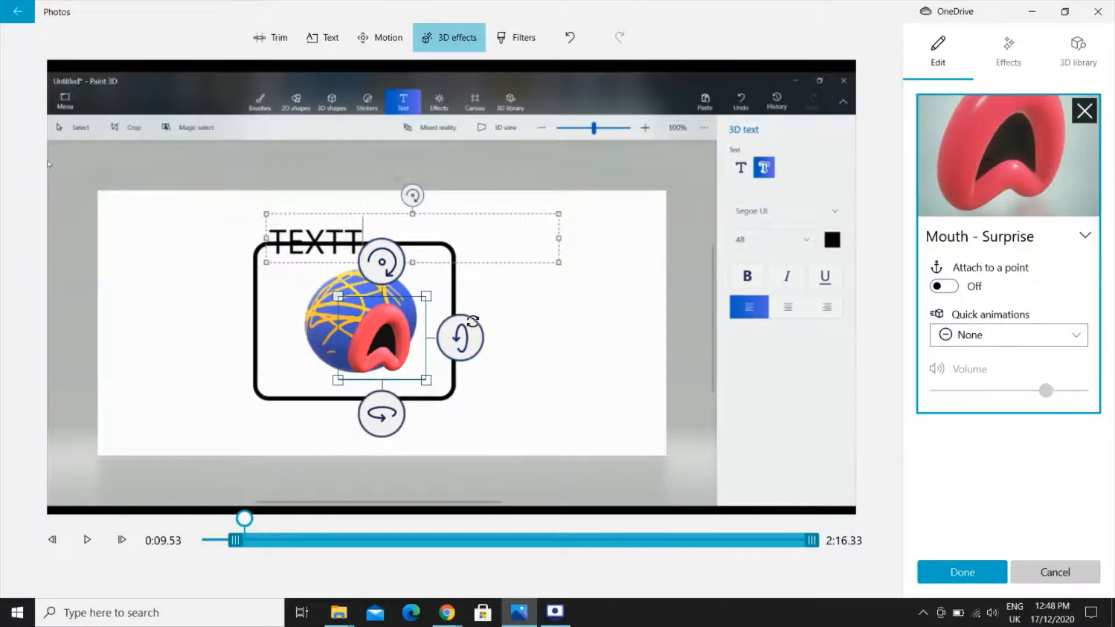
- Try the Turntable quick animation on the mouth model and preview it in playback
left_click(1015, 334)
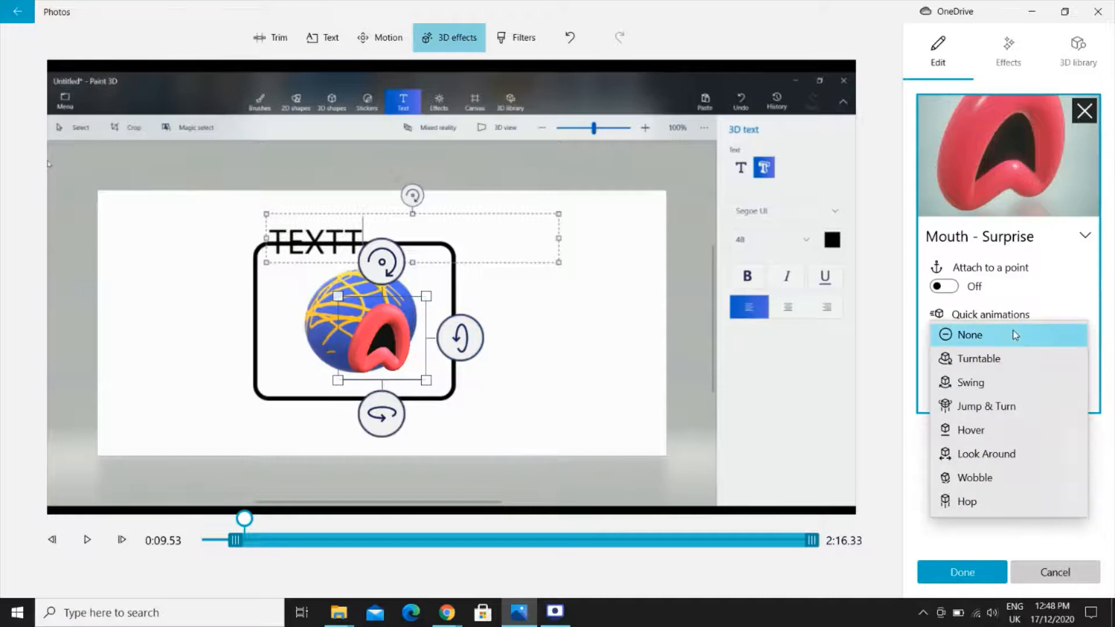
left_click(995, 361)
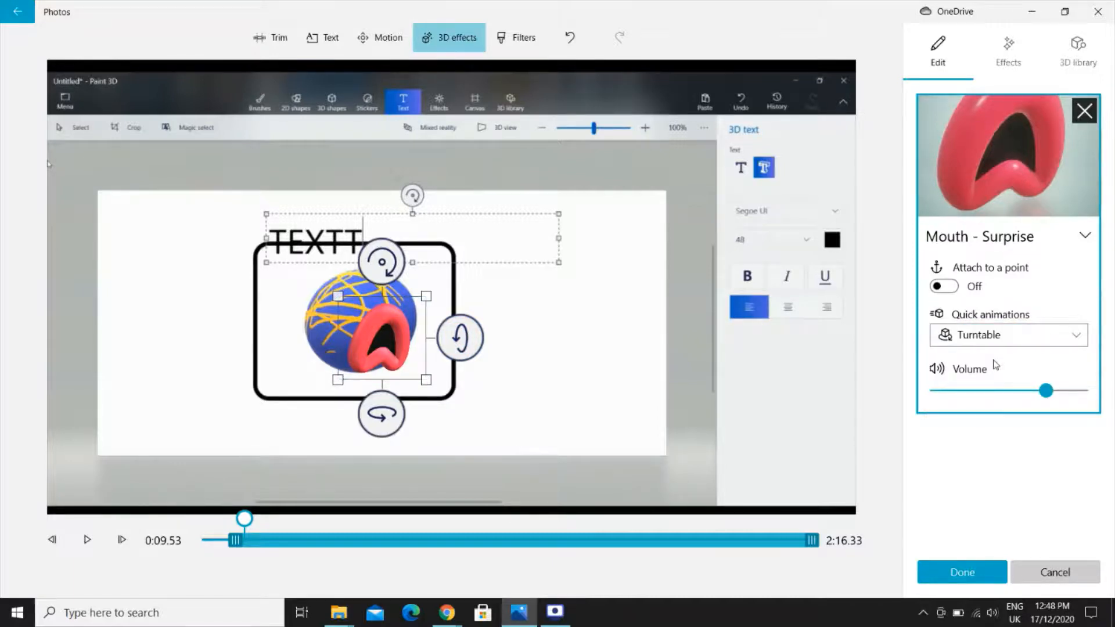
left_click(87, 542)
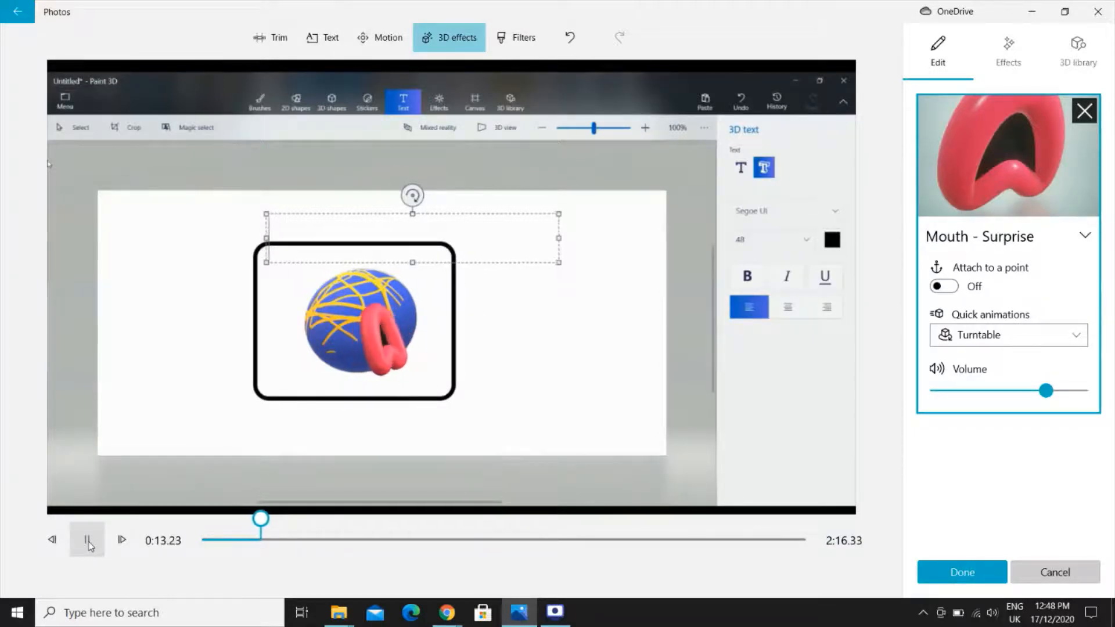
left_click(87, 541)
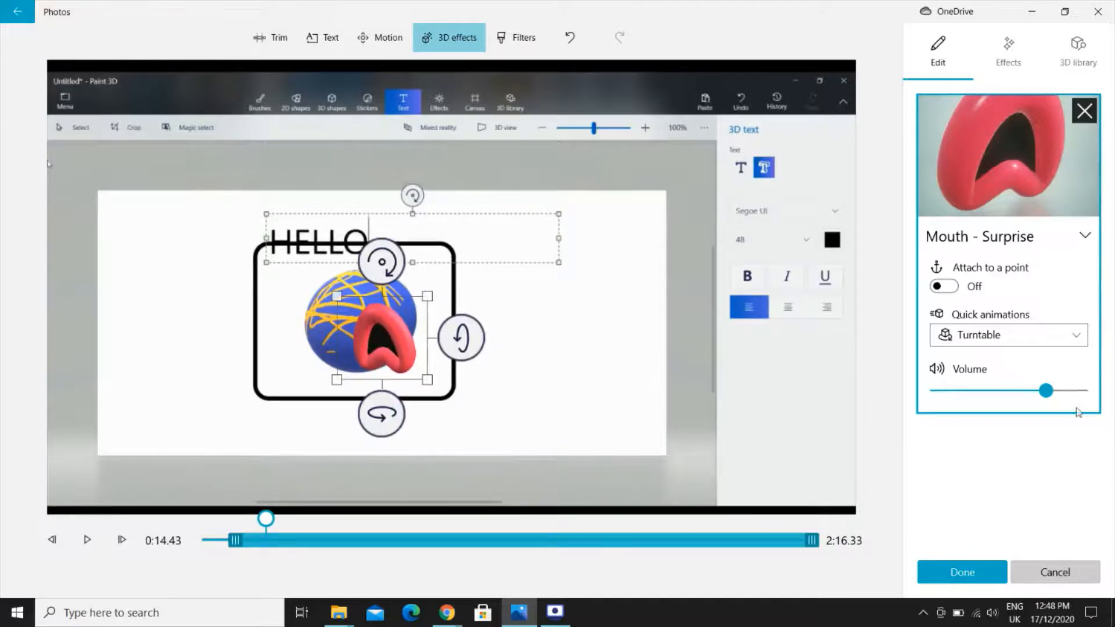
- Set the mouth model's volume to 0 and preview it with the Hop quick animation
left_click_drag(1046, 391, 890, 394)
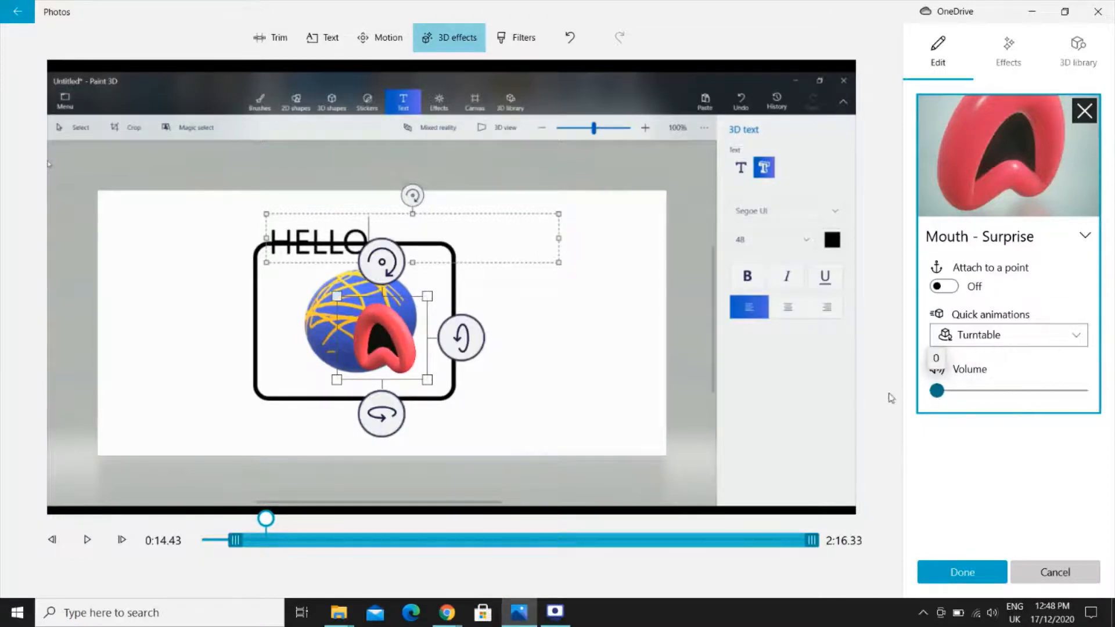
left_click(1005, 345)
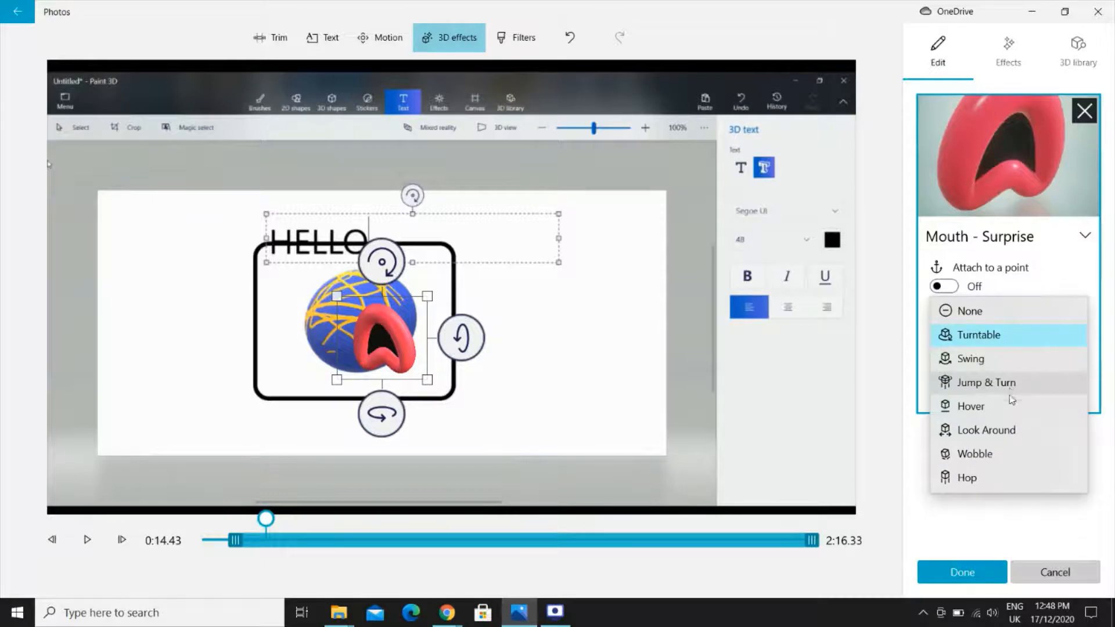
left_click(1030, 481)
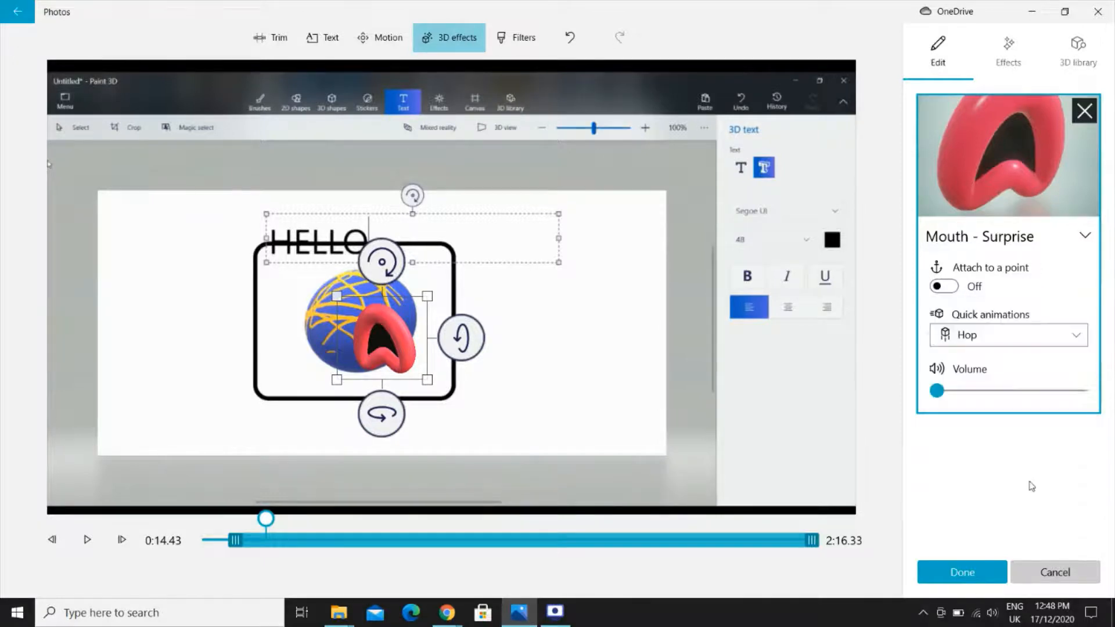
left_click(88, 541)
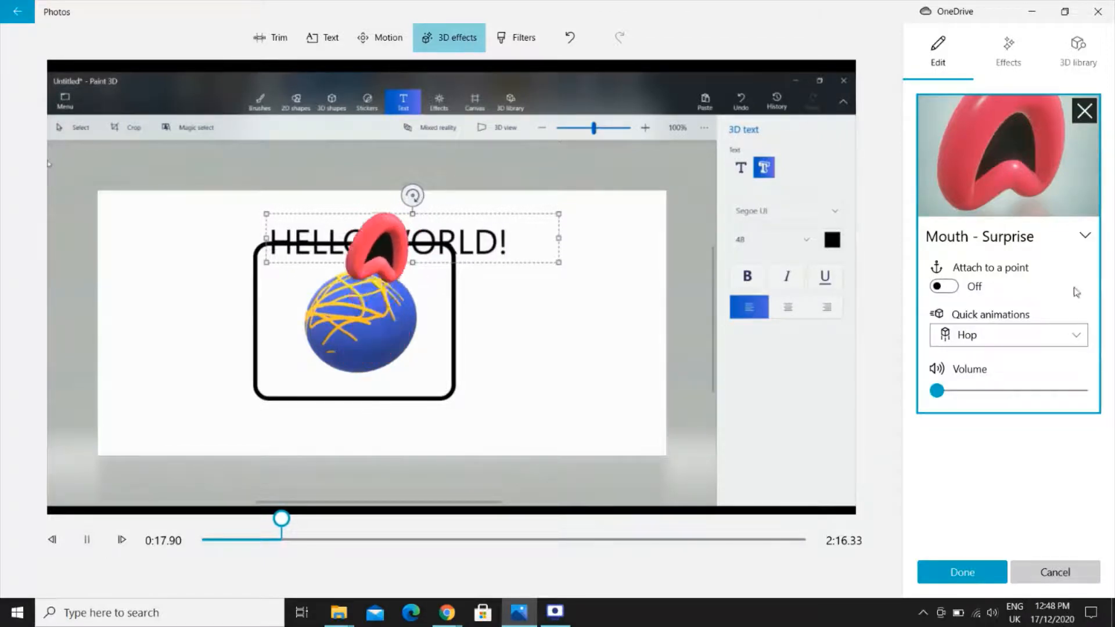
- Change the mouth model's quick animation to Wobble while the clip plays
left_click(1033, 342)
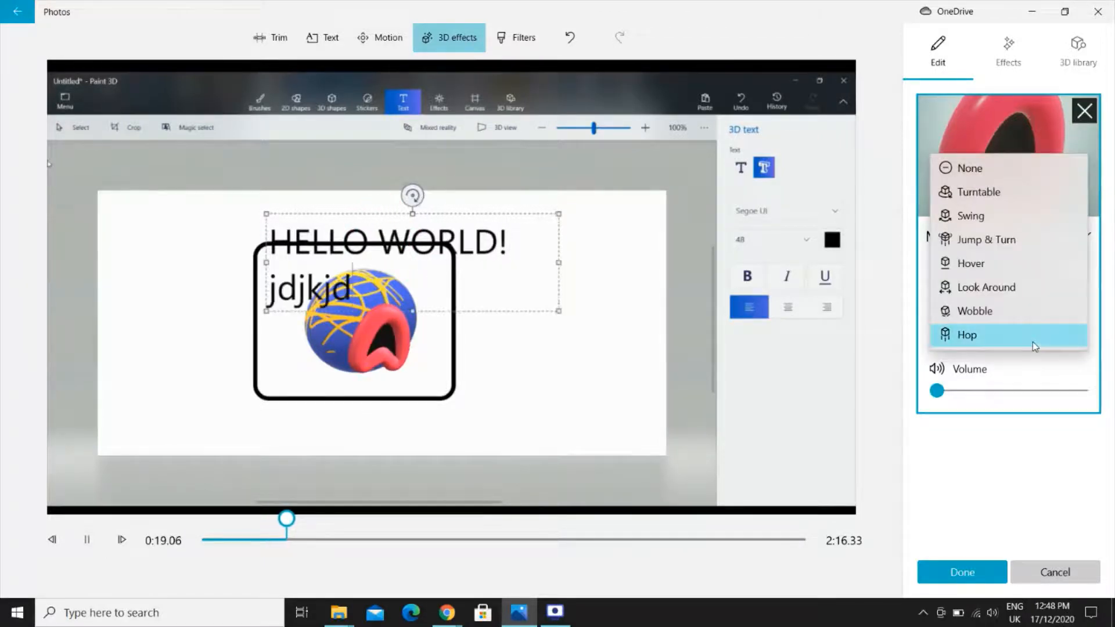
left_click(1016, 314)
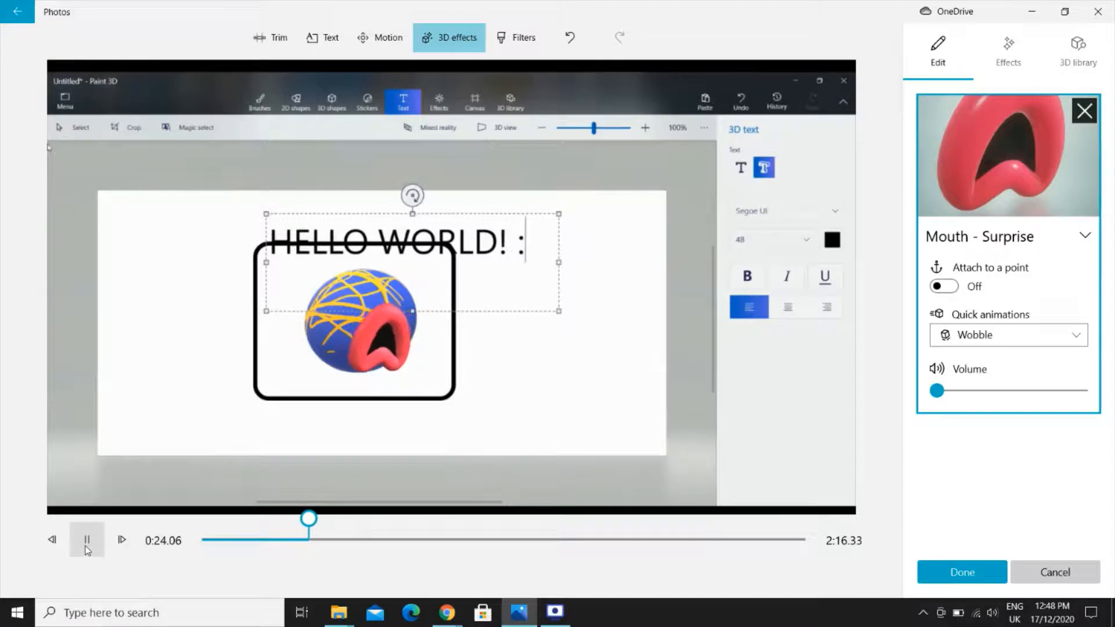
- Shorten the mouth model's duration to end just after 0:25, apply the 3D effects and preview the project
left_click(87, 549)
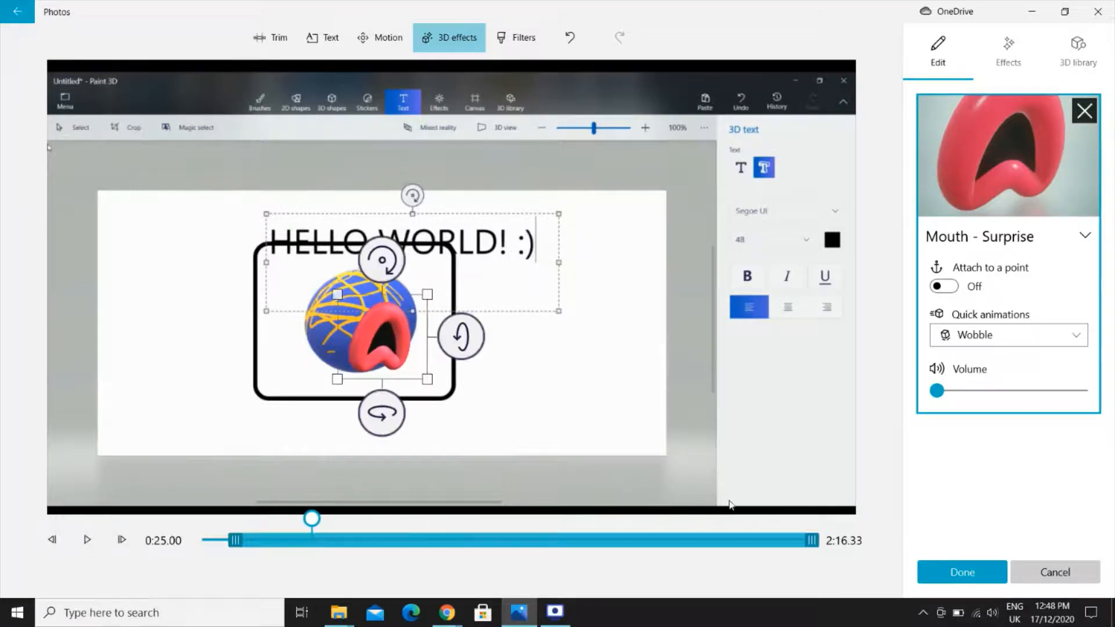
left_click_drag(814, 548, 332, 554)
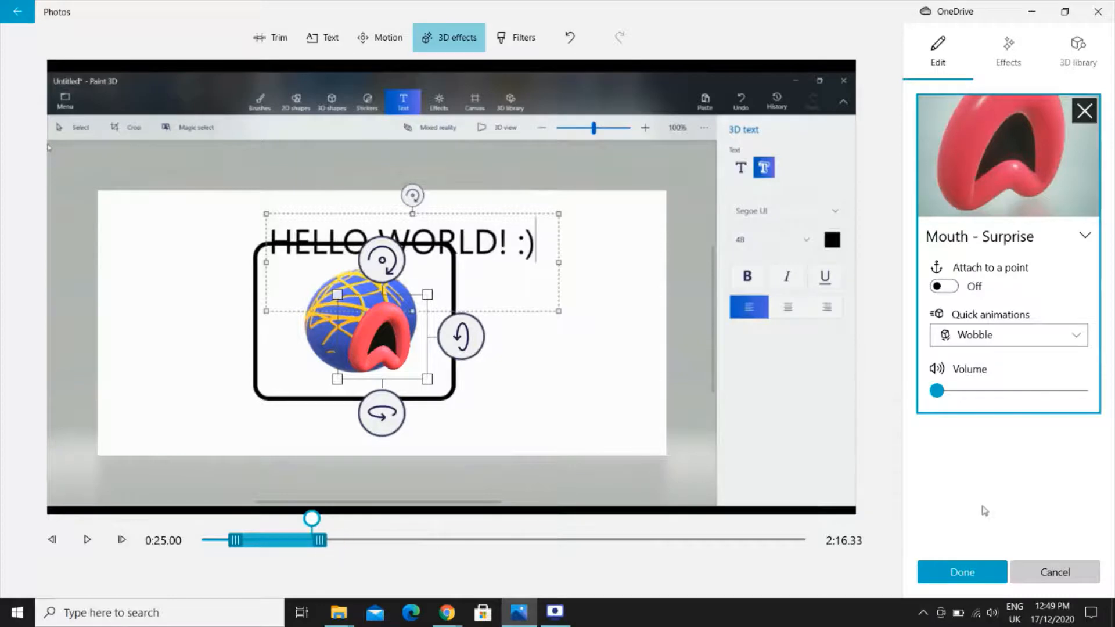
left_click(989, 581)
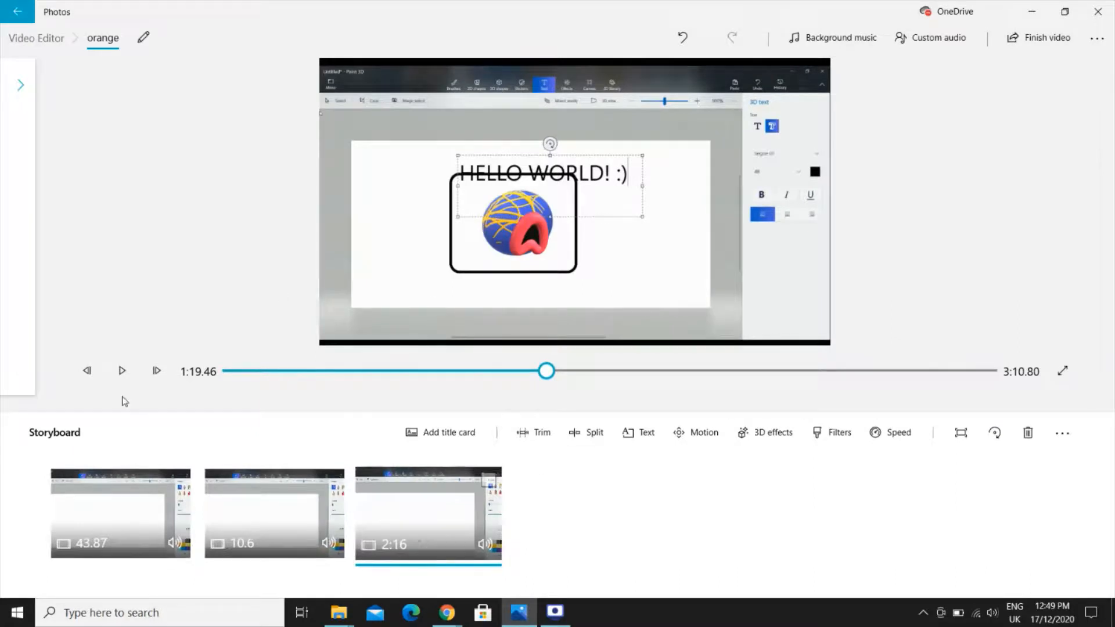
left_click(122, 371)
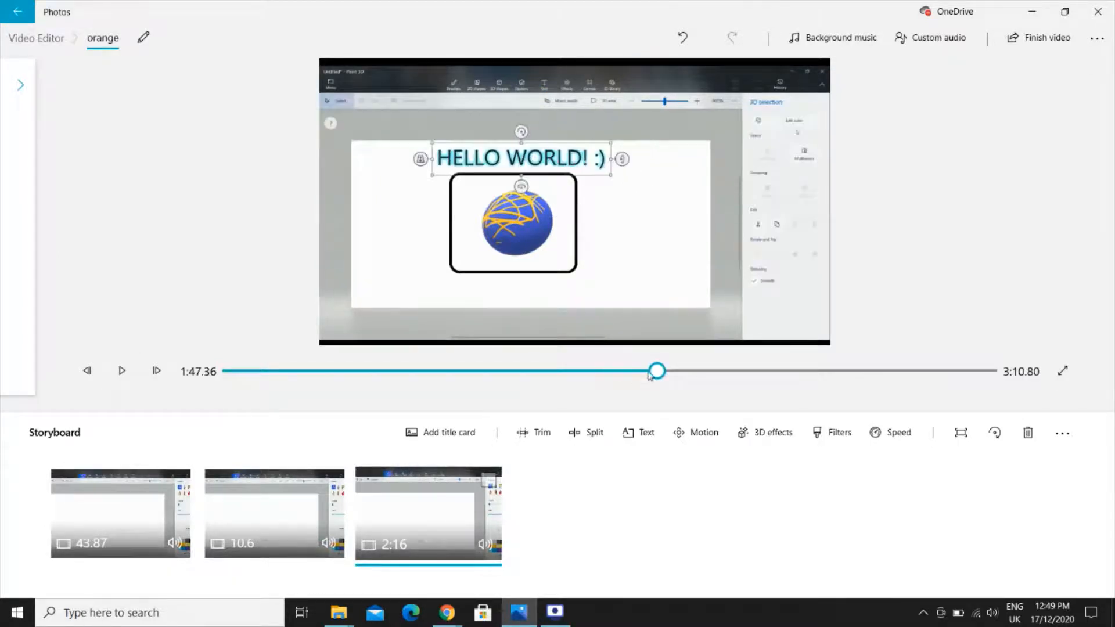
left_click_drag(657, 375, 686, 378)
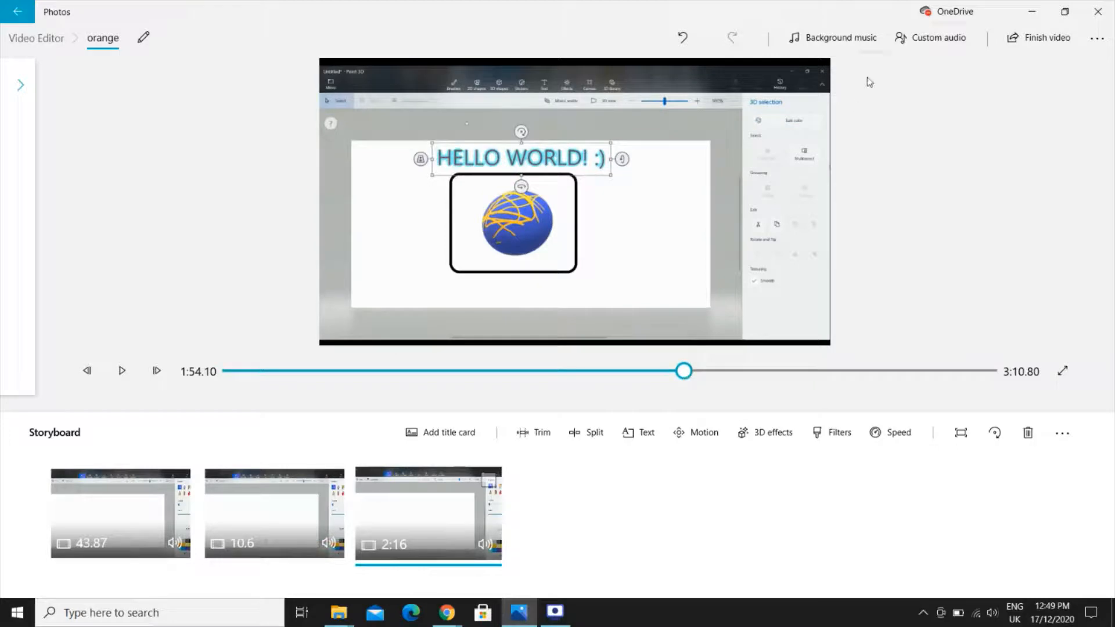
- Sample the Amplified track and browse the available background music without adding any
left_click(842, 46)
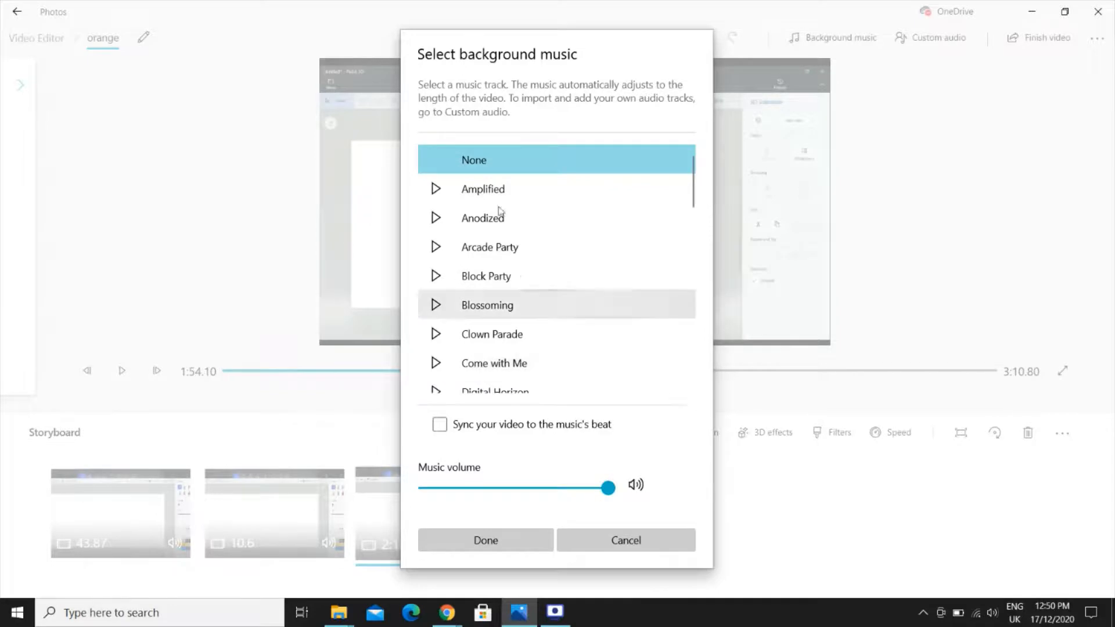
left_click(462, 195)
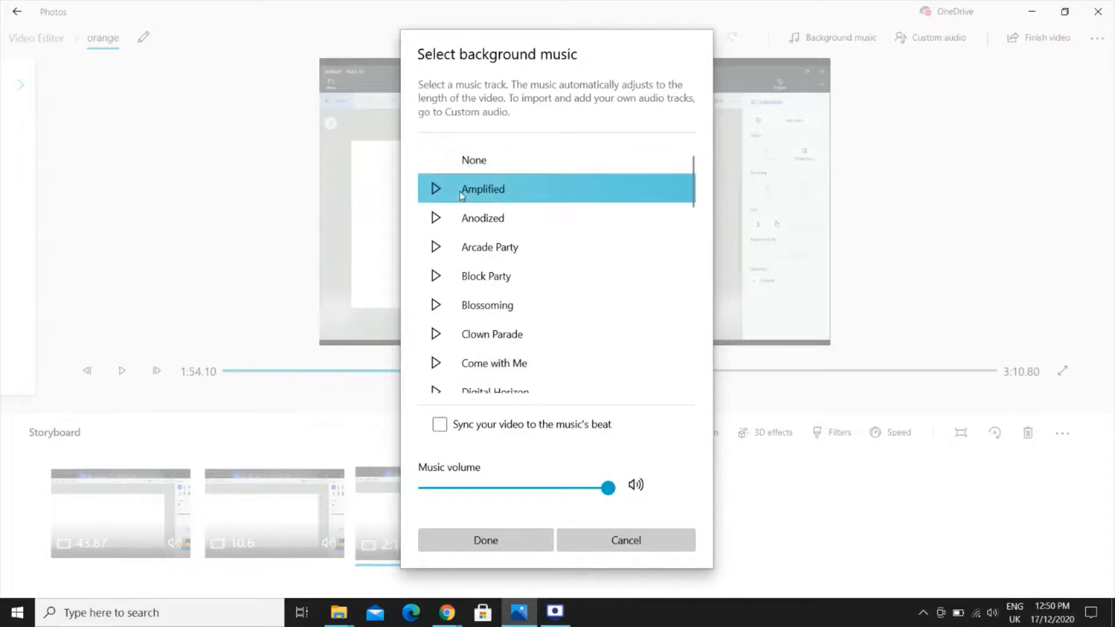
left_click(435, 190)
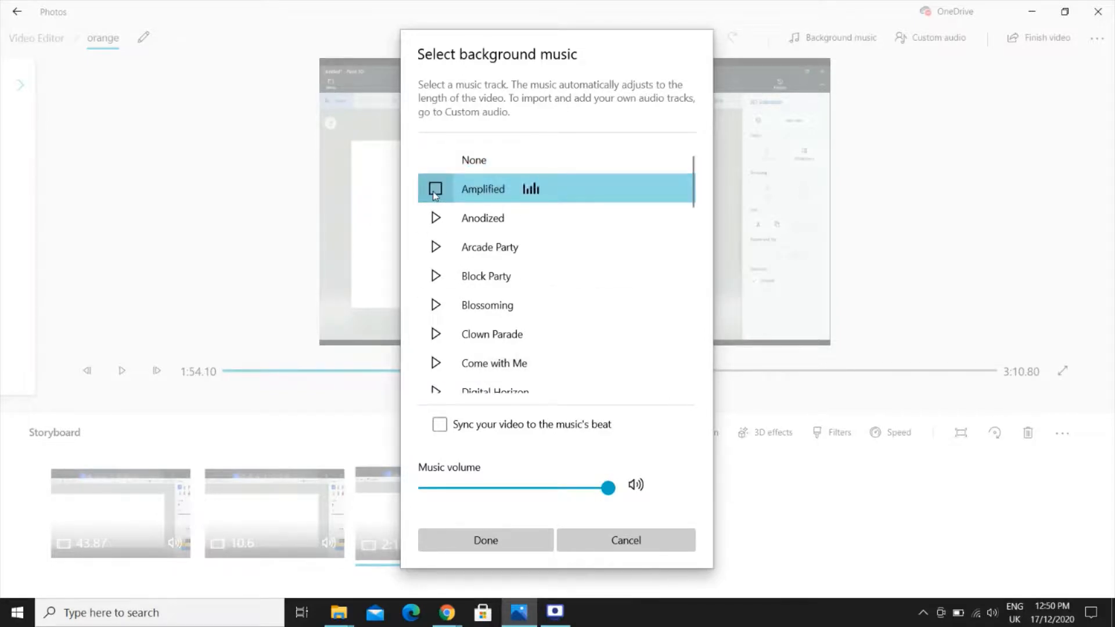
left_click(435, 190)
scroll(465, 353, "down", 5)
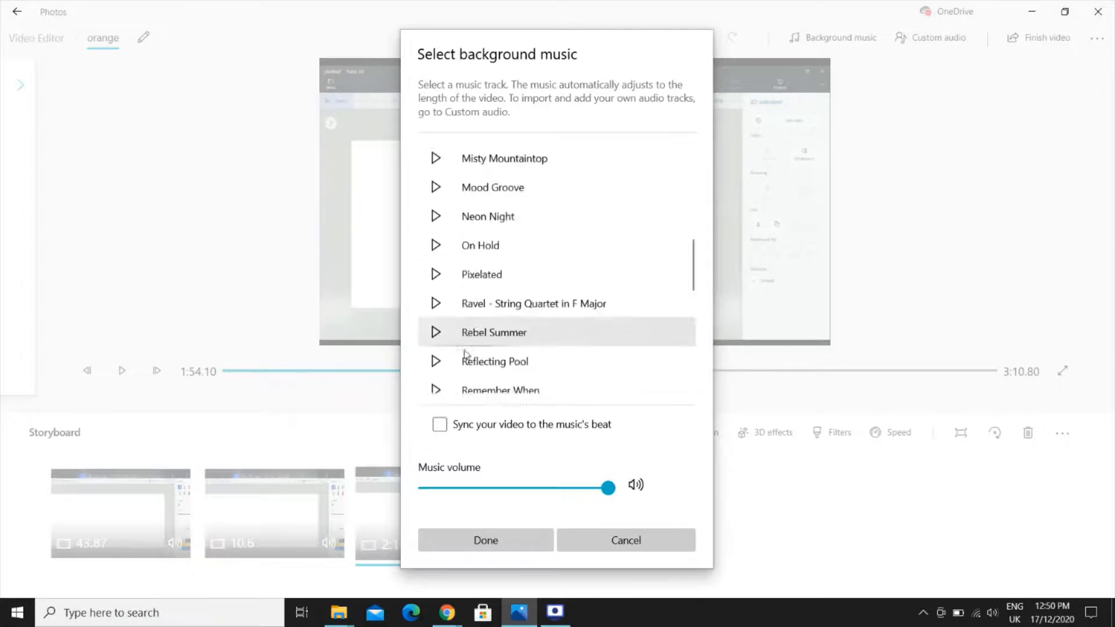
scroll(465, 352, "down", 10)
scroll(465, 351, "up", 20)
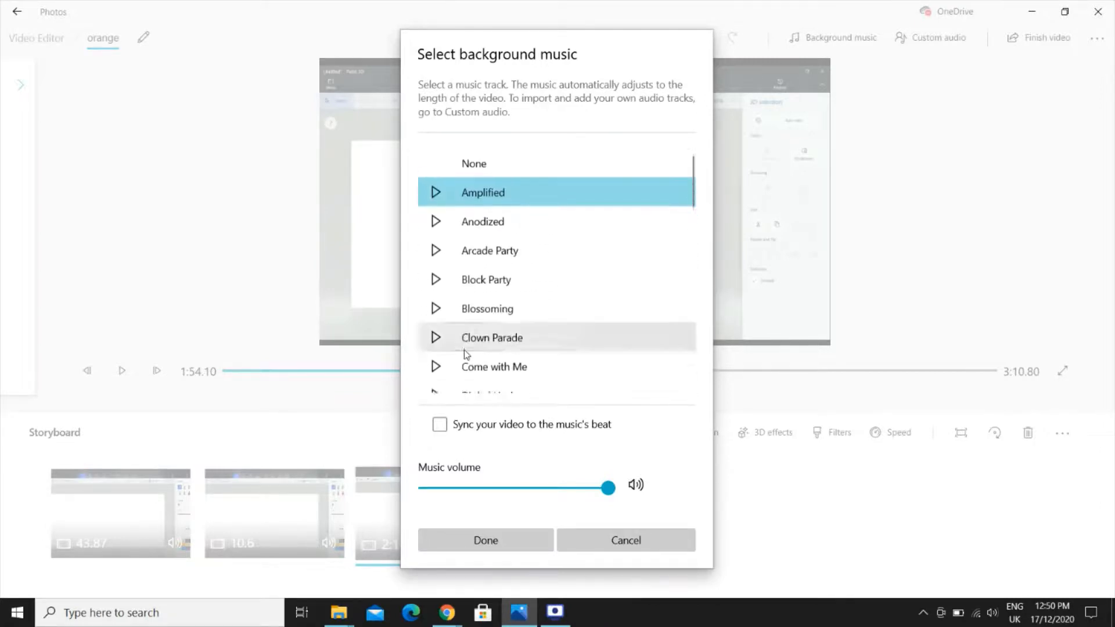
left_click(627, 541)
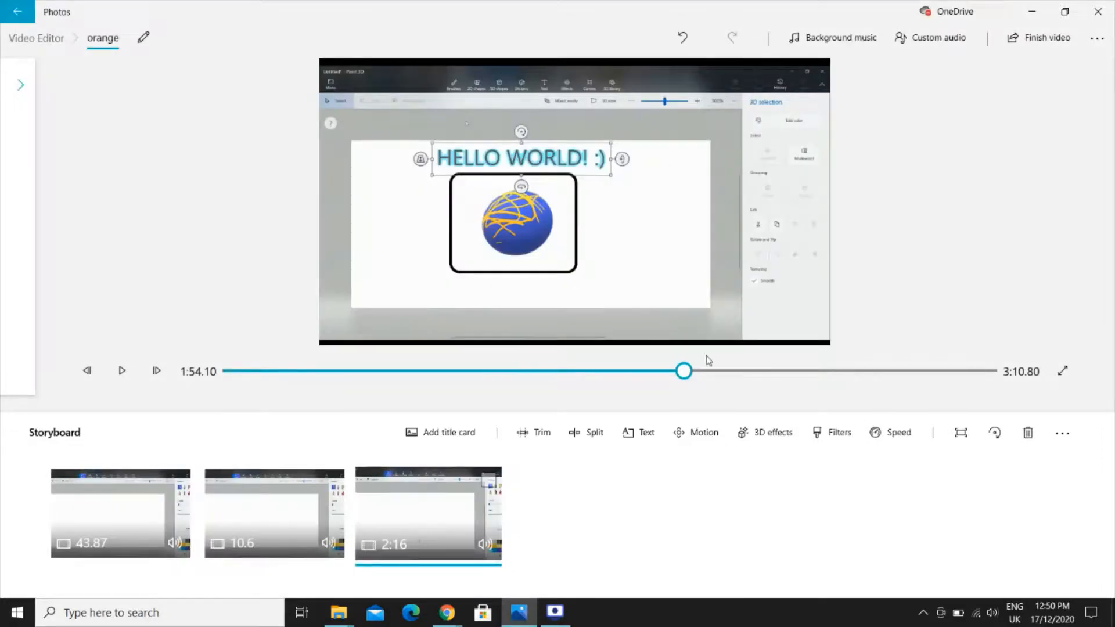
- Scrub the project forward and fine-position the playhead by single frames at 2:15.96
left_click_drag(684, 372, 722, 372)
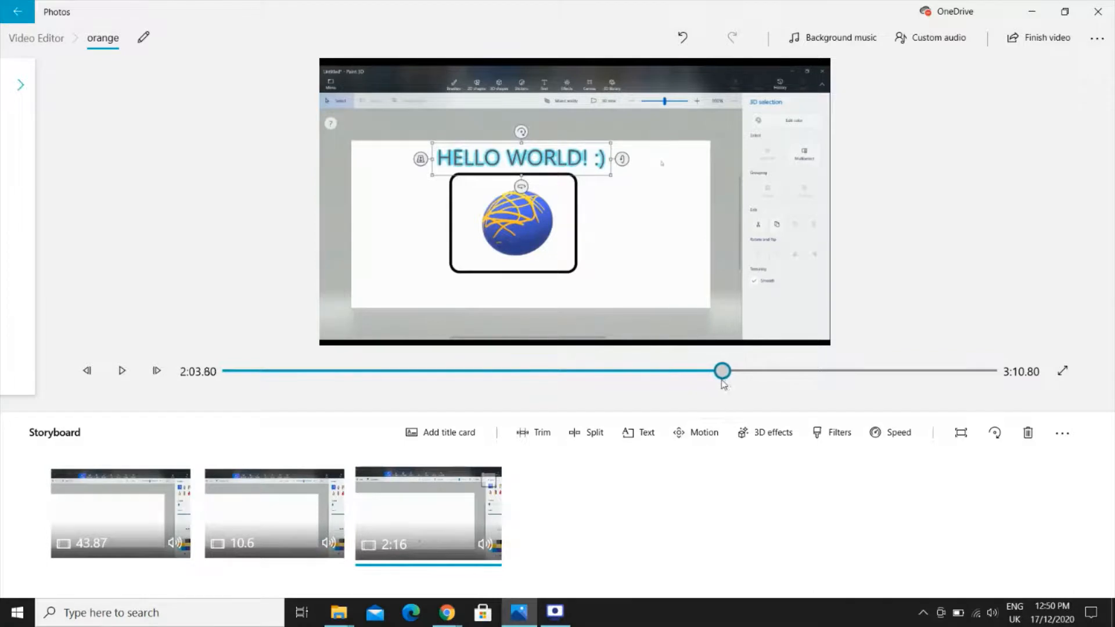
left_click(741, 385)
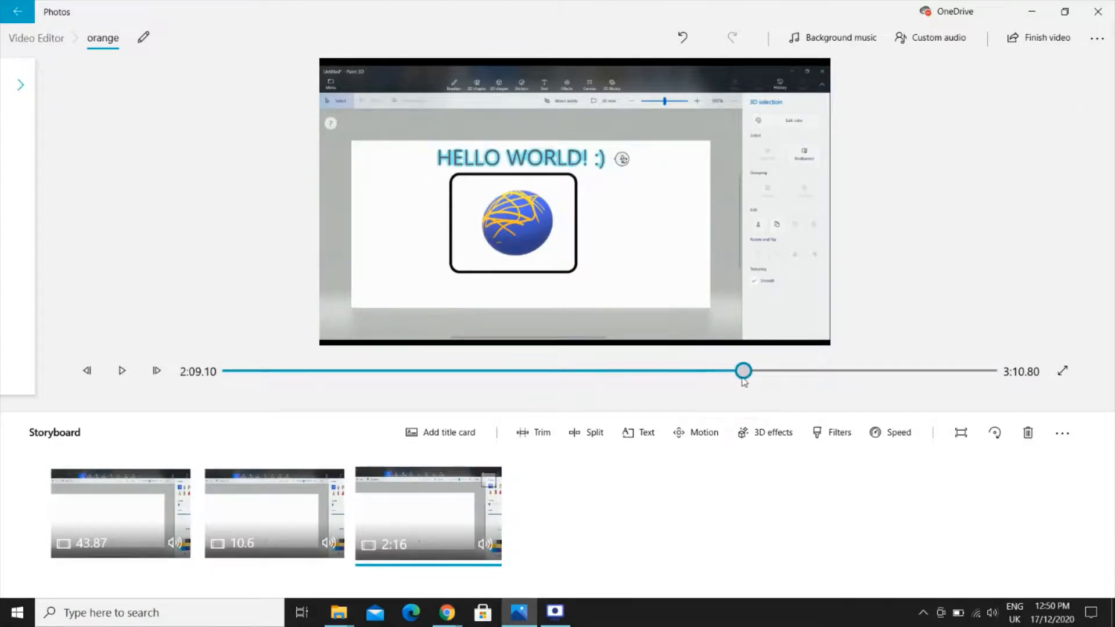
mouse_move(744, 379)
left_mouse_down()
mouse_move(799, 393)
mouse_move(760, 394)
left_mouse_up()
mouse_move(760, 394)
left_mouse_down()
mouse_move(744, 393)
mouse_move(755, 394)
left_mouse_up()
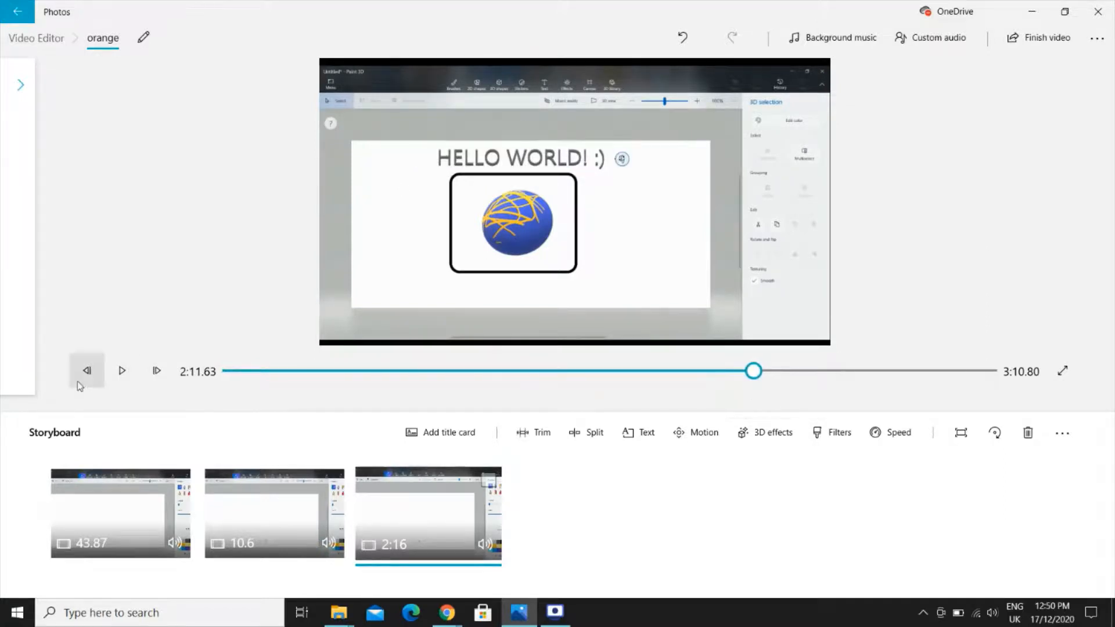
left_click(156, 376)
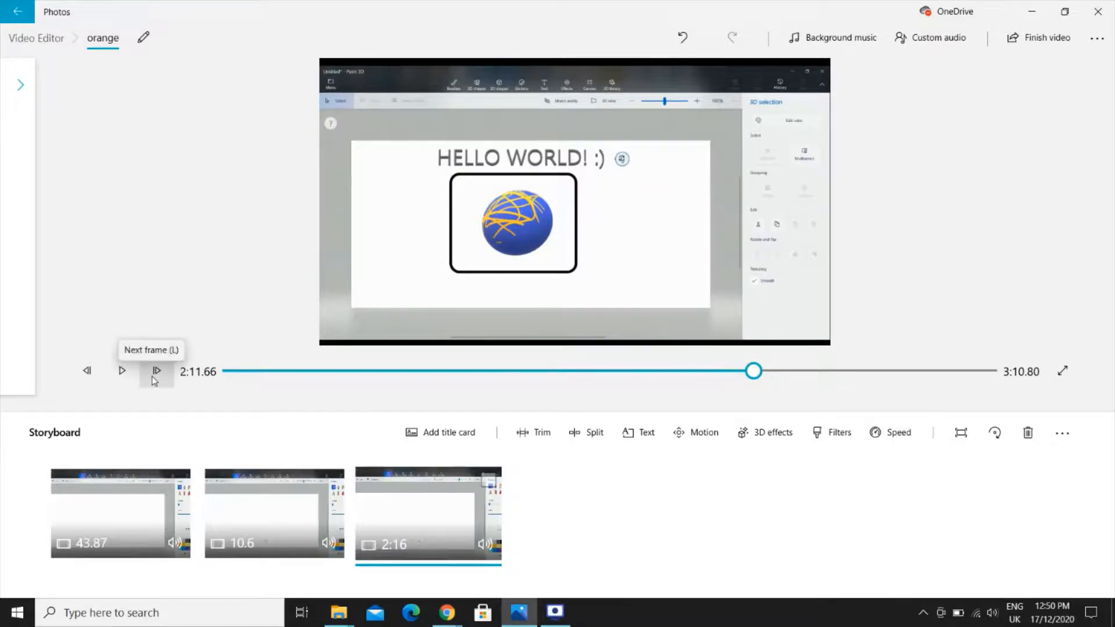
left_click(155, 379)
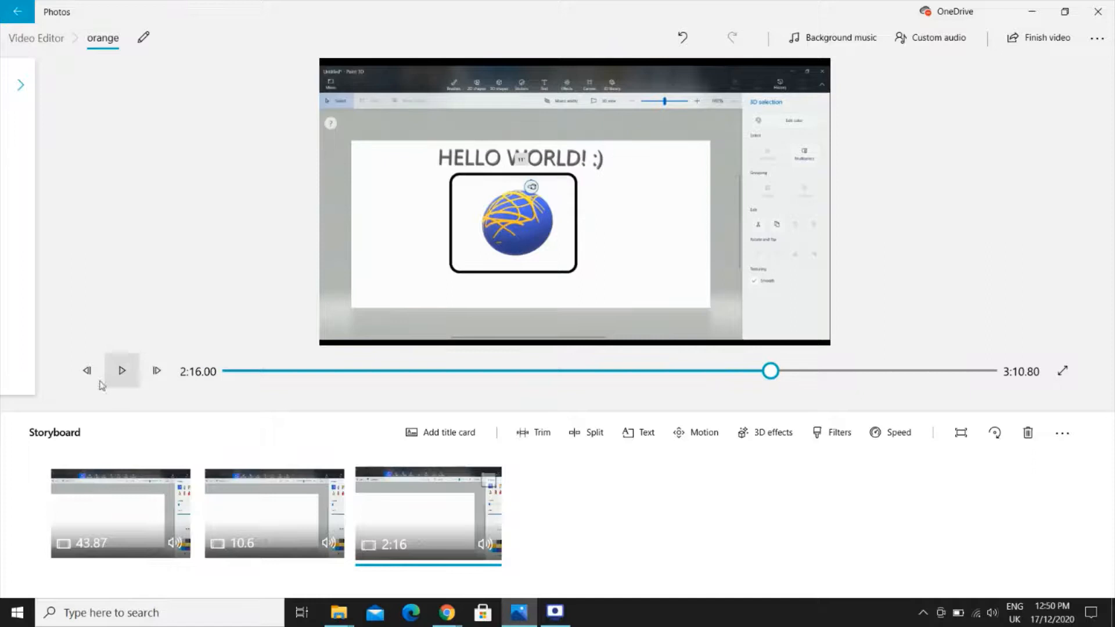
left_click(87, 382)
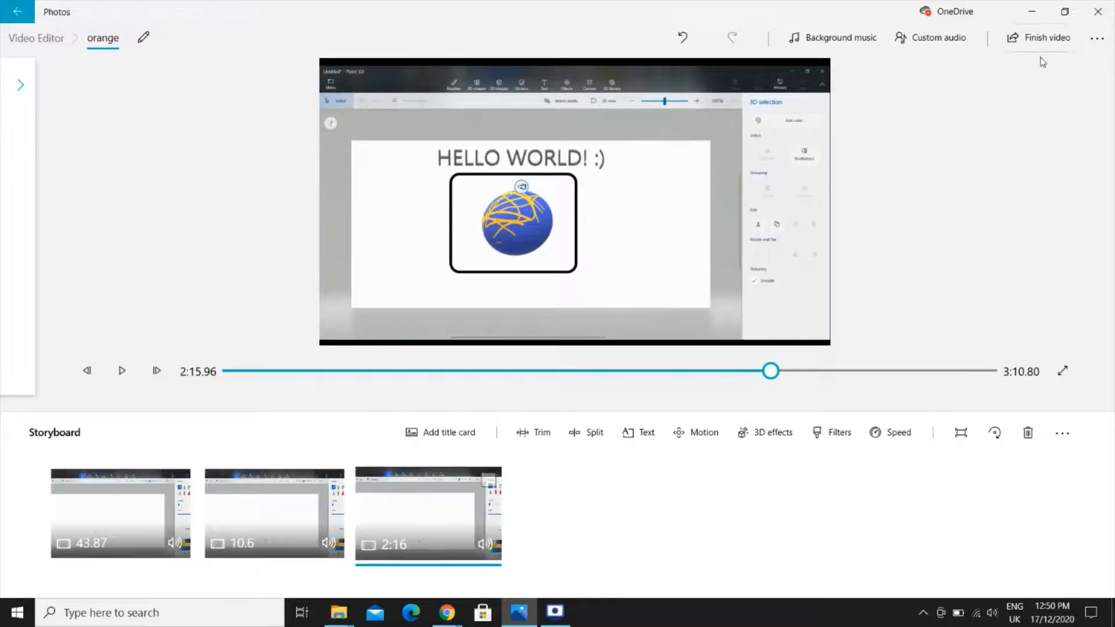
- Add the "Recording - Copy" file as custom audio and shift it earlier so it ends at 2:15.96
left_click(937, 41)
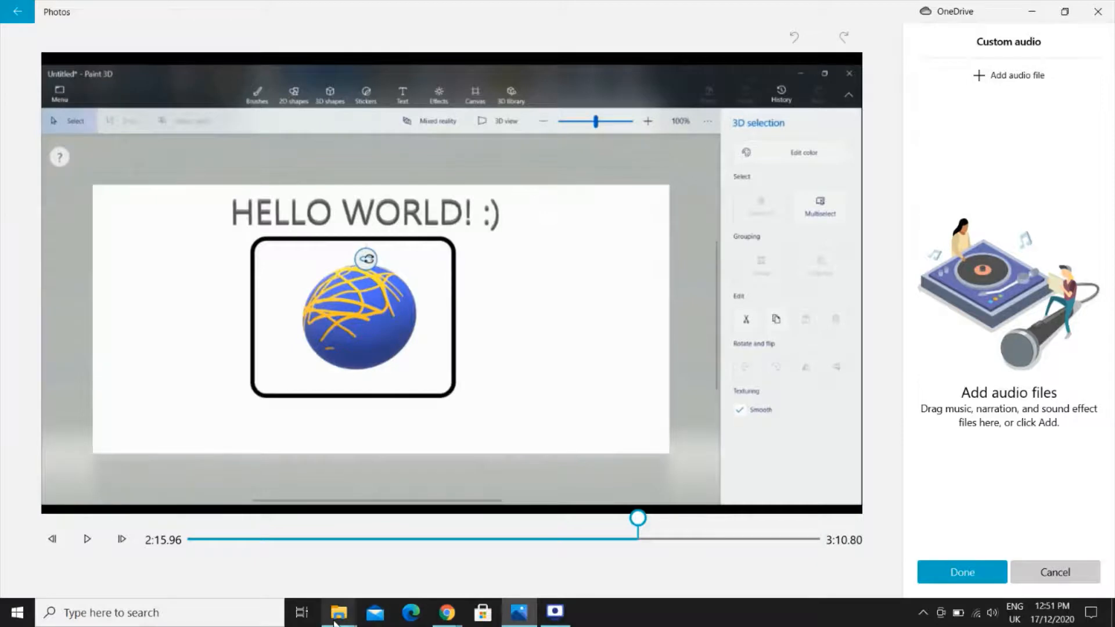
mouse_move(335, 623)
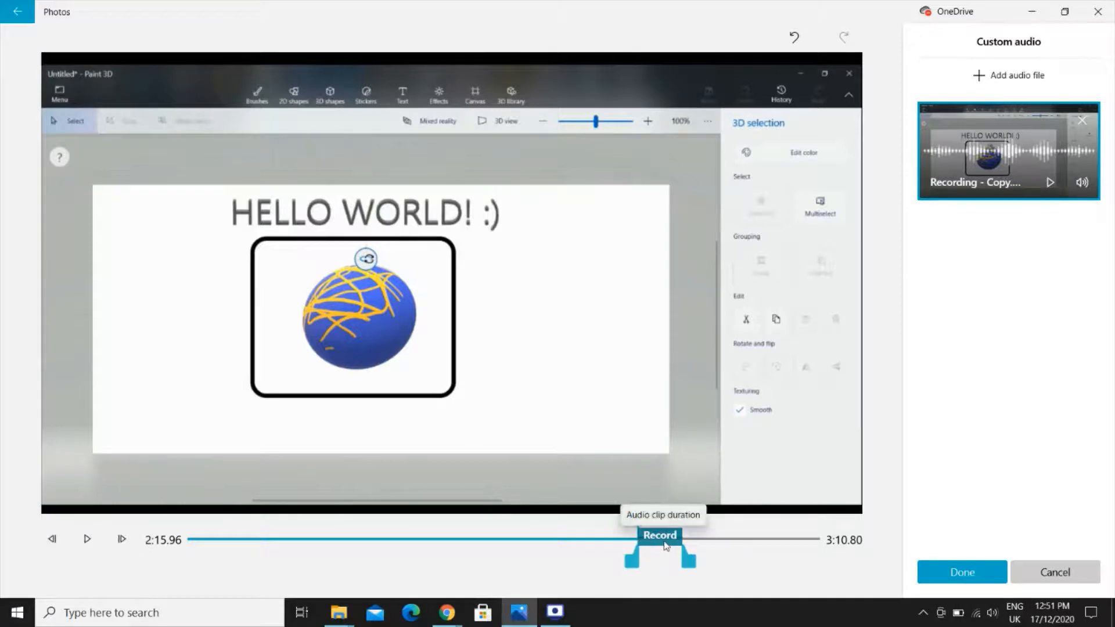
left_click_drag(666, 546, 648, 549)
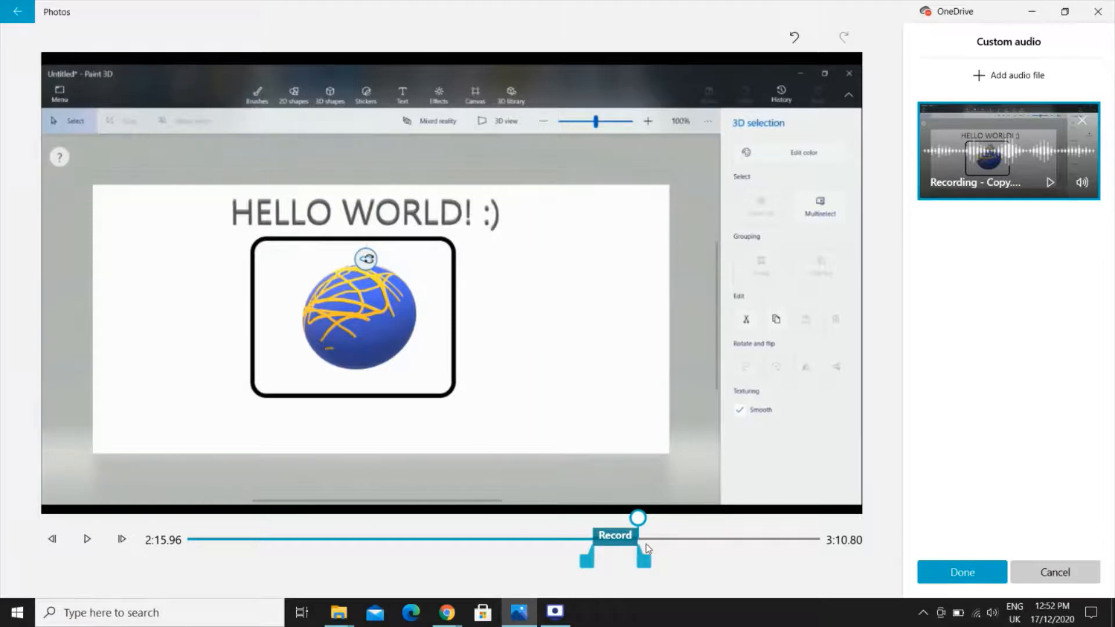
- Play the video after the recording's end and from its beginning to check where the audio is heard
left_click(88, 540)
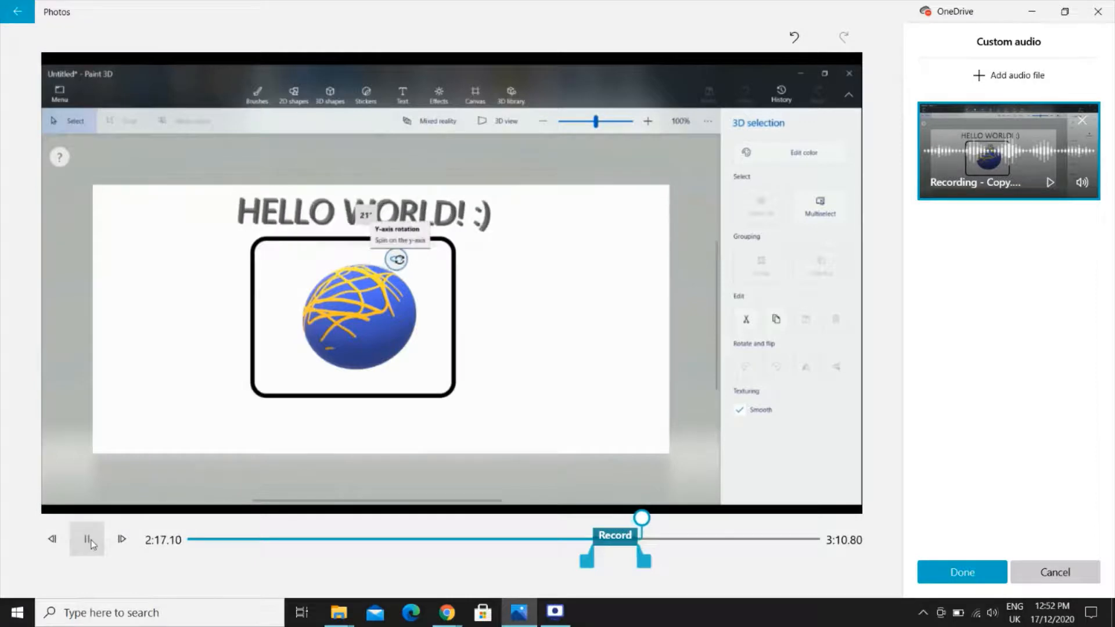
left_click(88, 540)
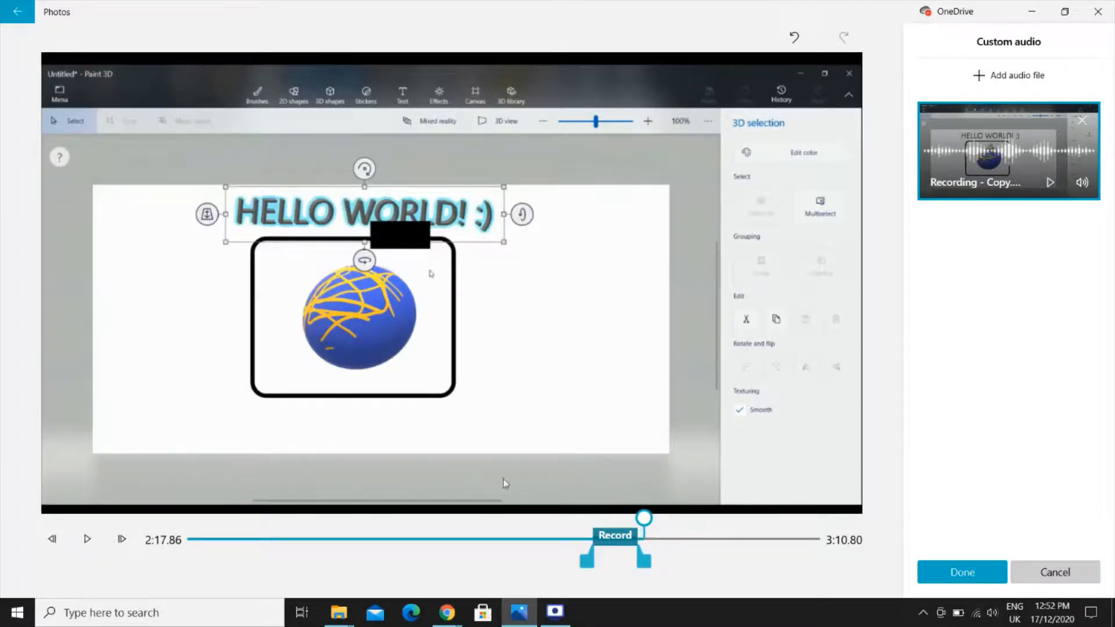
left_click_drag(644, 516, 595, 524)
left_click(86, 539)
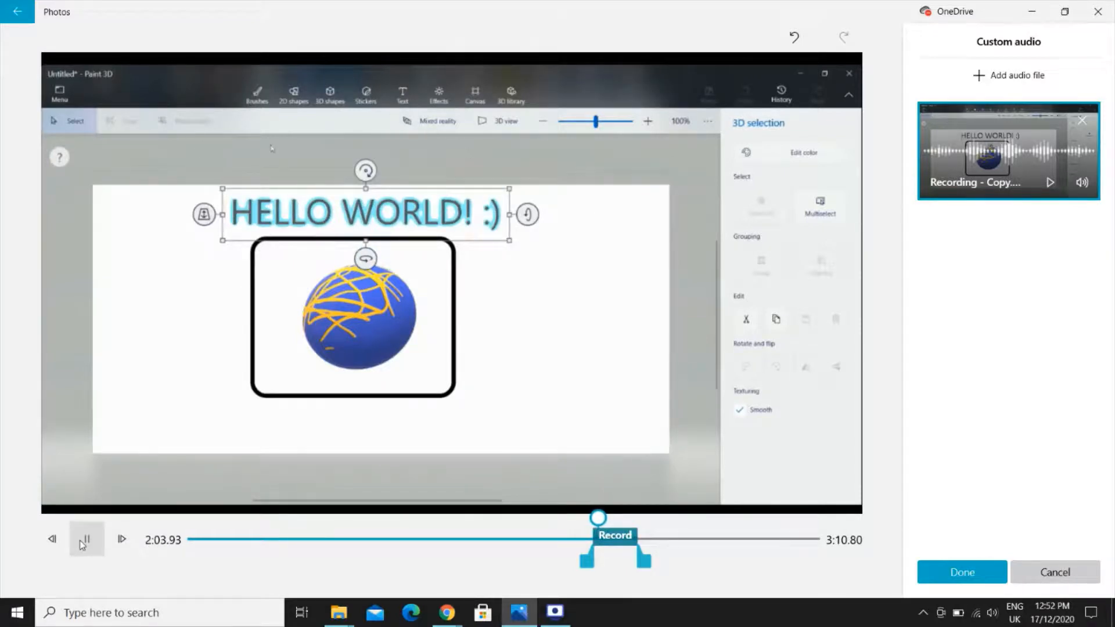
left_click(84, 542)
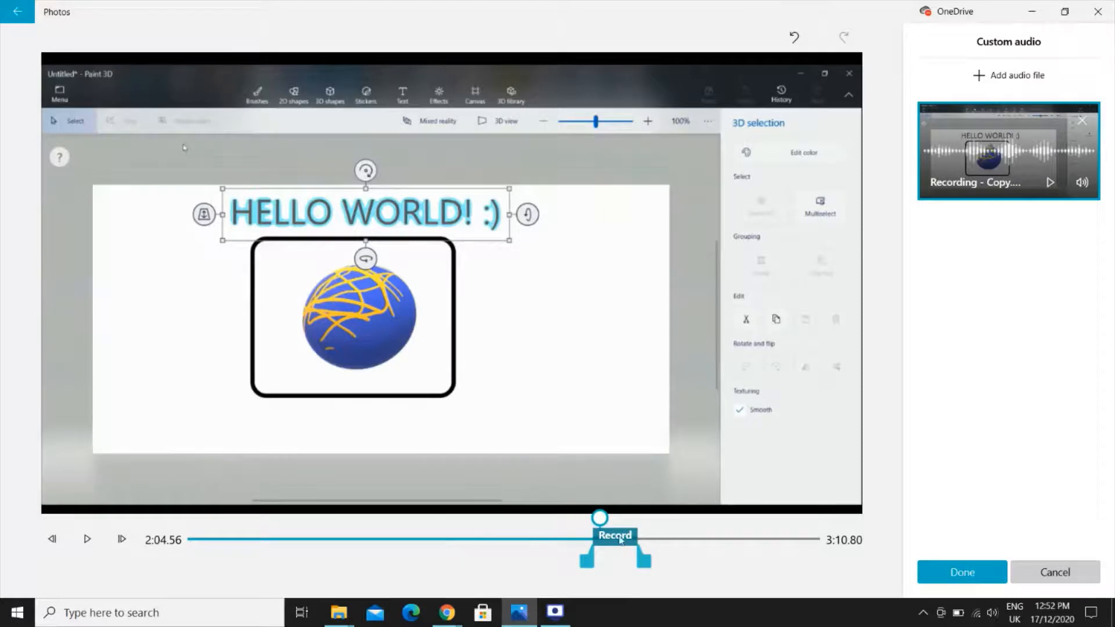
left_click_drag(603, 517, 594, 517)
left_click(87, 539)
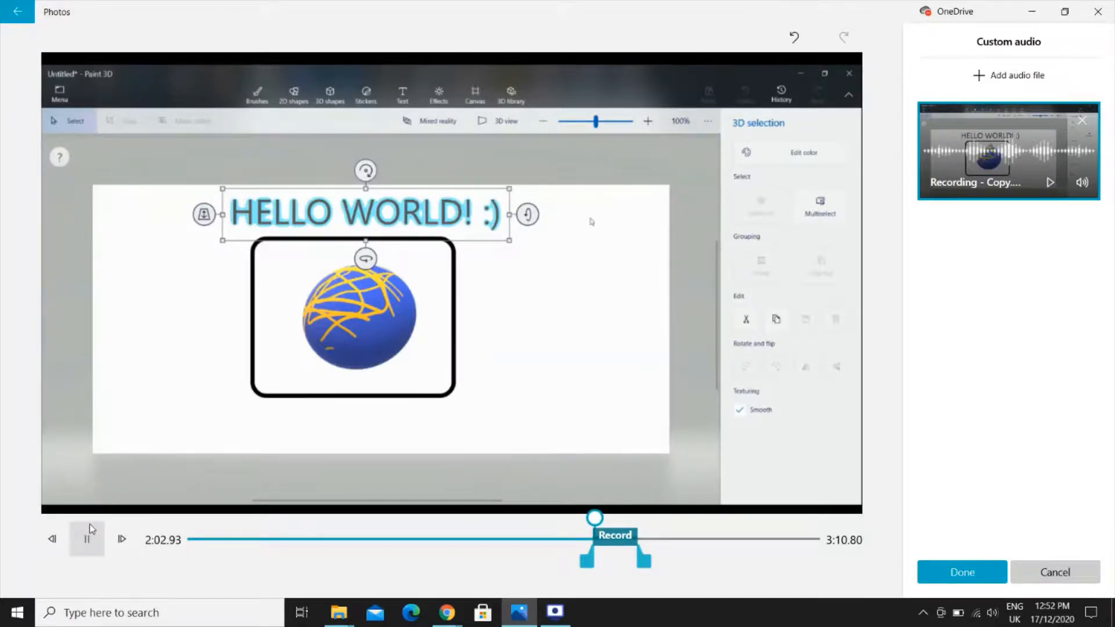
left_click(87, 539)
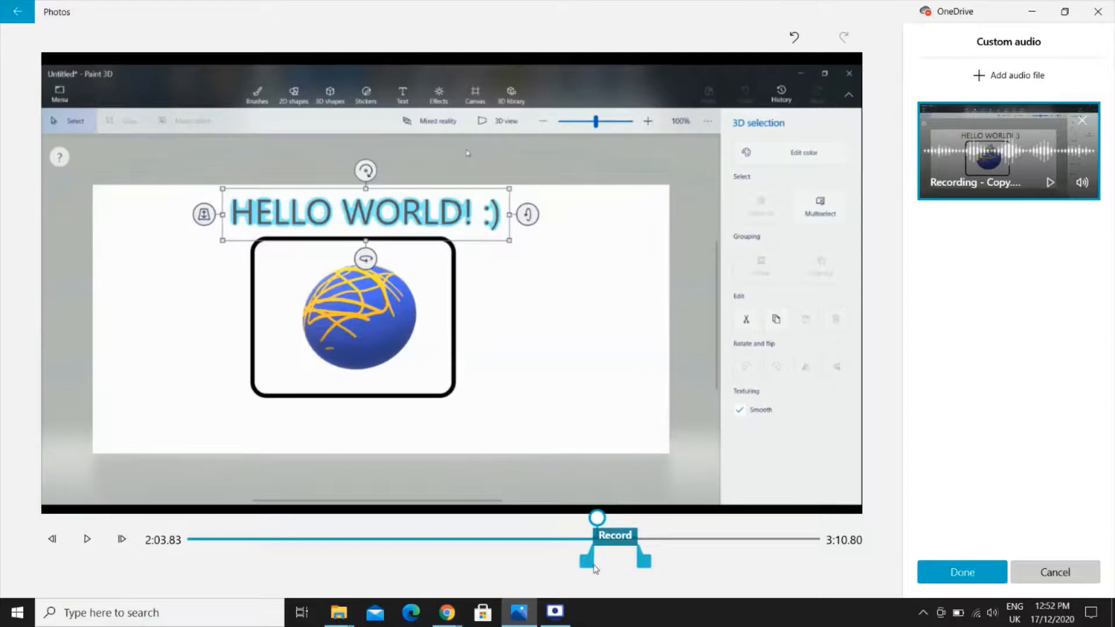
- Trim the recording's start to 2:03.83 and preview parts of the shortened audio clip
left_click_drag(589, 565, 593, 567)
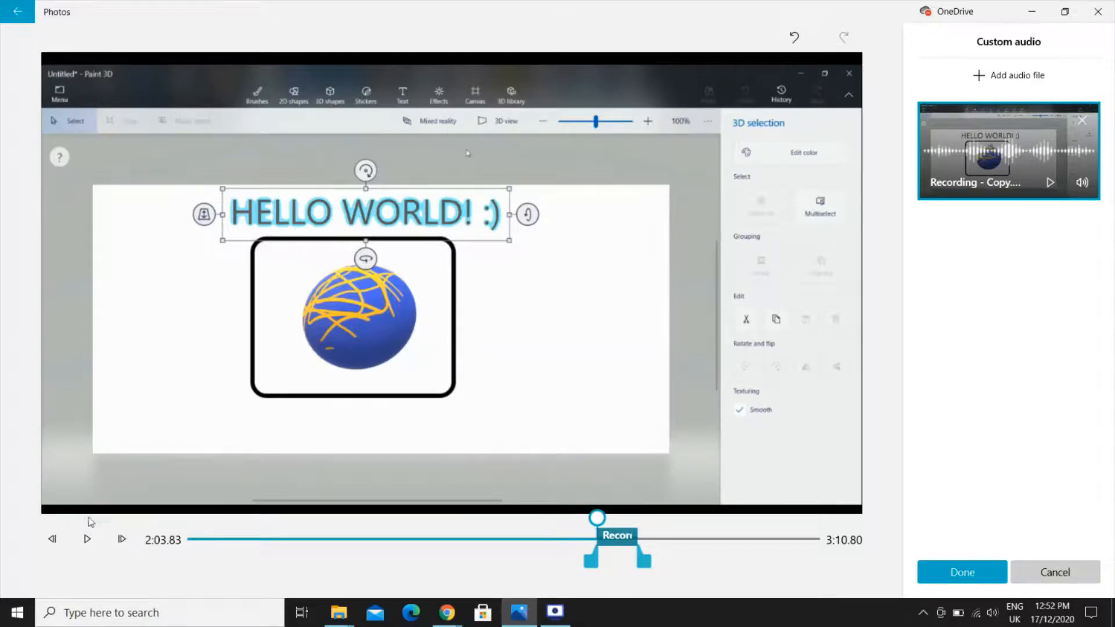
left_click(87, 539)
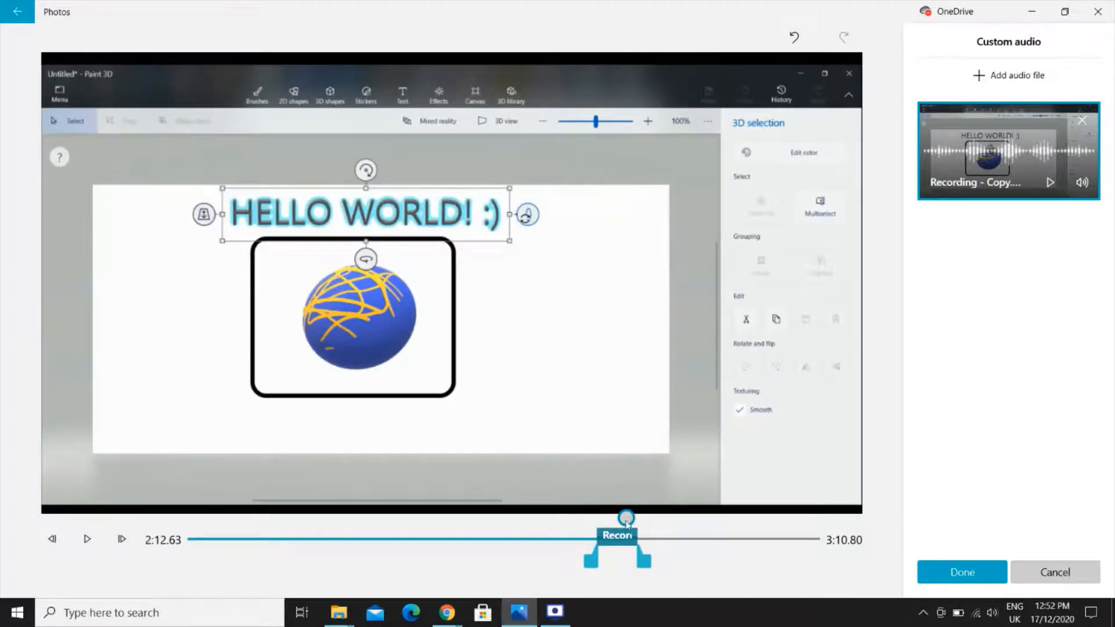
mouse_move(629, 522)
left_mouse_down()
mouse_move(599, 526)
mouse_move(619, 525)
left_mouse_up()
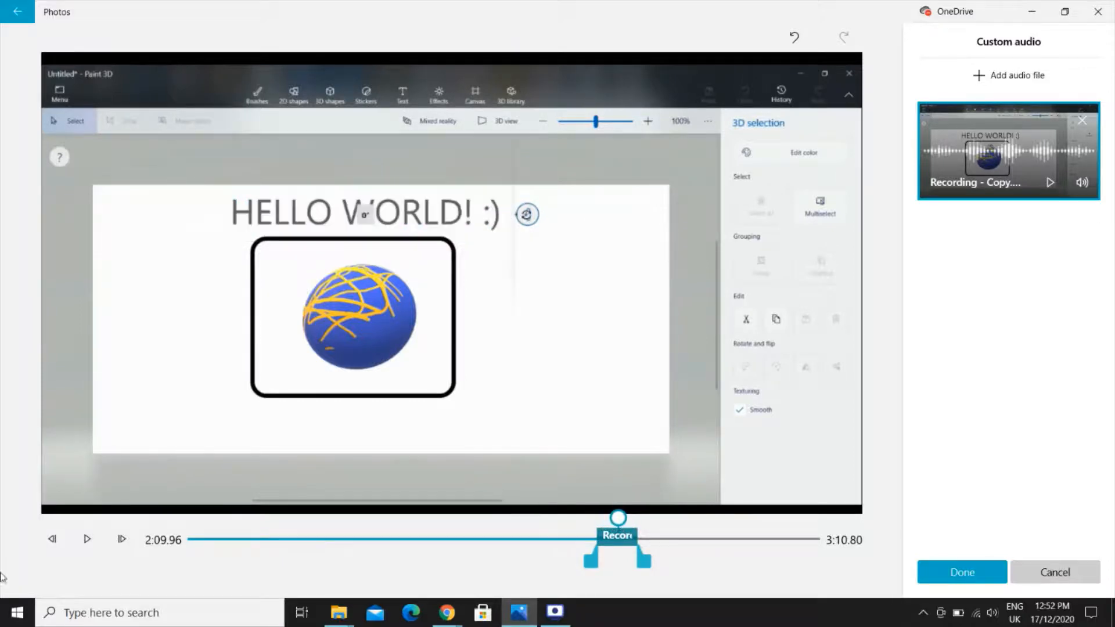
left_click(89, 539)
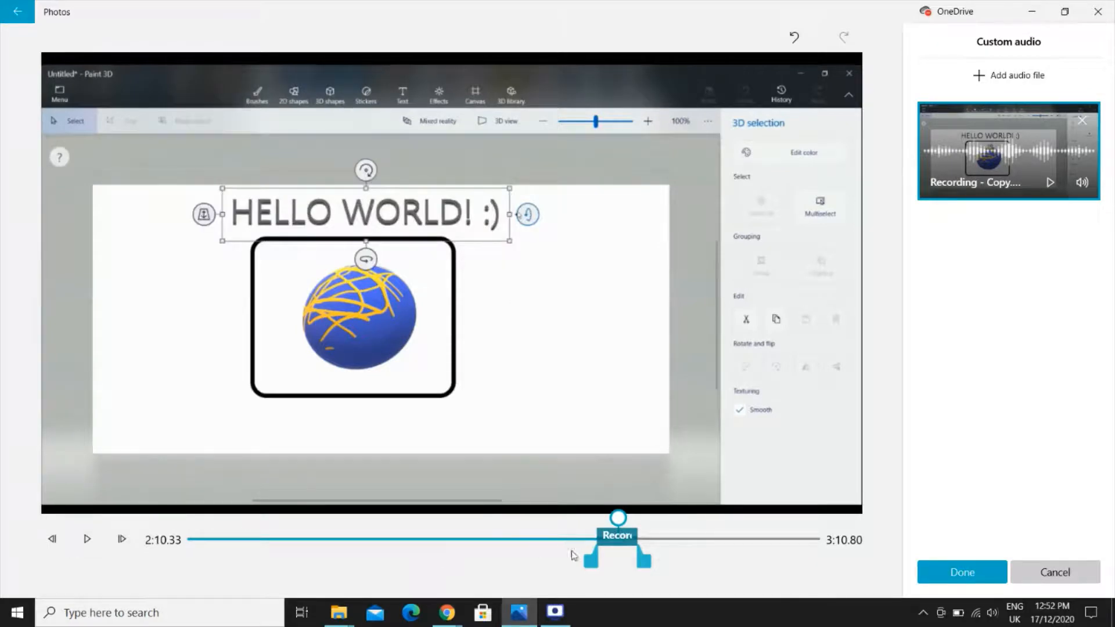
- Trim the recording's end to 2:10.33 and play the video across the new end point
left_click_drag(646, 563, 639, 565)
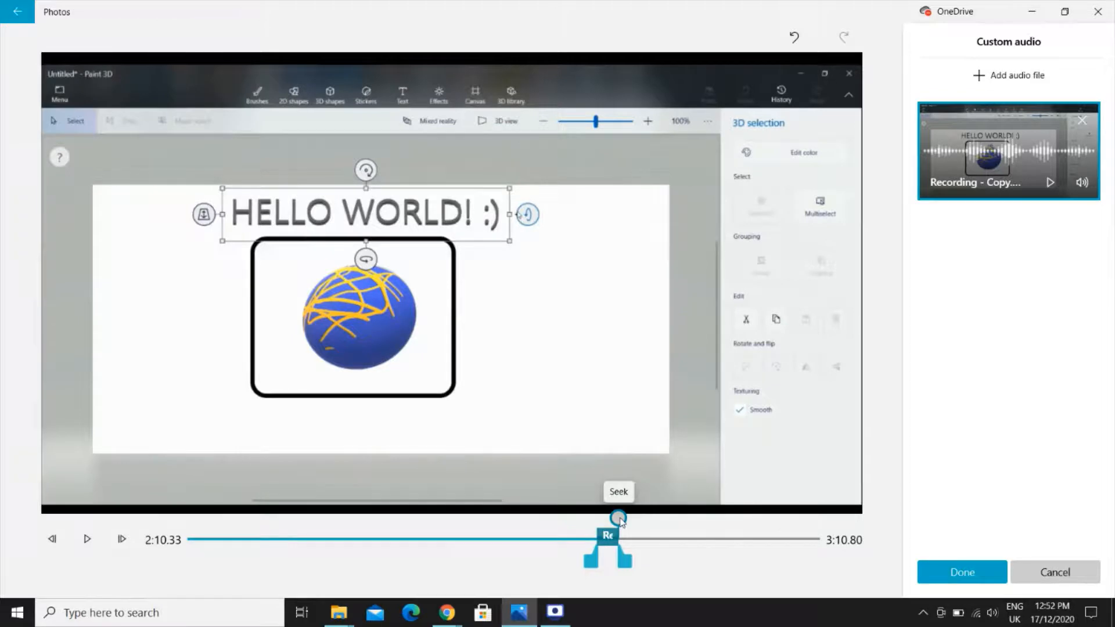
left_click_drag(621, 521, 591, 522)
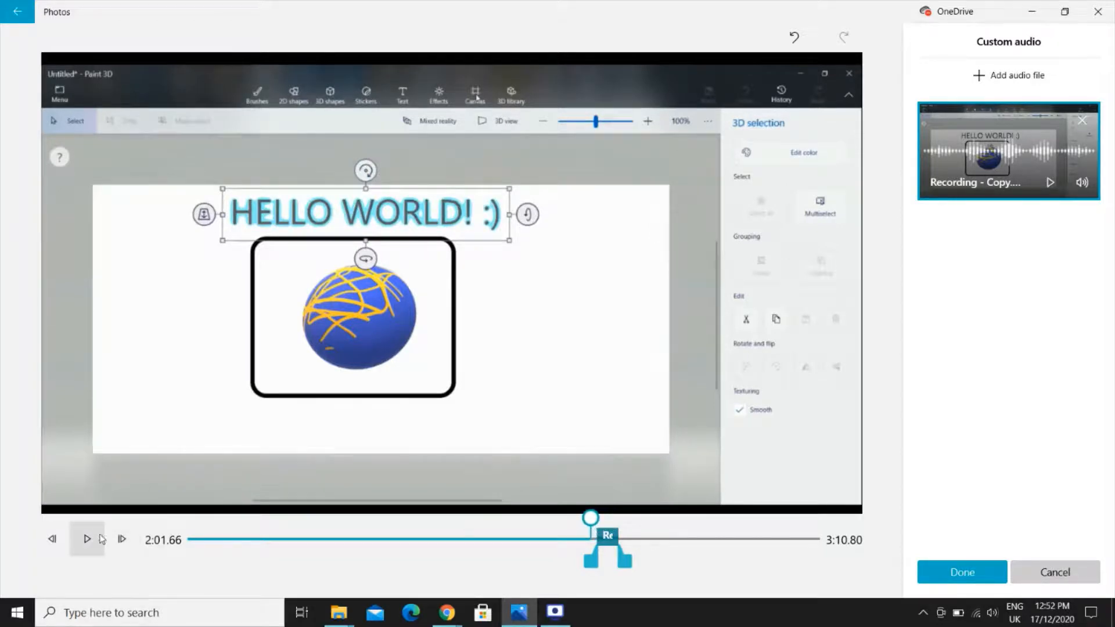
left_click_drag(592, 521, 617, 529)
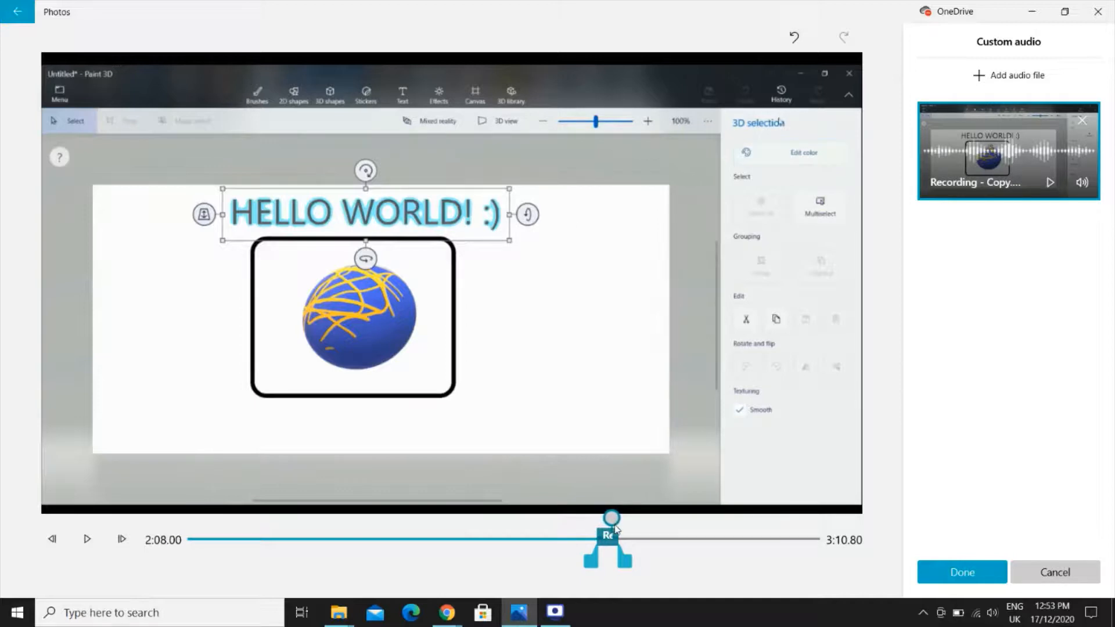
left_click(87, 555)
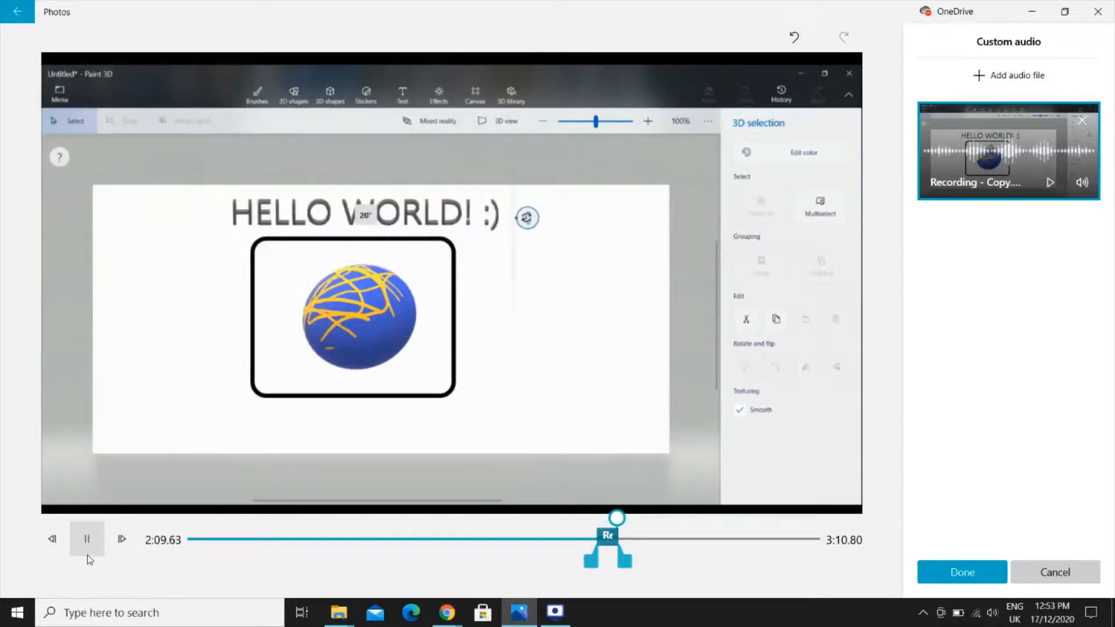
left_click(88, 551)
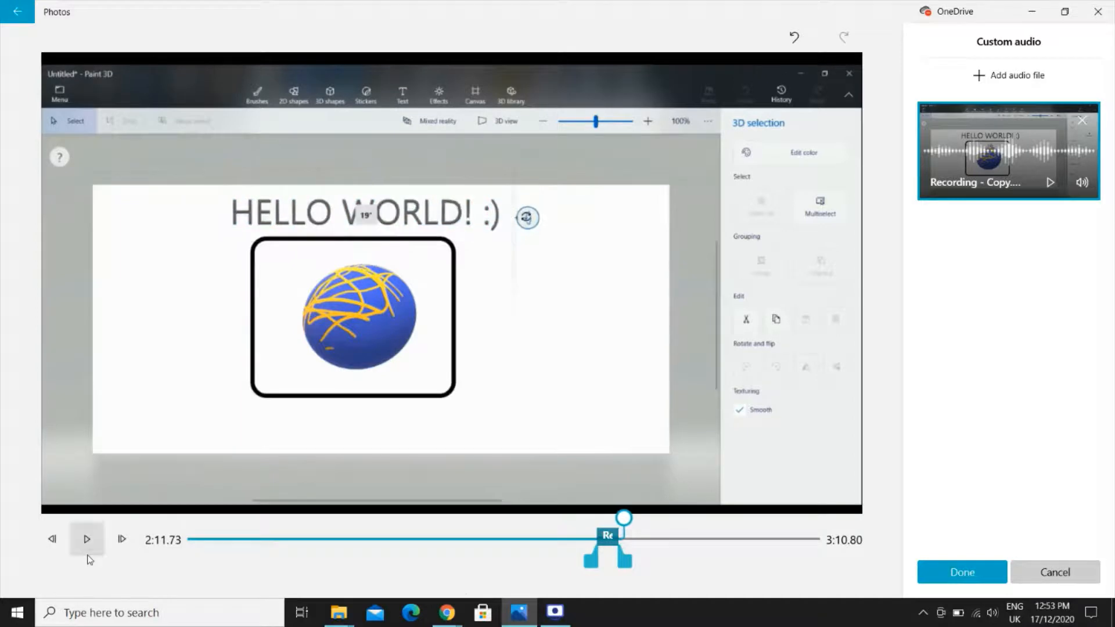
- Extend the recording's end slightly, play the video near the new end point, and pull the end back a little
left_click_drag(625, 566, 631, 566)
left_click_drag(624, 517, 618, 517)
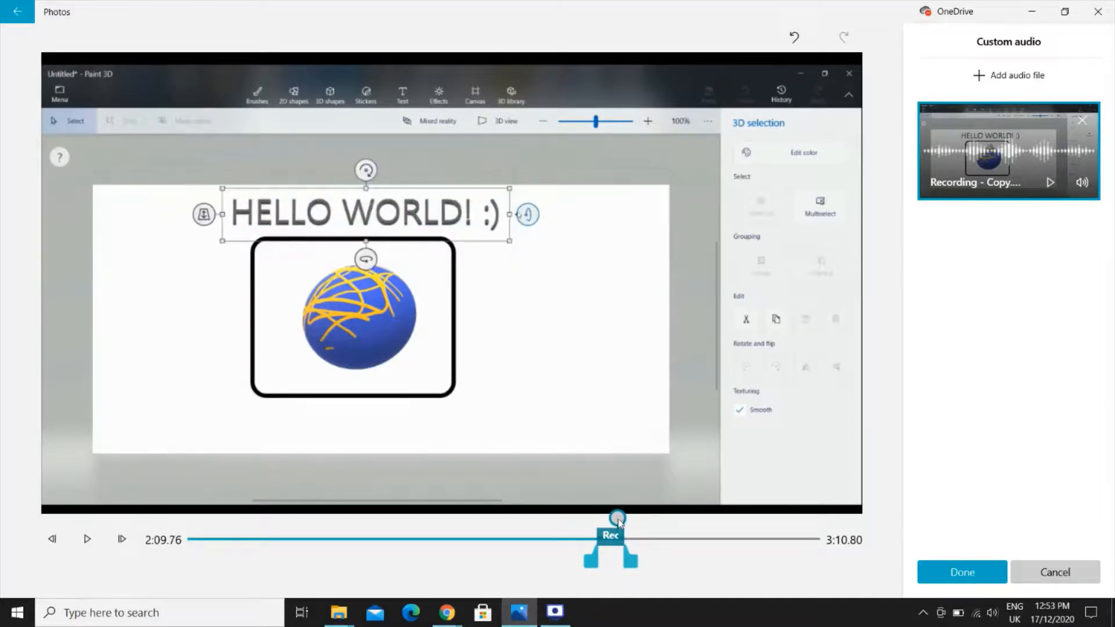
left_click(87, 541)
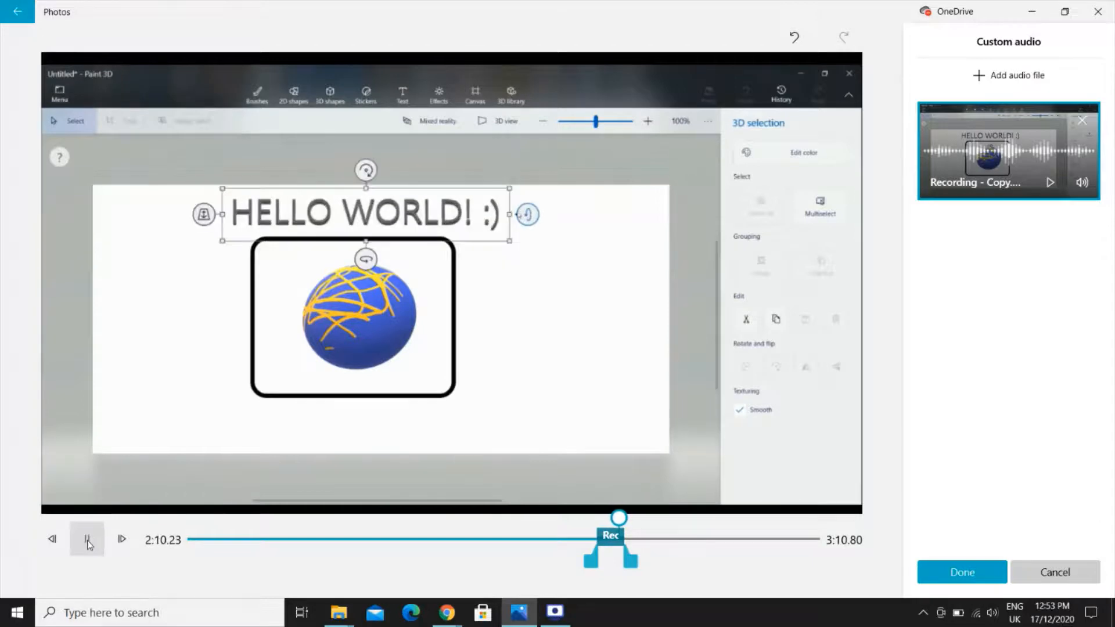
left_click(87, 540)
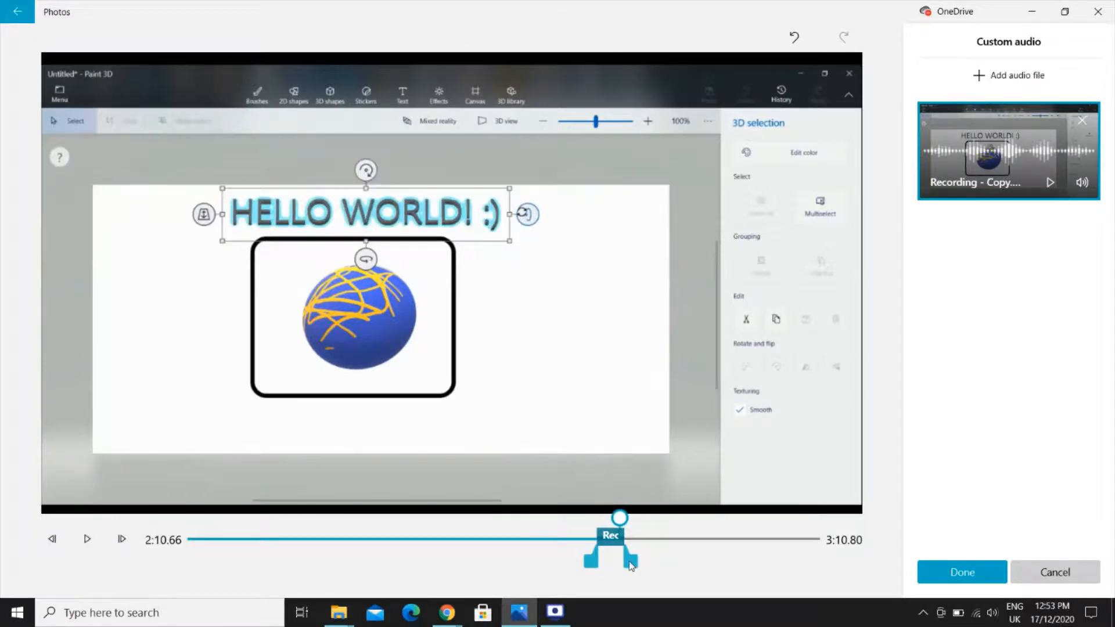
left_click_drag(631, 567, 627, 566)
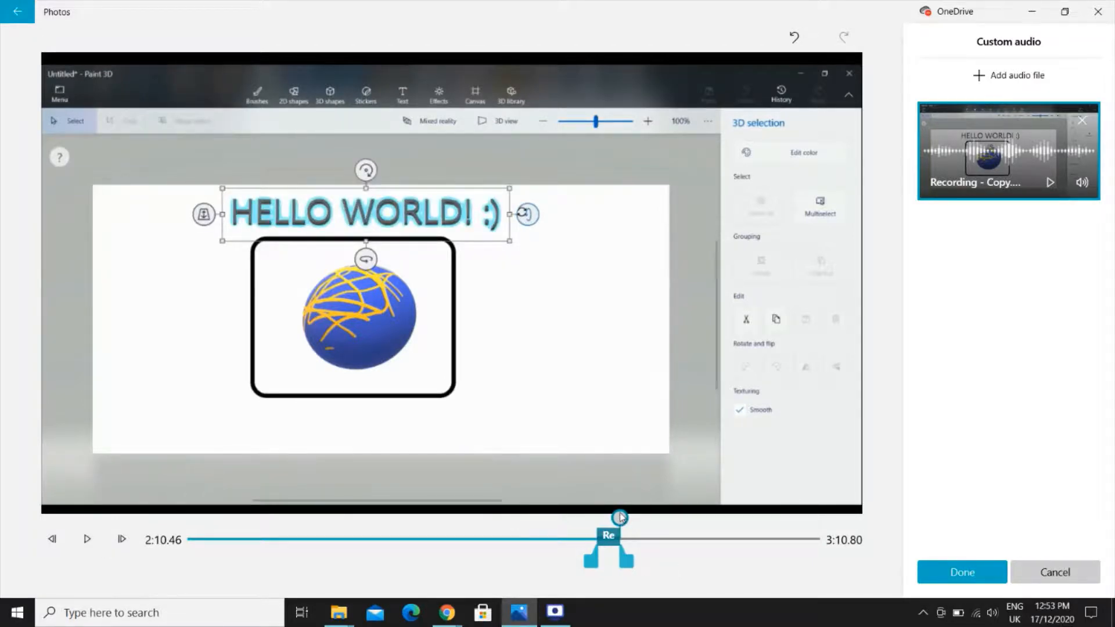
- Shift the trimmed recording later along the timeline and play the video through the new audio position
mouse_move(621, 518)
left_mouse_down()
mouse_move(606, 518)
mouse_move(641, 518)
mouse_move(636, 532)
left_mouse_up()
left_click(87, 540)
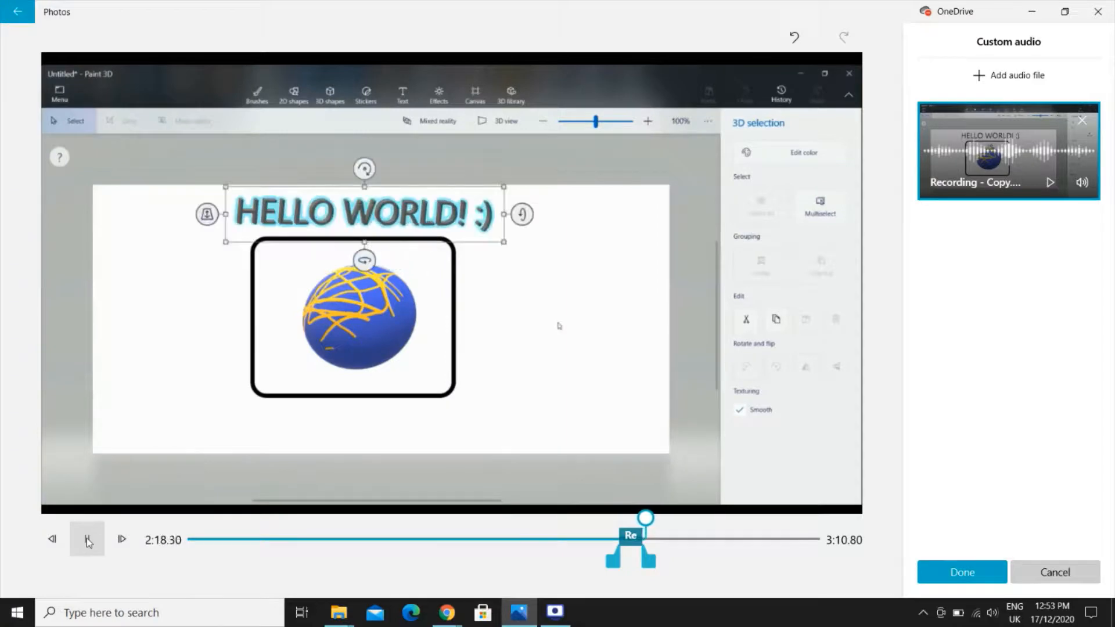
left_click(87, 540)
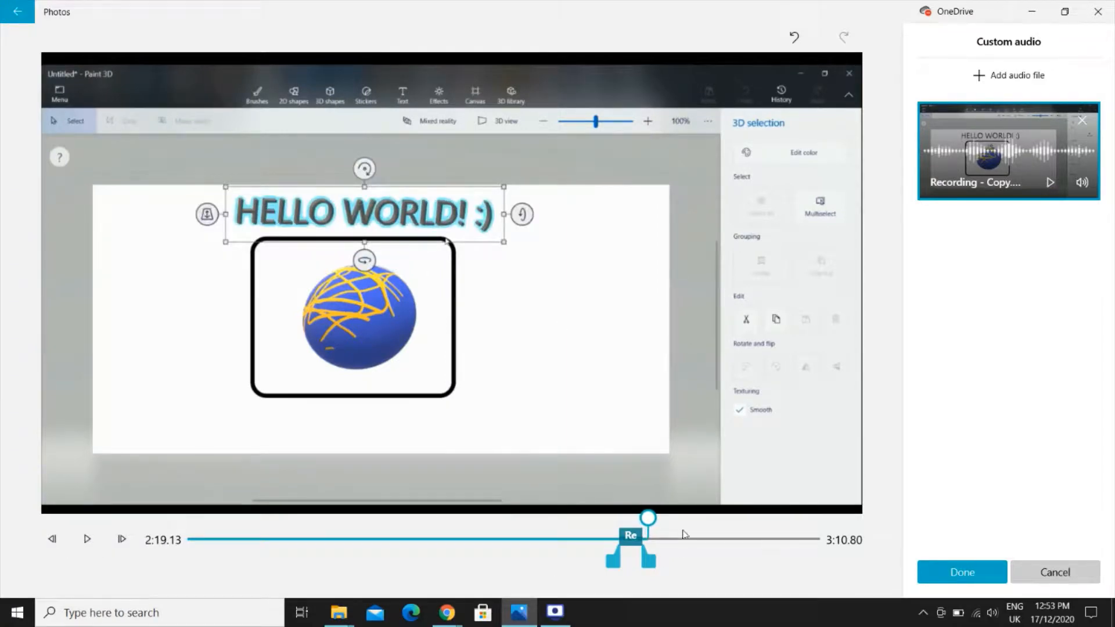
left_click_drag(647, 517, 632, 517)
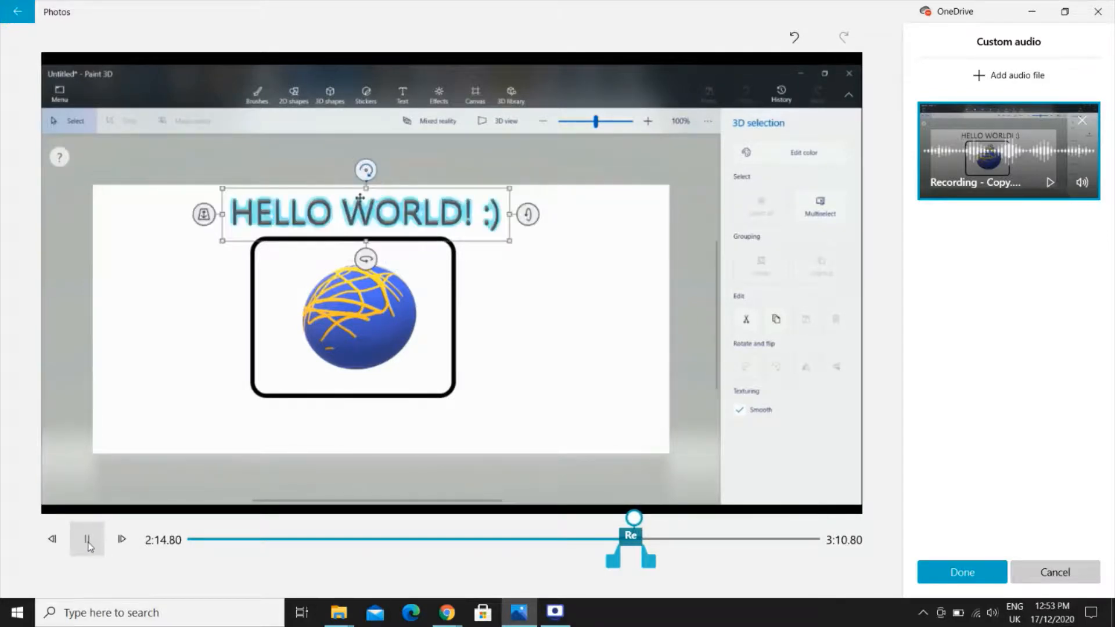
left_click(88, 545)
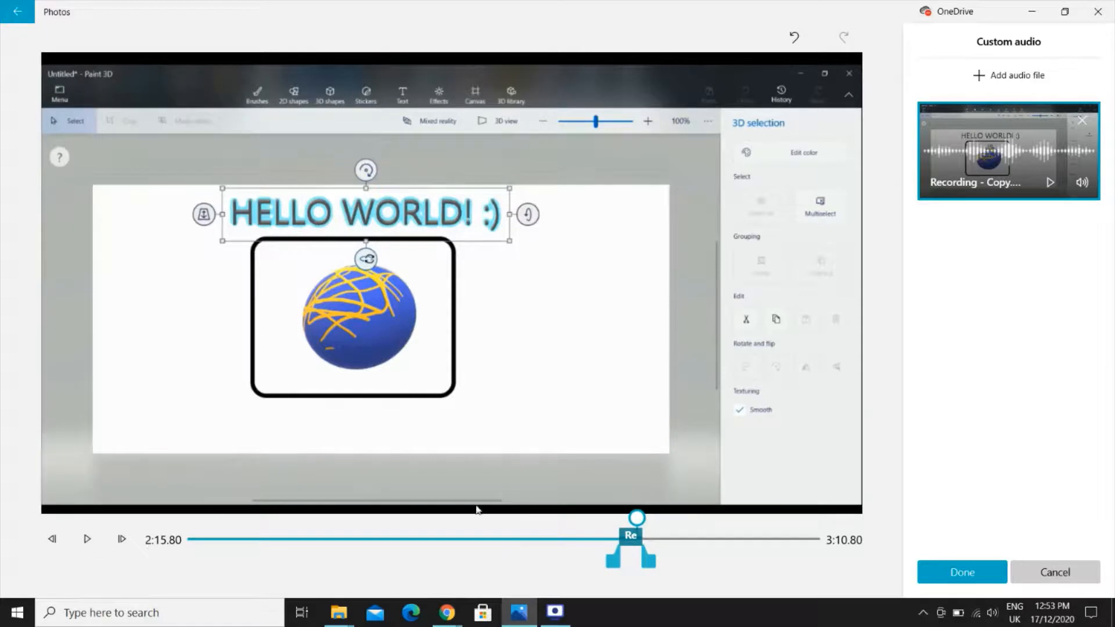
- Shift the recording slightly earlier, play the video past its end, and apply the custom audio
left_click_drag(629, 540, 629, 541)
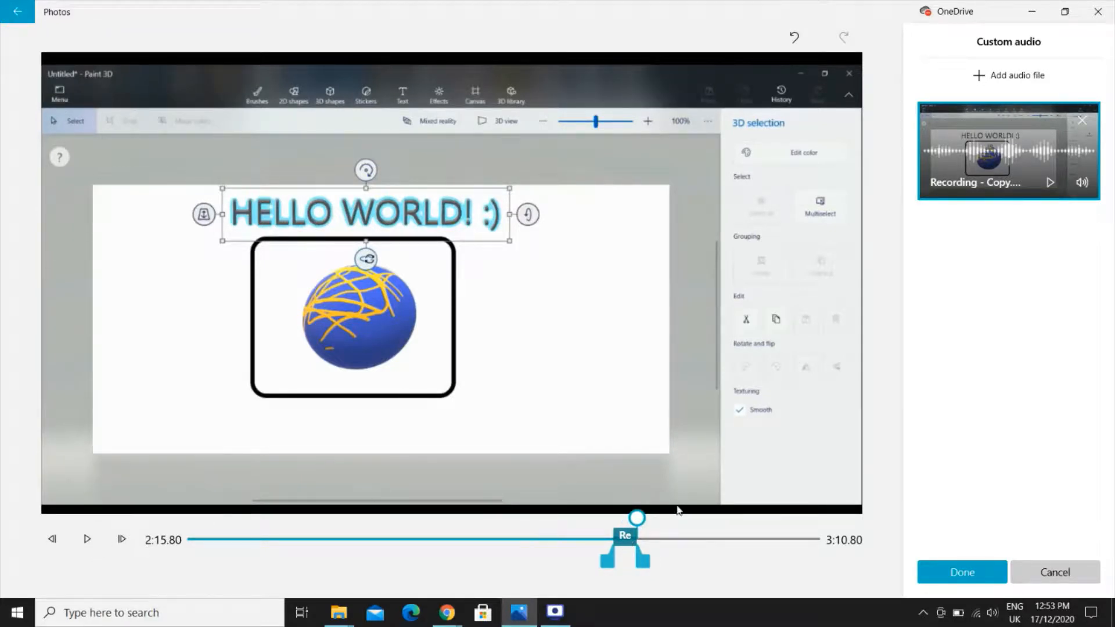
left_click(635, 523)
left_click_drag(636, 523, 632, 519)
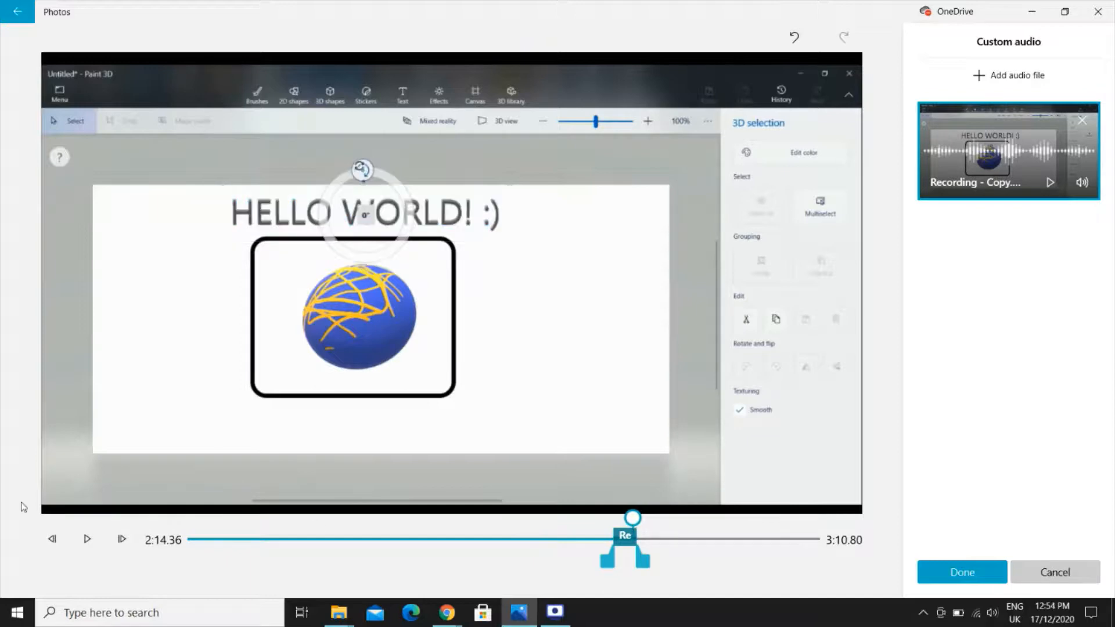
left_click(88, 539)
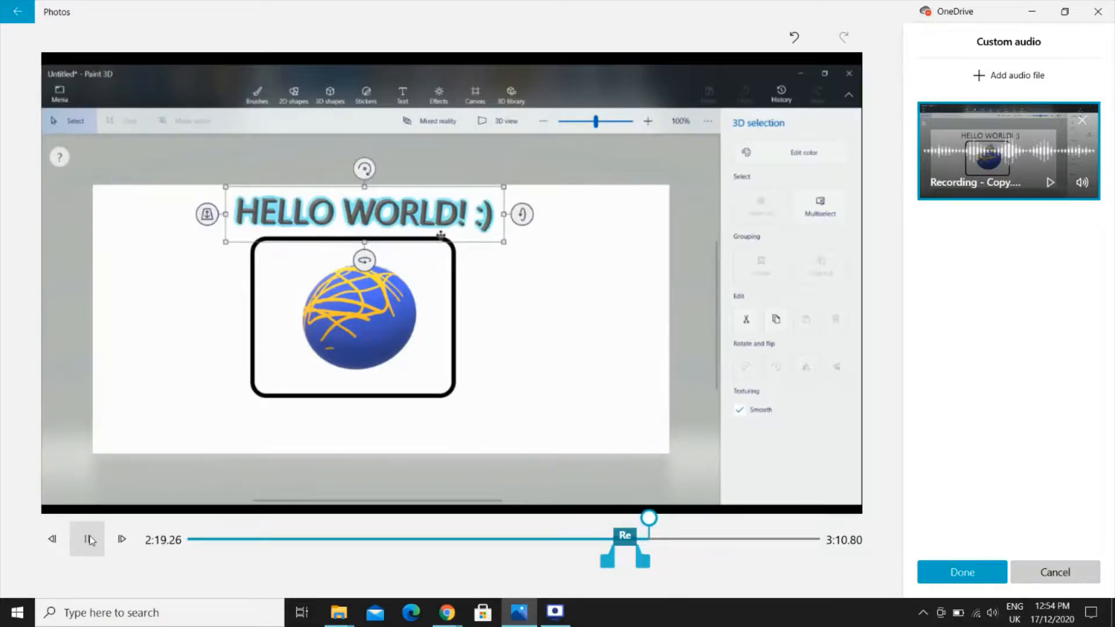
left_click(89, 539)
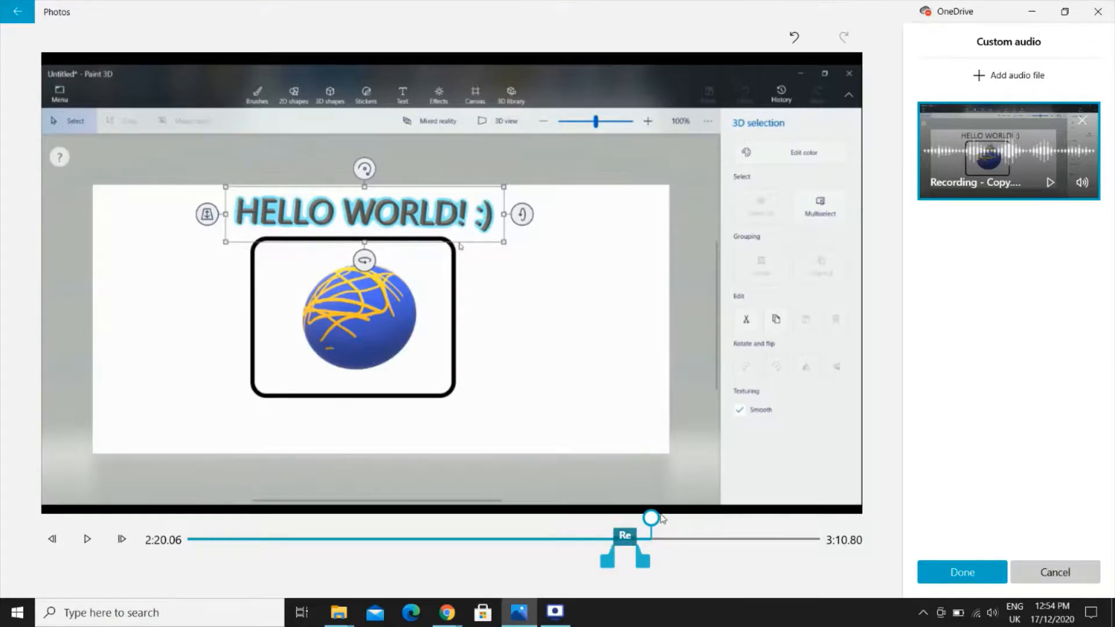
mouse_move(663, 518)
left_mouse_down()
mouse_move(786, 518)
mouse_move(672, 517)
left_mouse_up()
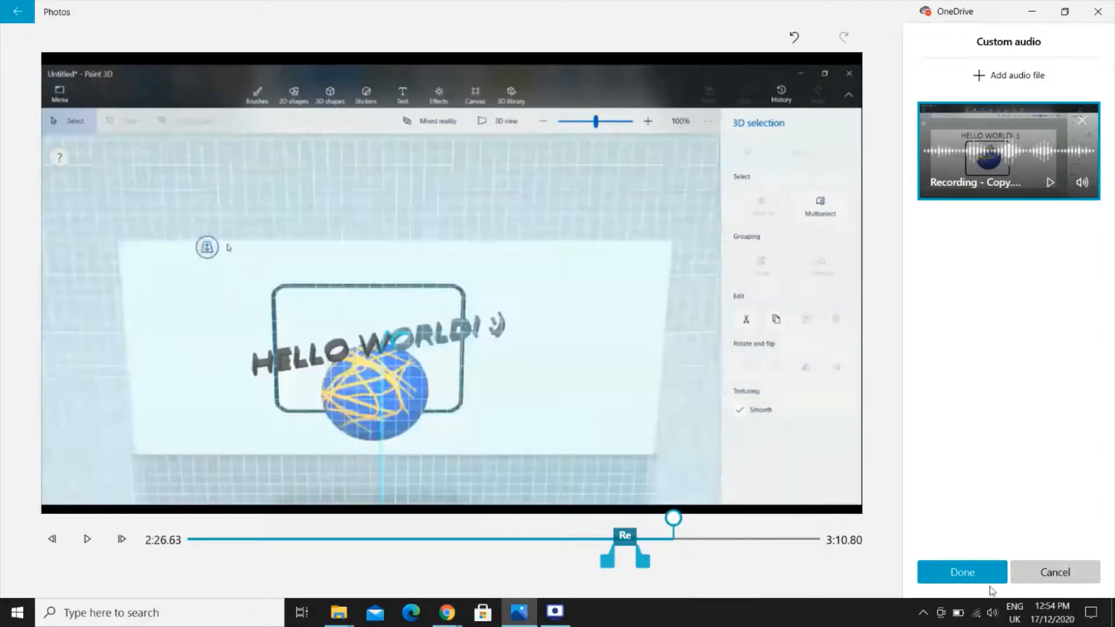
left_click(985, 581)
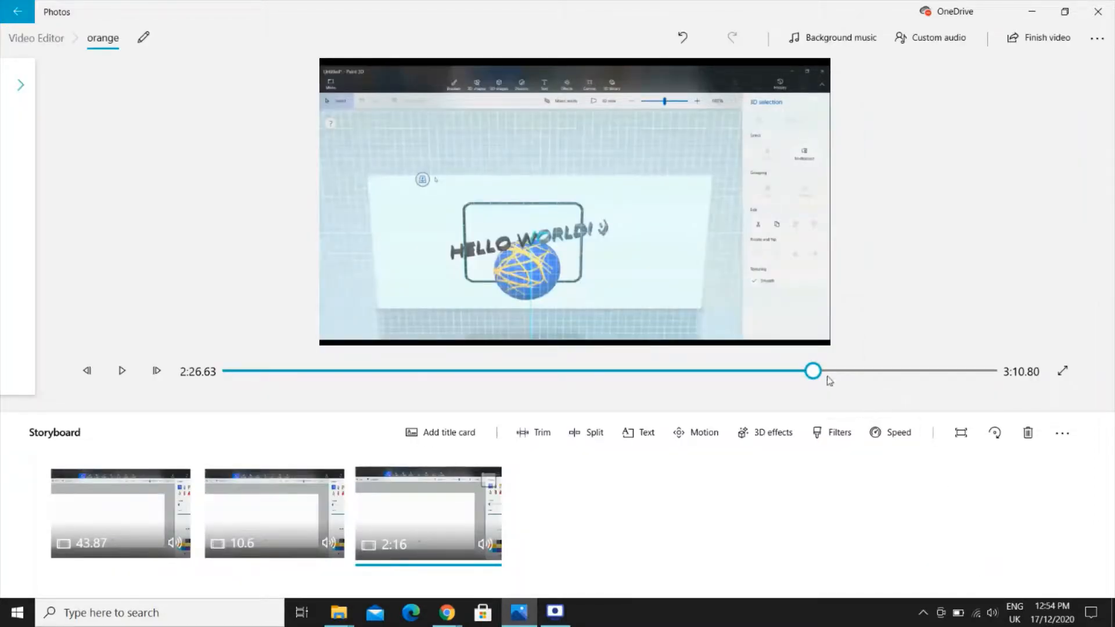
- Move the playback position forward to the end of the video to view its last part
left_click_drag(818, 375, 913, 376)
left_click(941, 372)
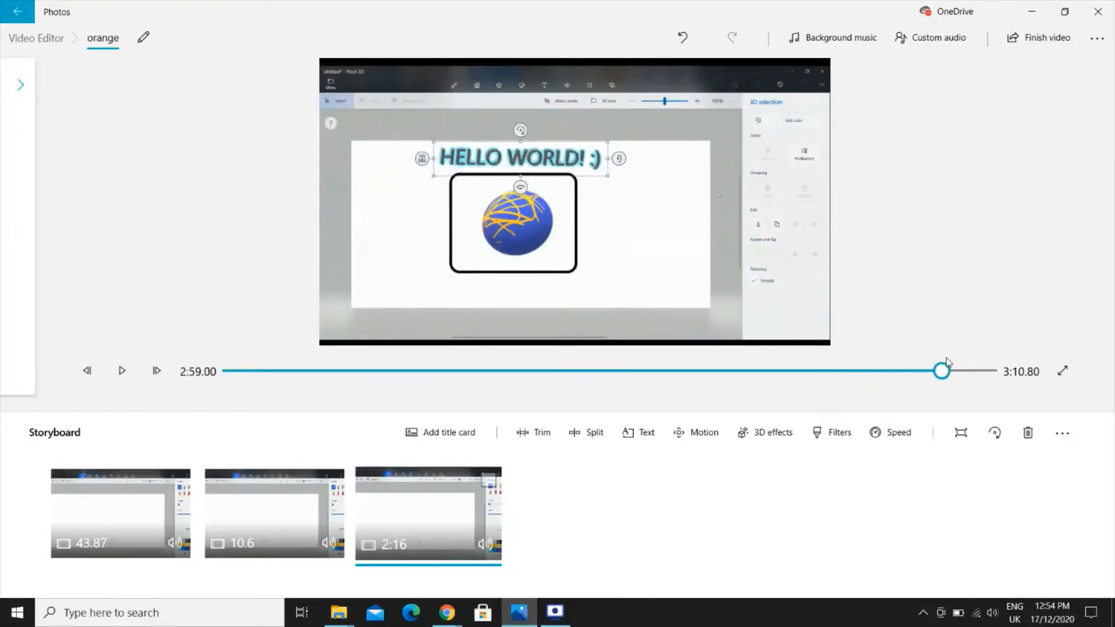
left_click_drag(944, 371, 990, 371)
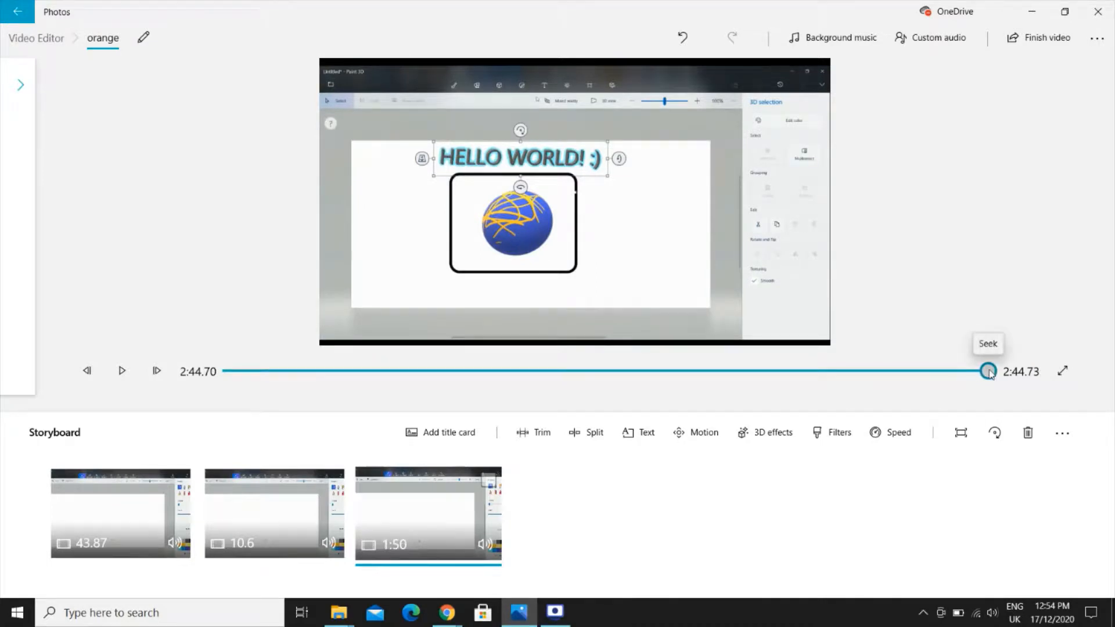
mouse_move(990, 371)
left_mouse_down()
mouse_move(761, 372)
mouse_move(994, 370)
left_mouse_up()
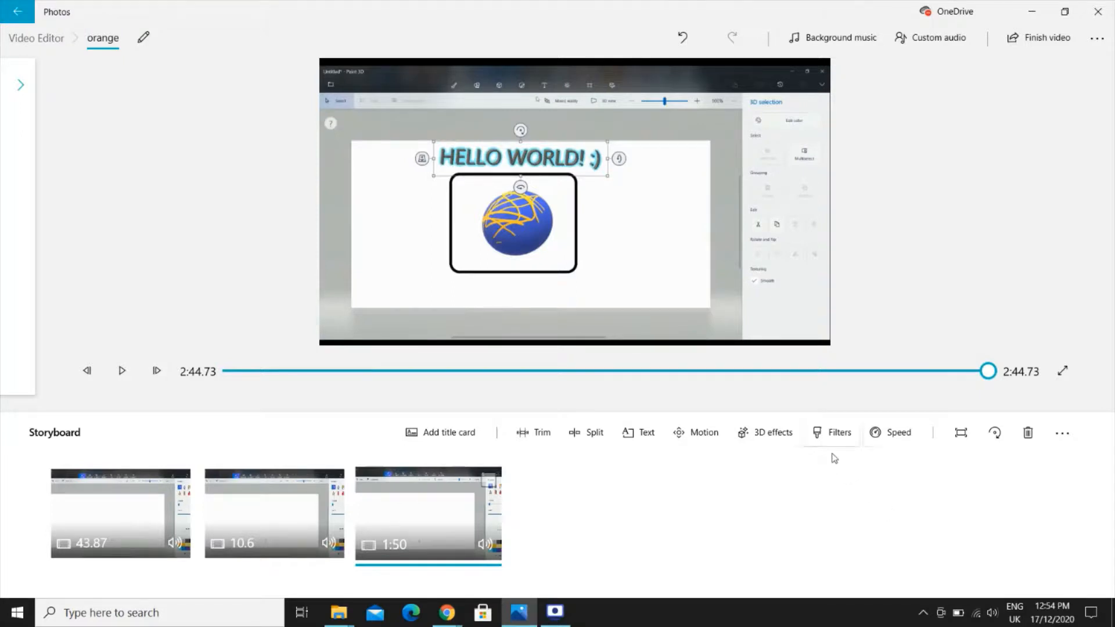
- Try the Pearl, Denim, Brassy and Energy filters on the third clip and discard the filter changes
left_click(831, 433)
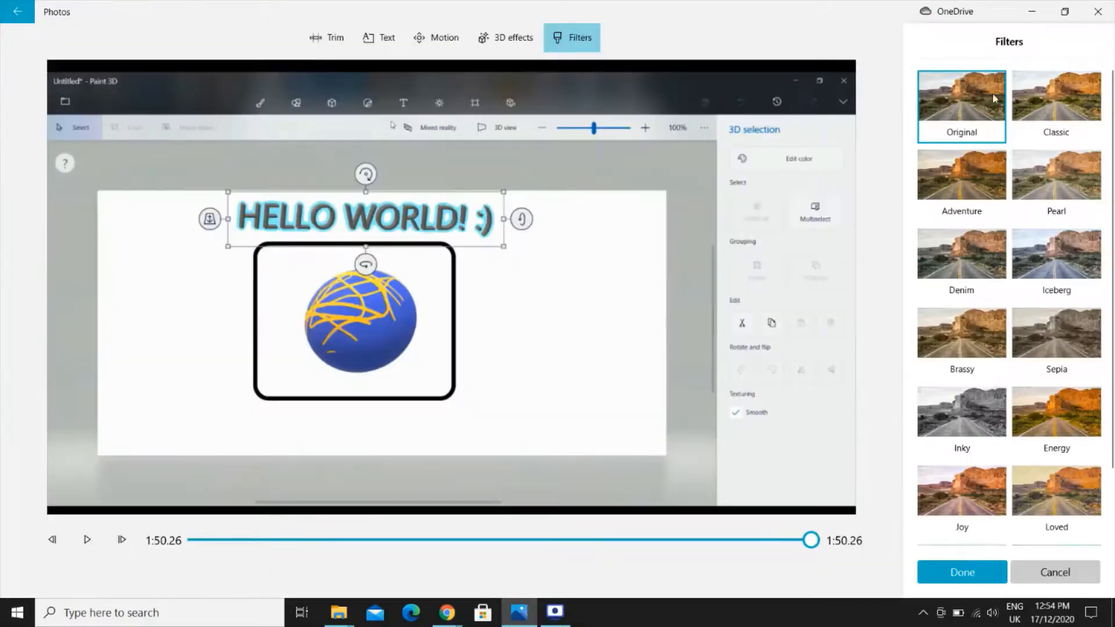
left_click(1053, 199)
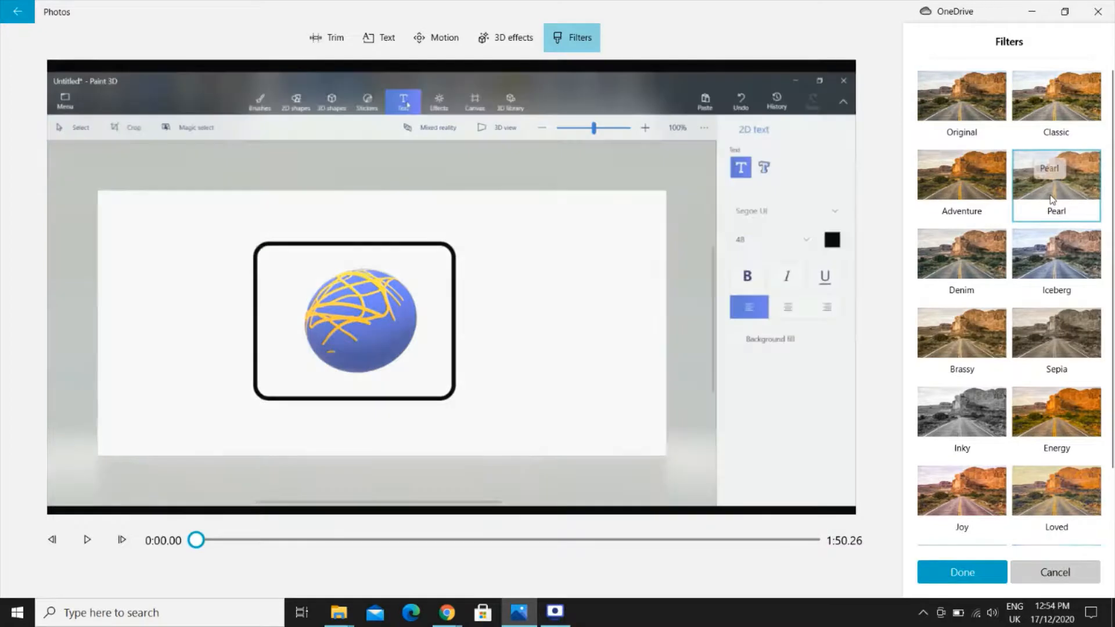
left_click(960, 258)
left_click(987, 329)
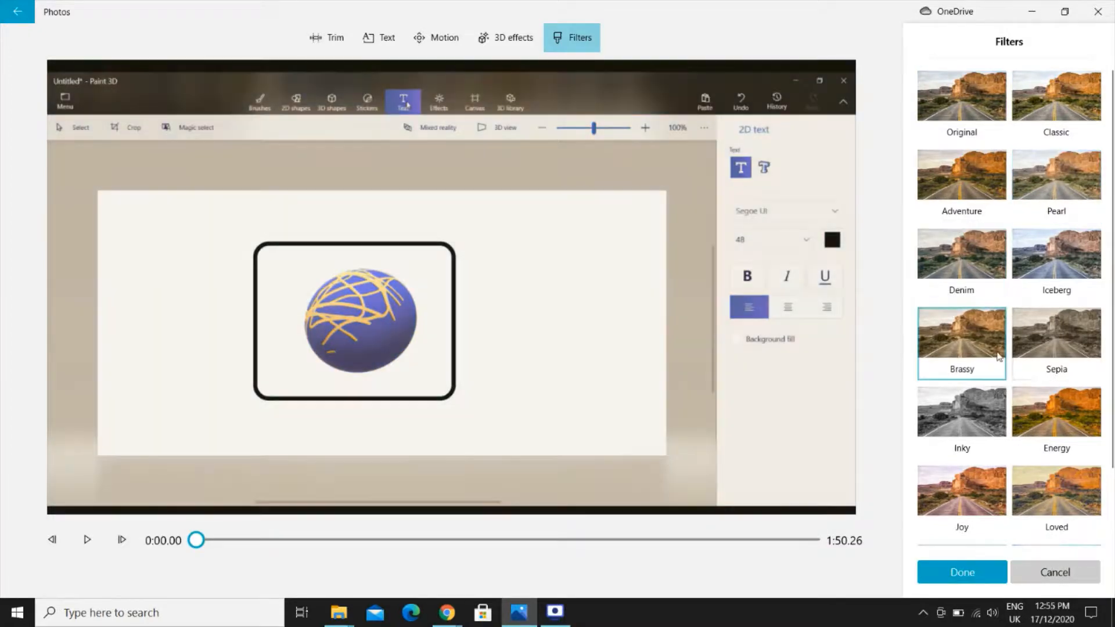
left_click(1054, 429)
left_click(1079, 576)
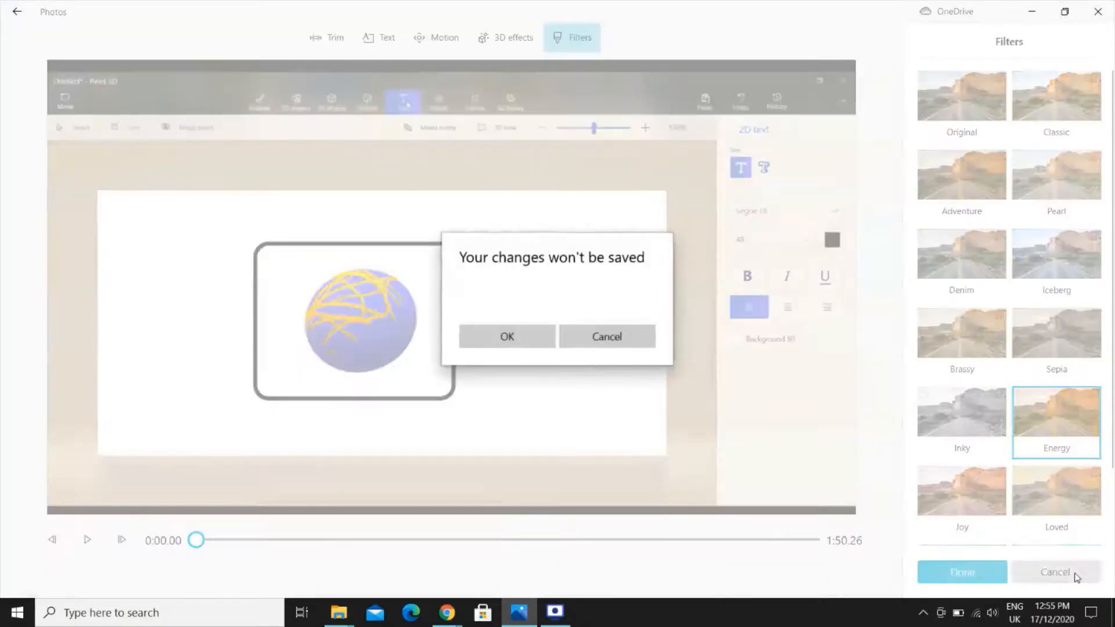
left_click(518, 335)
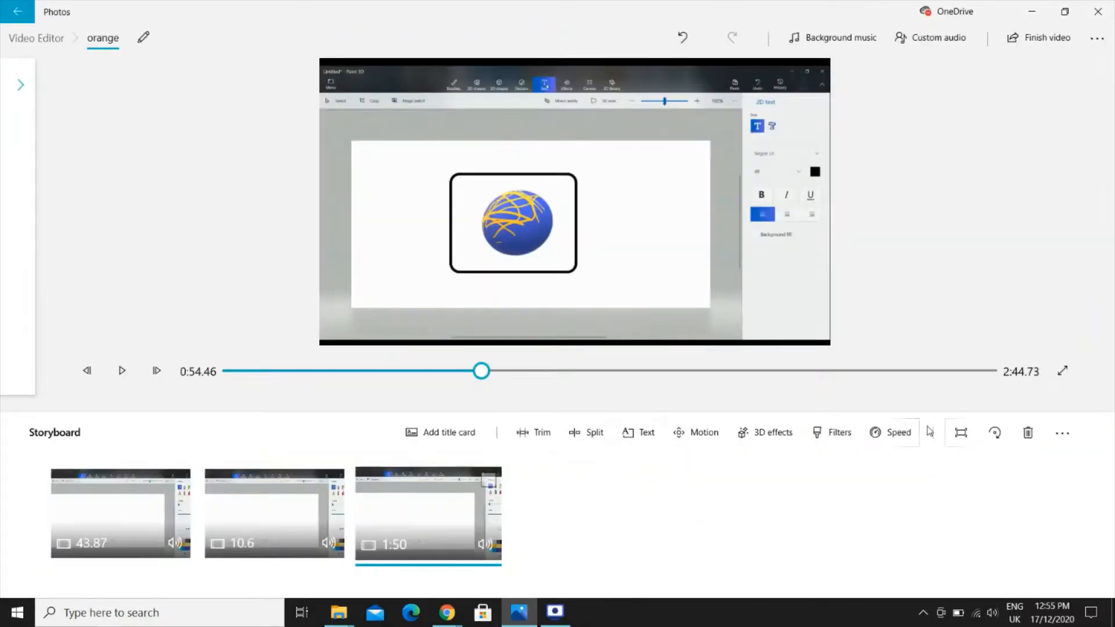
left_click(901, 434)
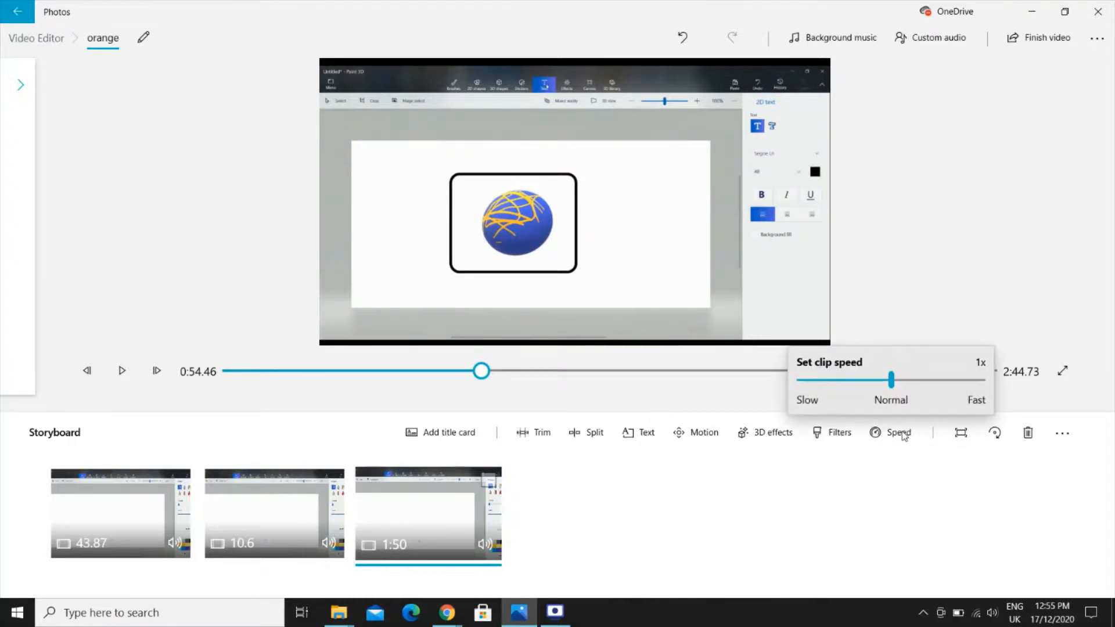
left_click(1108, 399)
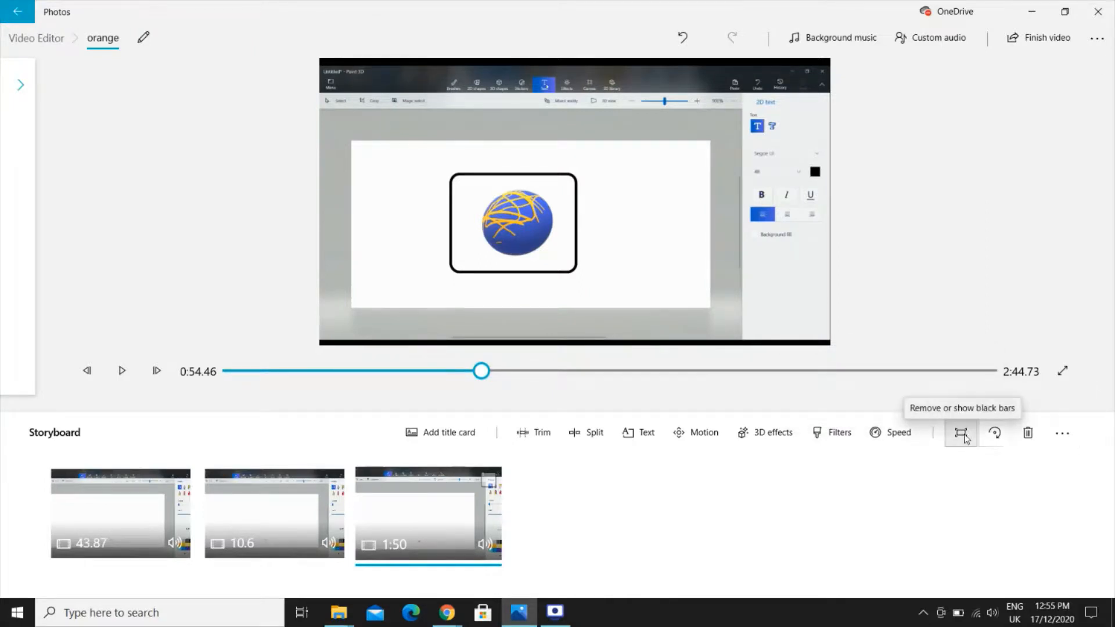
- Remove the black bars from the third clip and switch it back to Shrink to fit
left_click(963, 437)
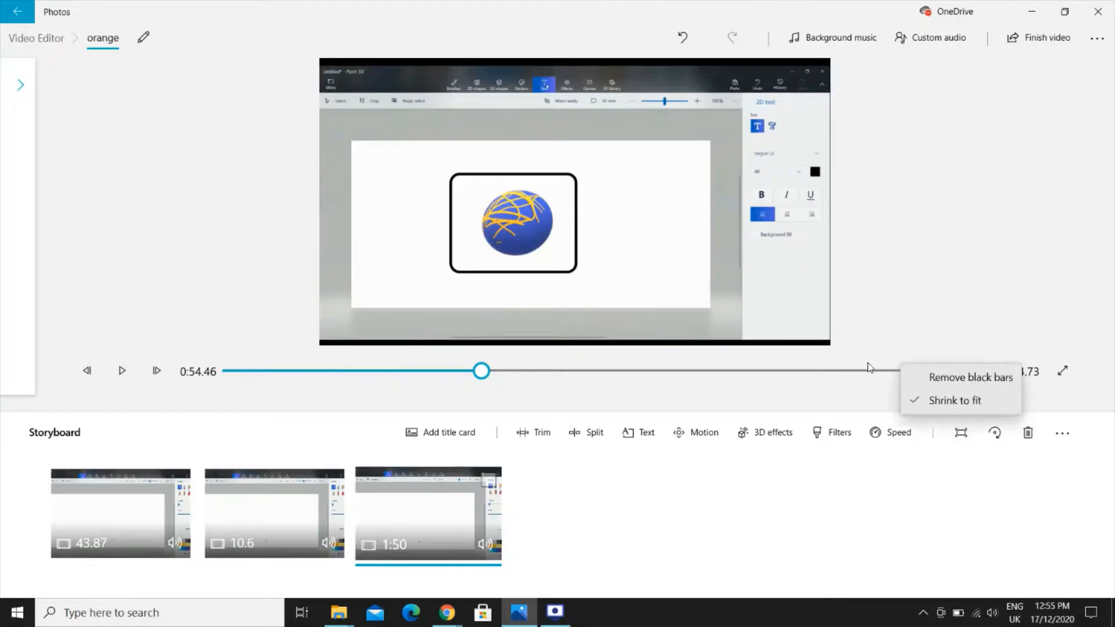
left_click(980, 378)
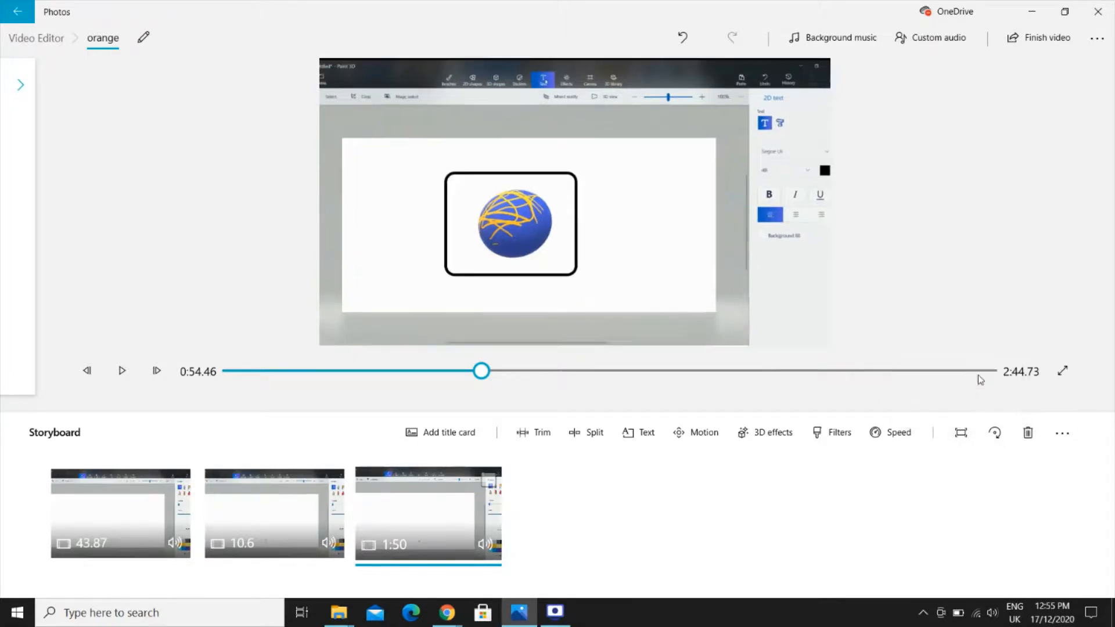
left_click(962, 432)
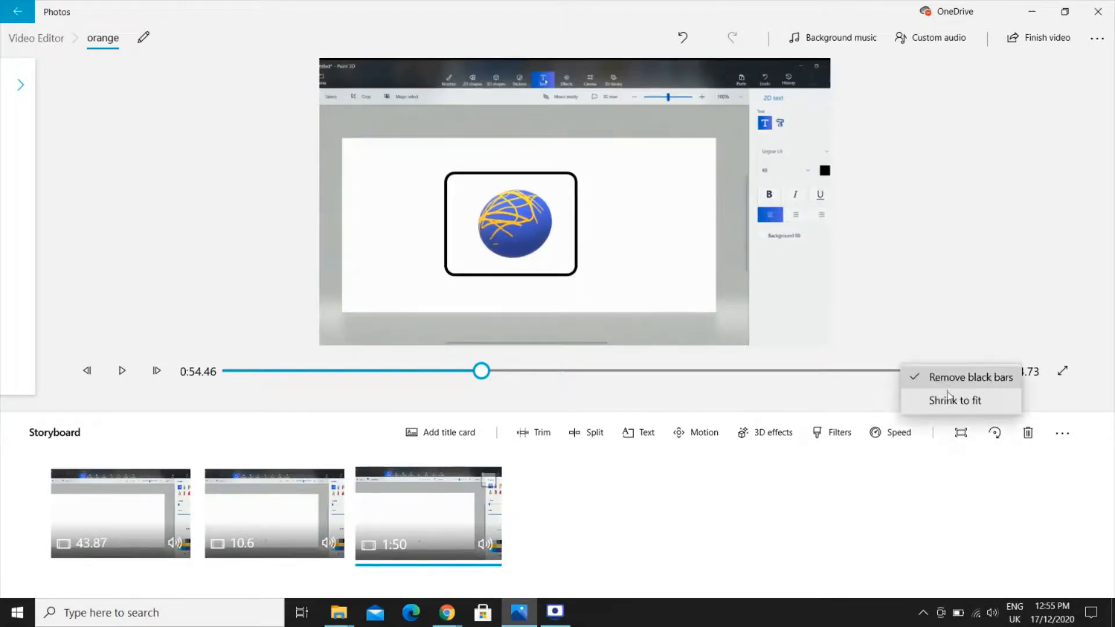
left_click(949, 401)
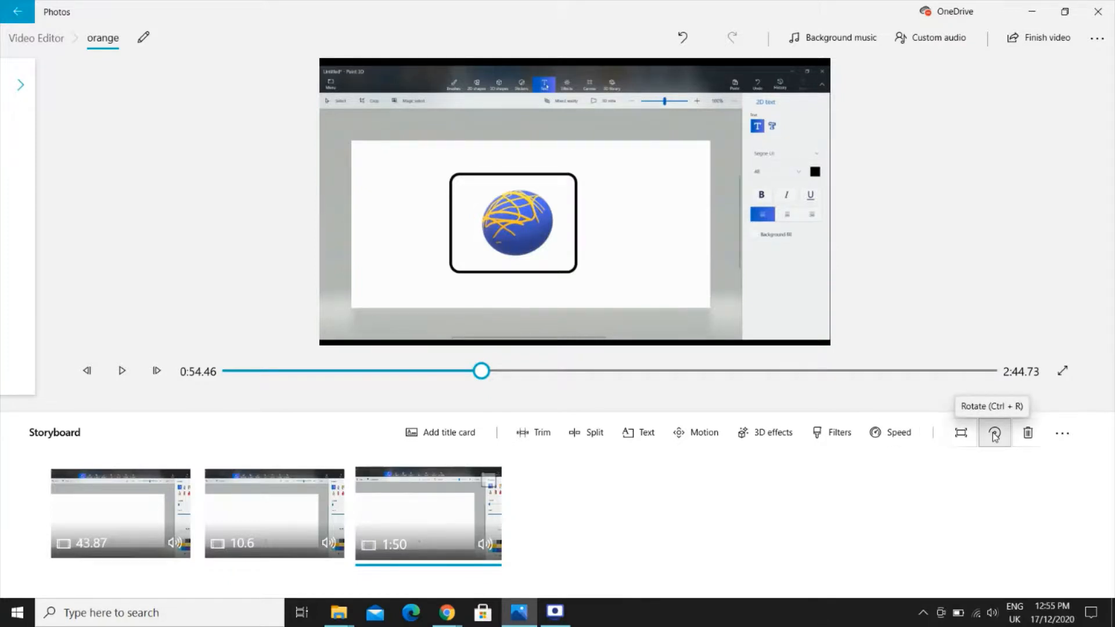
left_click(1065, 438)
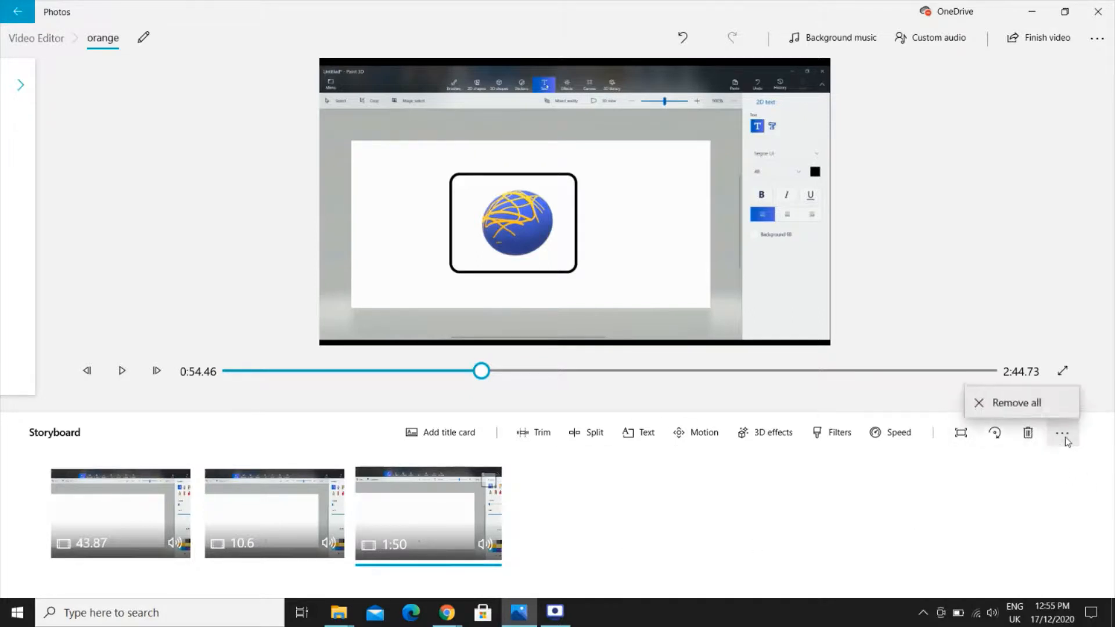
left_click(927, 515)
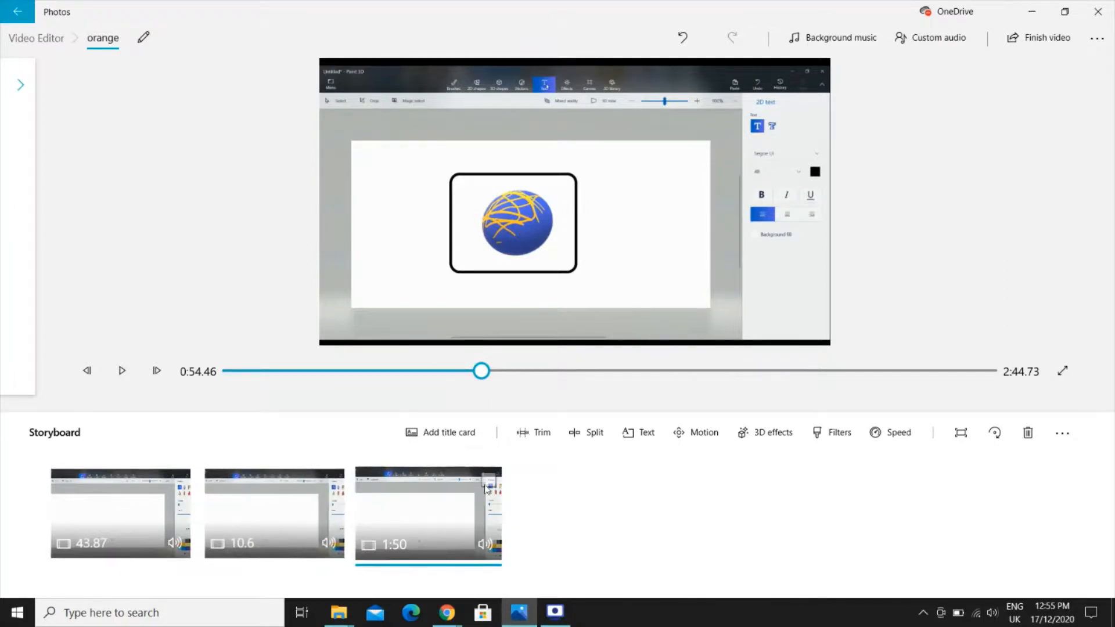
- Add the image "Screenshot 2020-12-17 123235.jpg" from the project library to the end of the storyboard
left_click(20, 85)
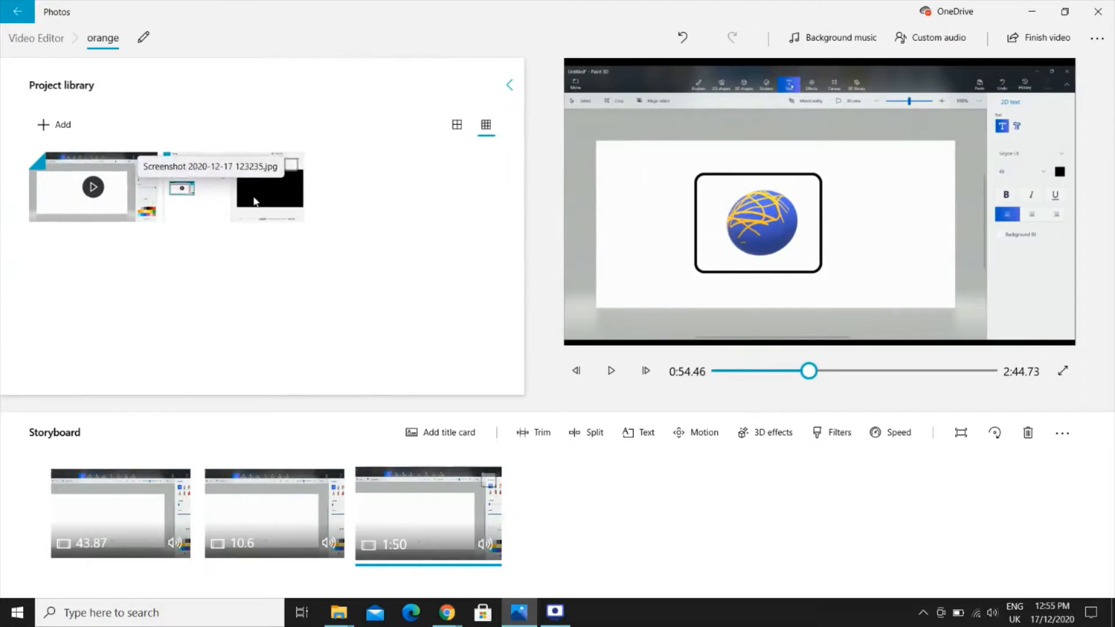
left_click_drag(254, 201, 637, 522)
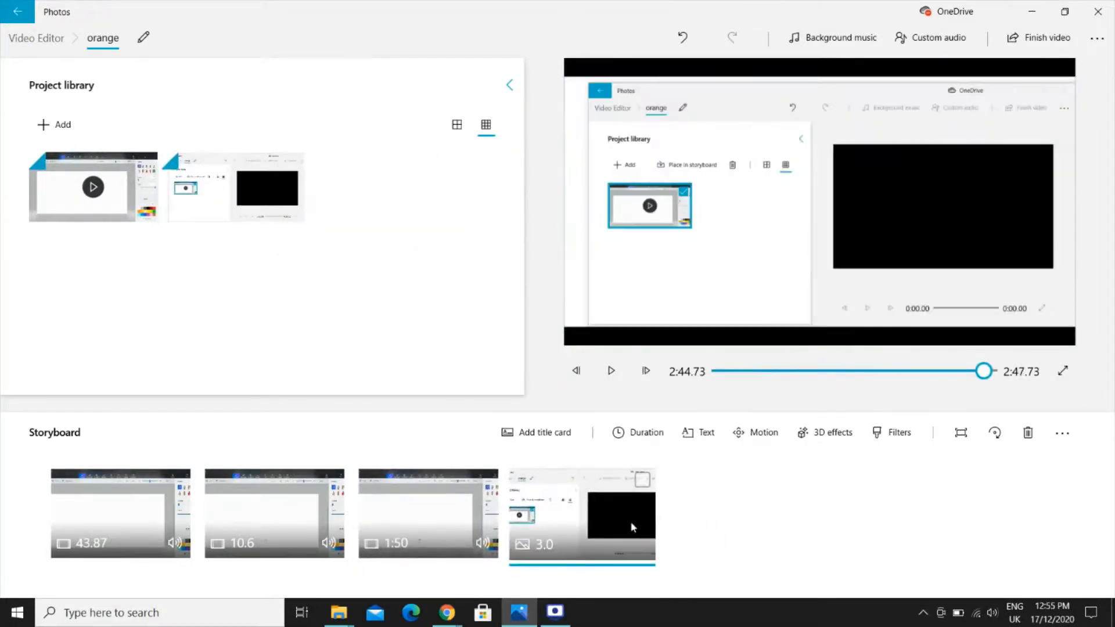
- Set the duration of the screenshot at the end of the storyboard to 1 second
right_click(544, 551)
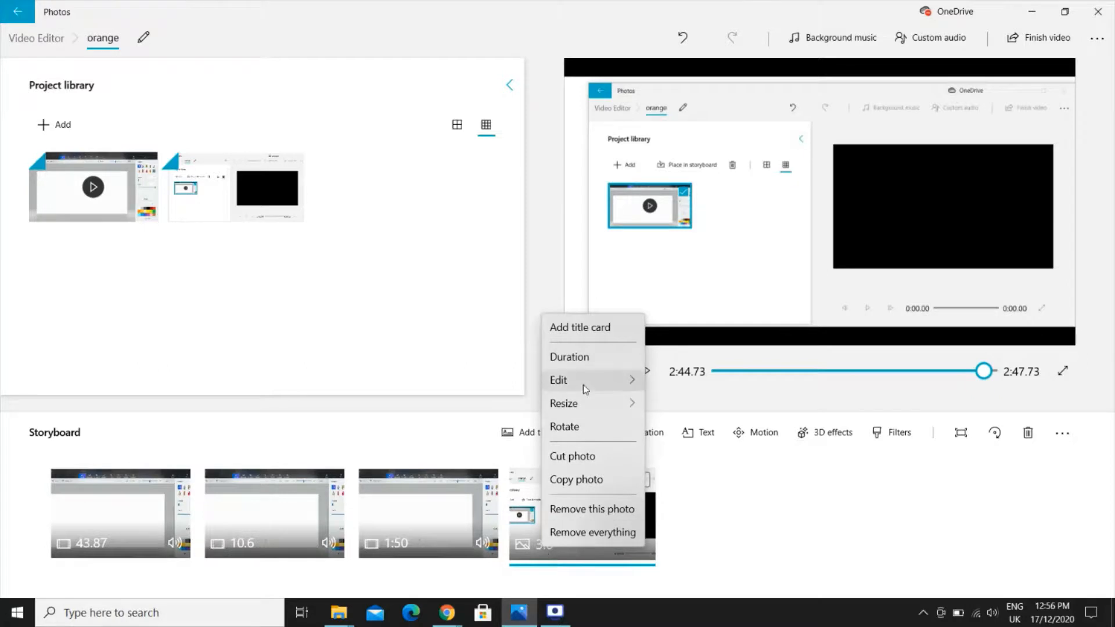
left_click(590, 357)
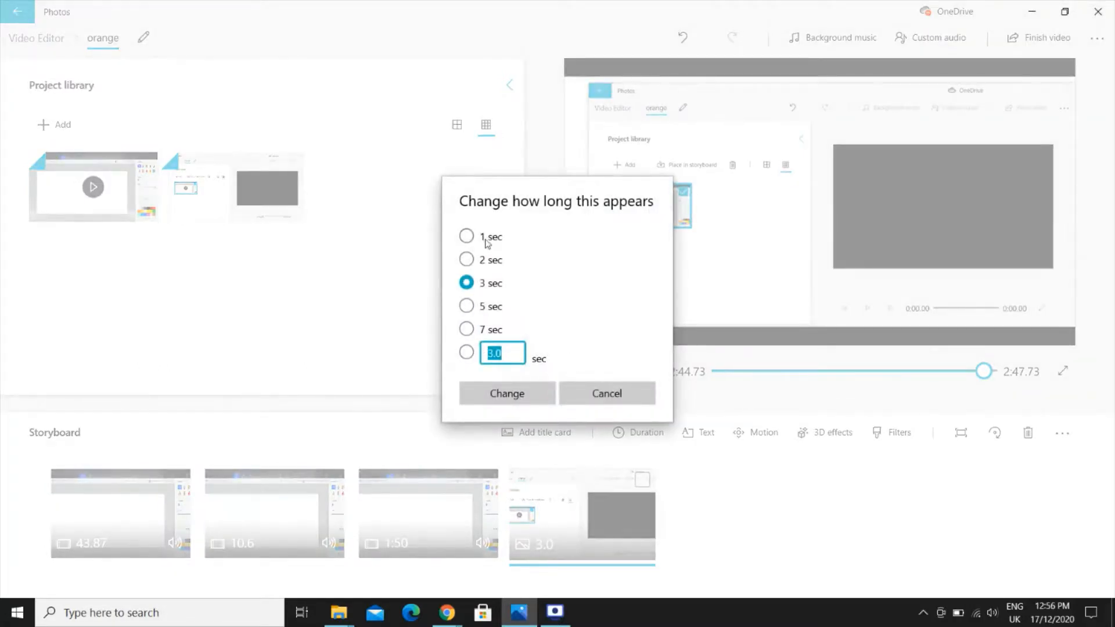
left_click(466, 236)
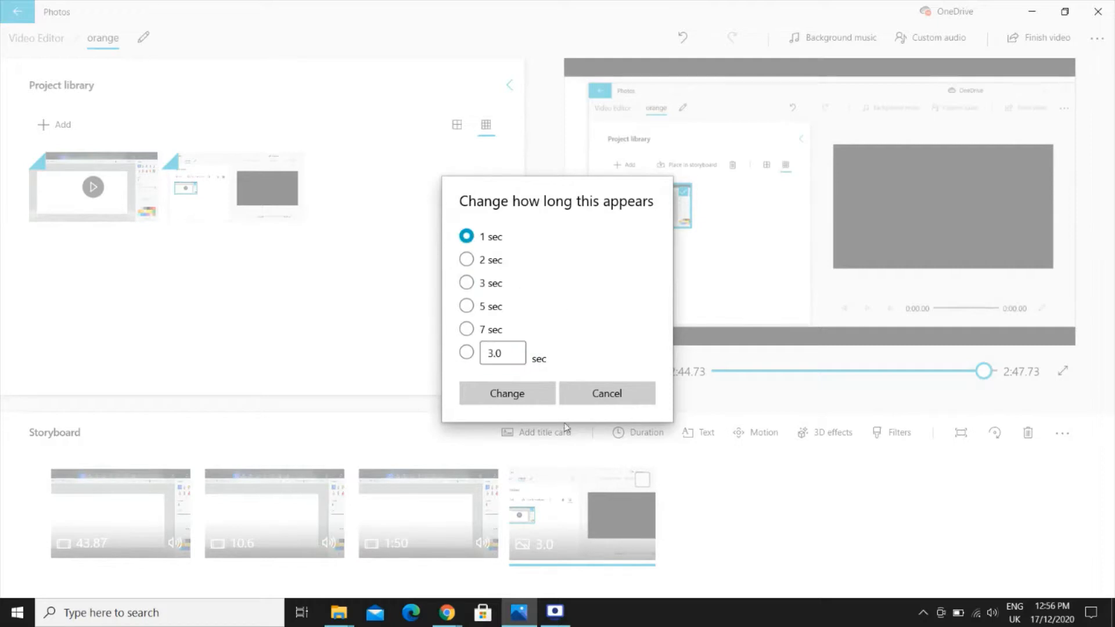
left_click(507, 393)
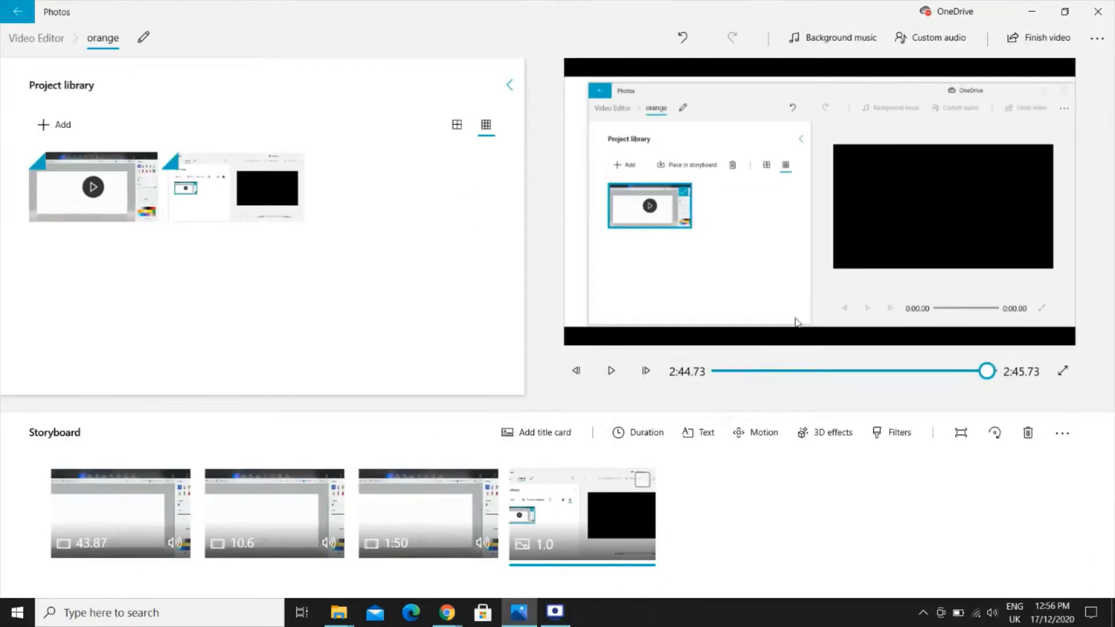
left_click(651, 430)
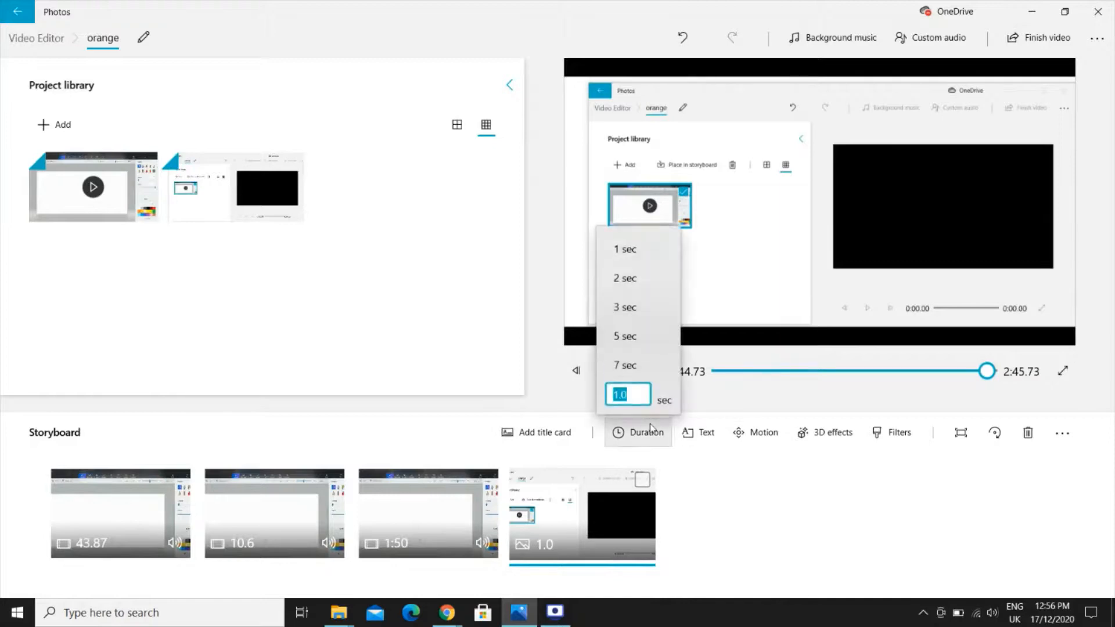
left_click(717, 493)
left_click(456, 490)
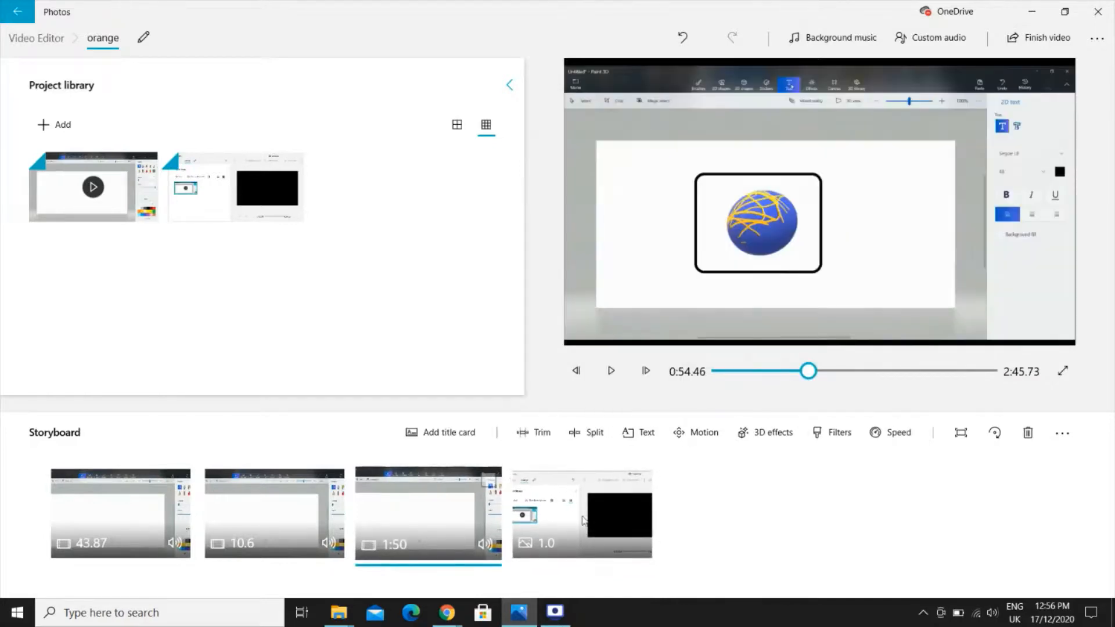
left_click(587, 522)
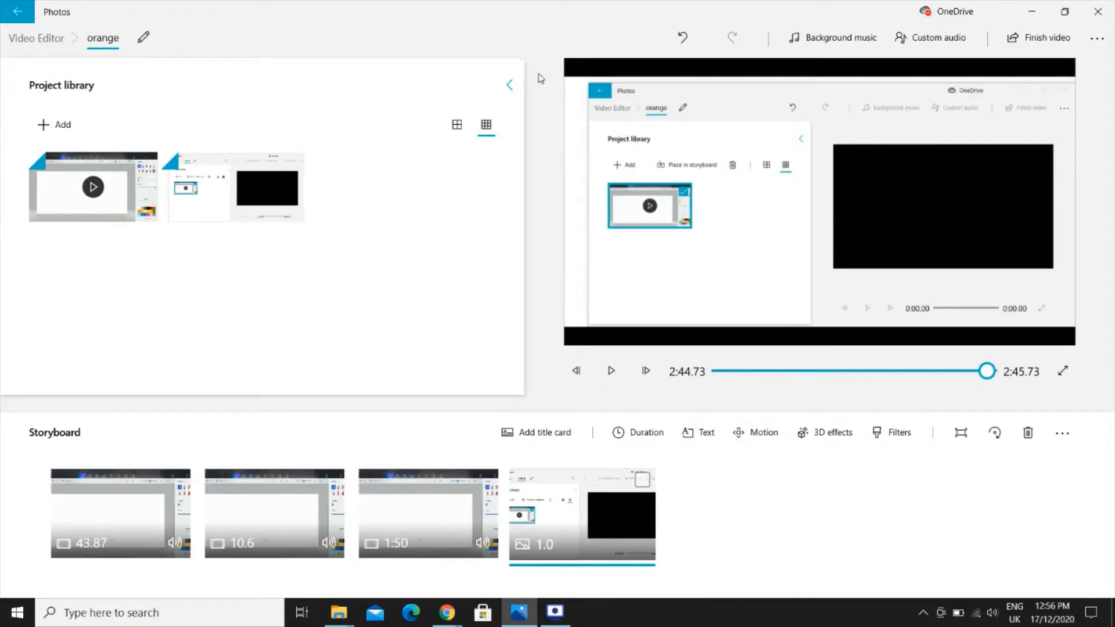
- Collapse the project library and view the additional project options, including the aspect ratio choices
left_click(516, 83)
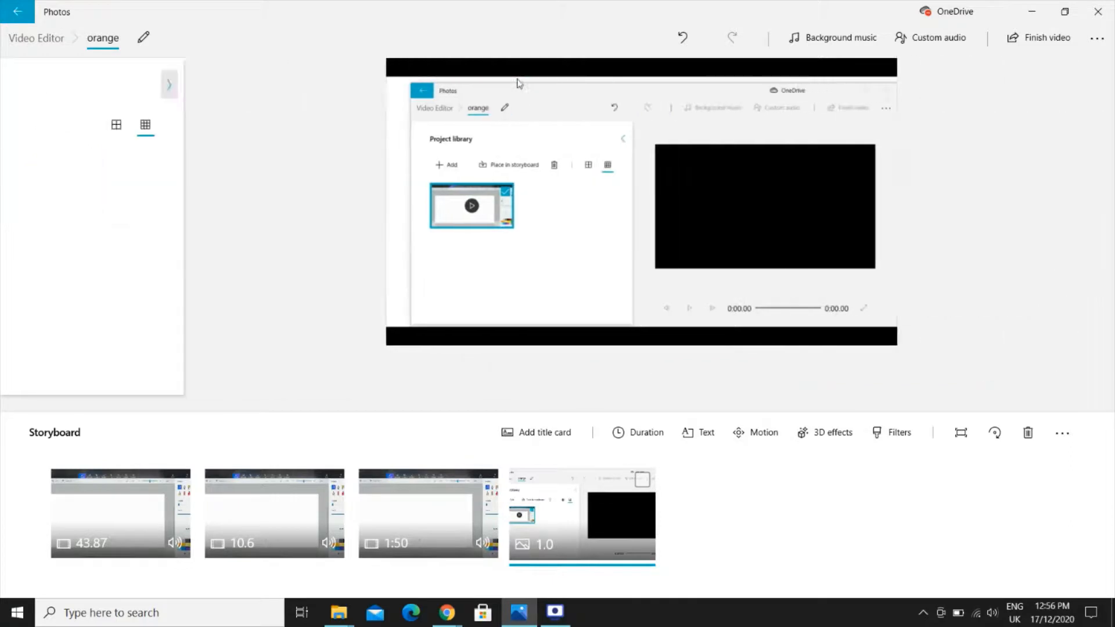
left_click(1093, 41)
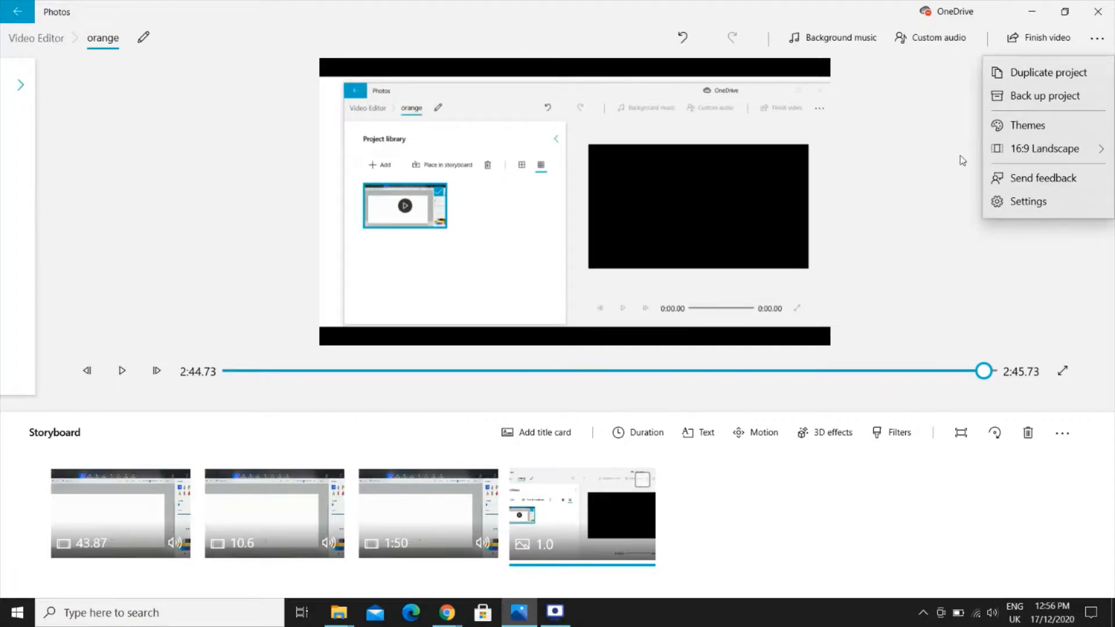
left_click(1028, 148)
left_click(904, 79)
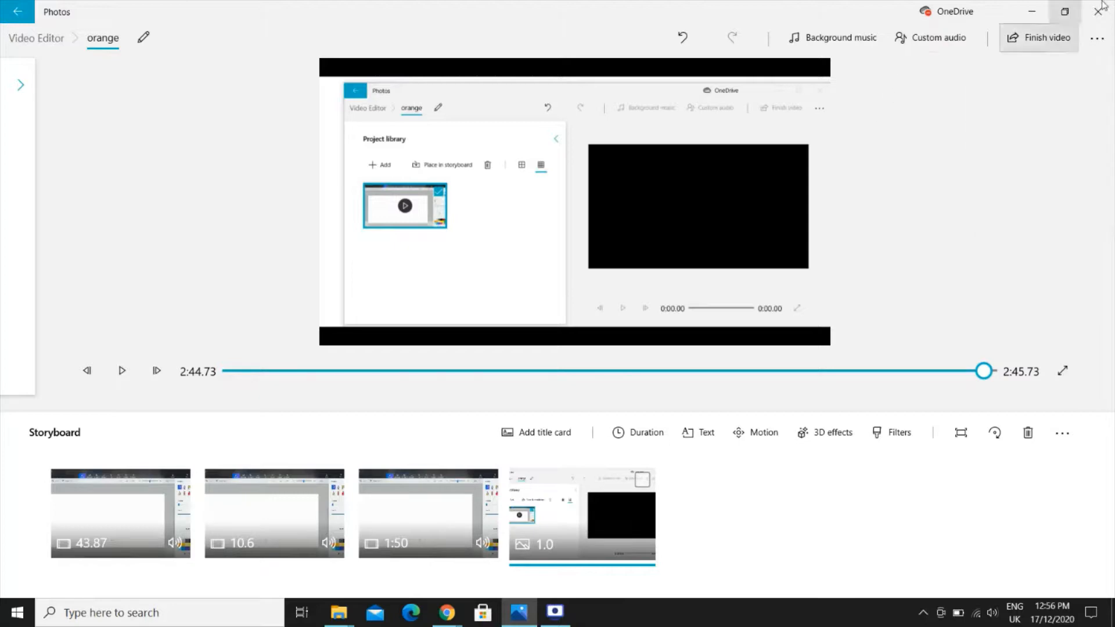
- Export the finished video in High 1080p quality under the name orange to the "what do I name this" folder on the Desktop
left_click(1027, 47)
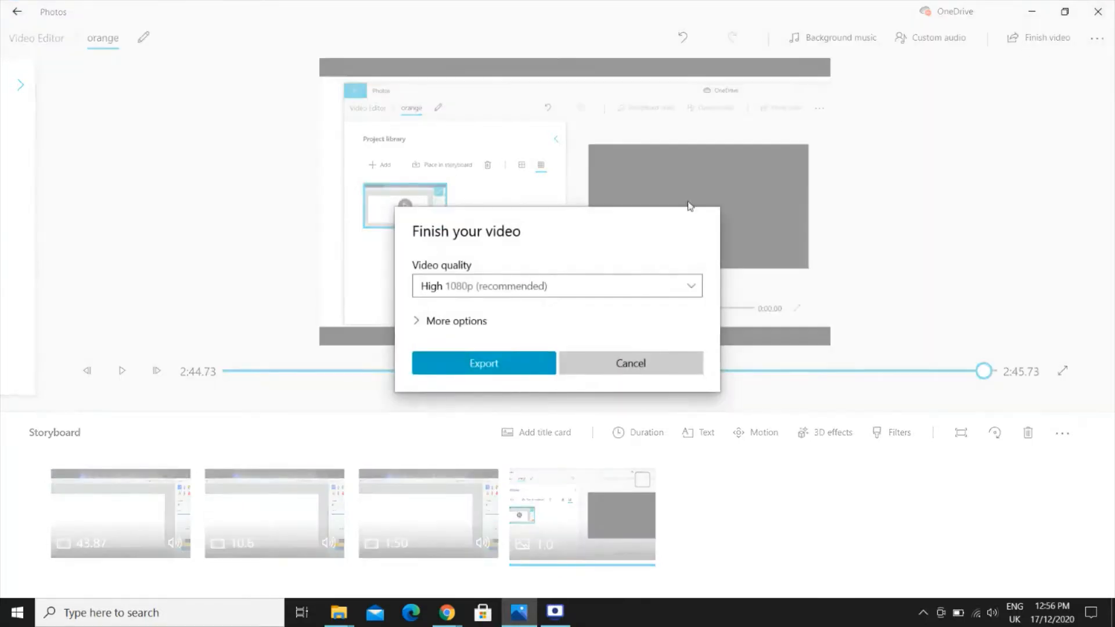
left_click(429, 323)
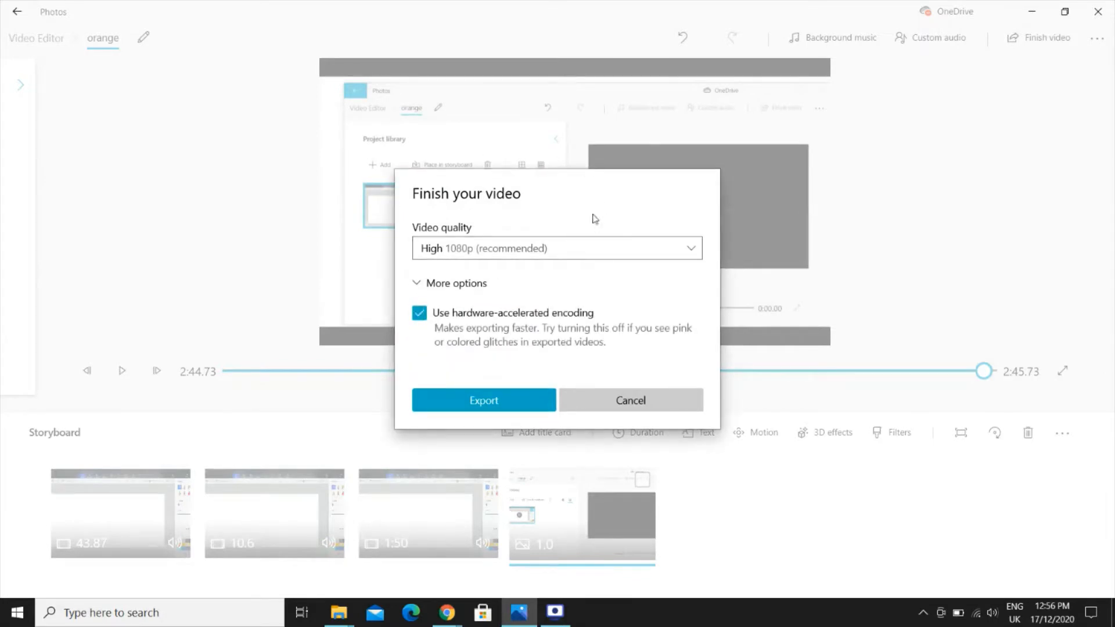
left_click(555, 250)
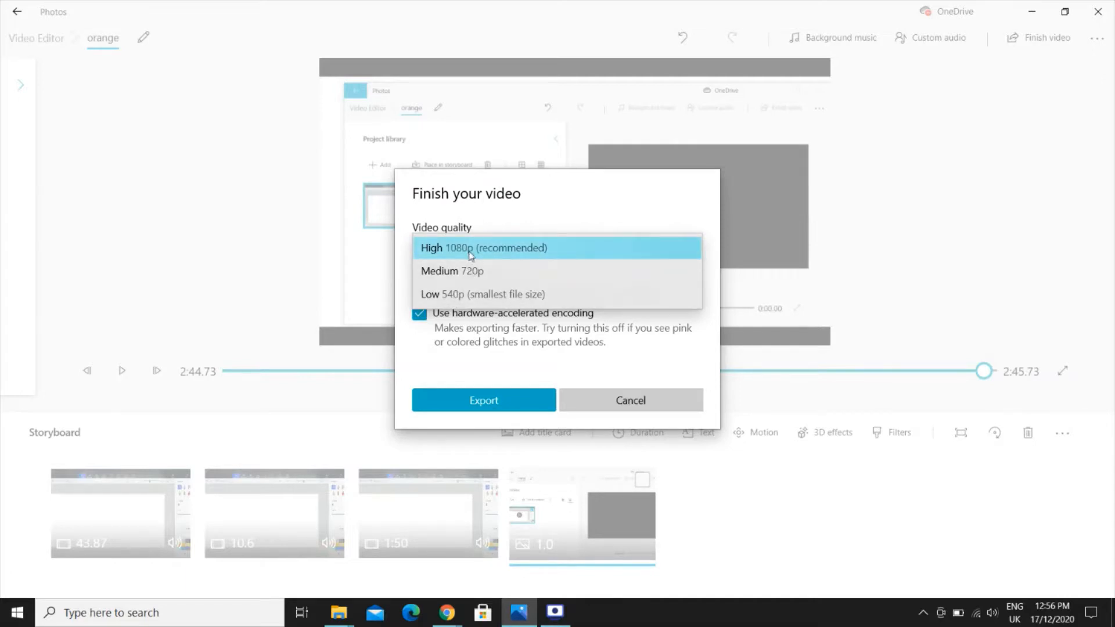
left_click(526, 250)
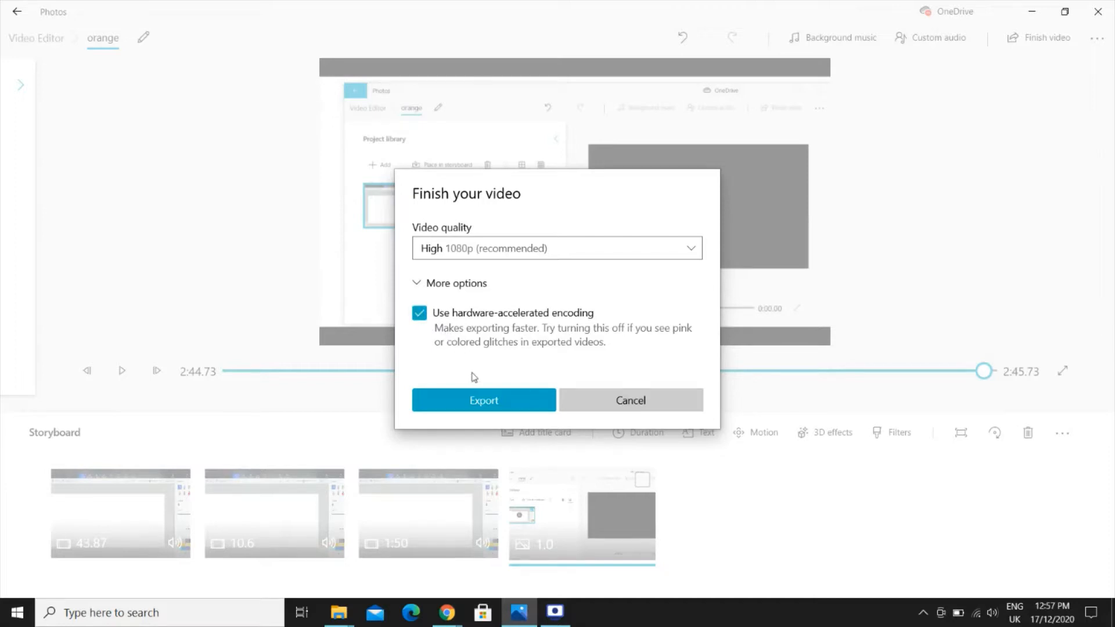
left_click(483, 399)
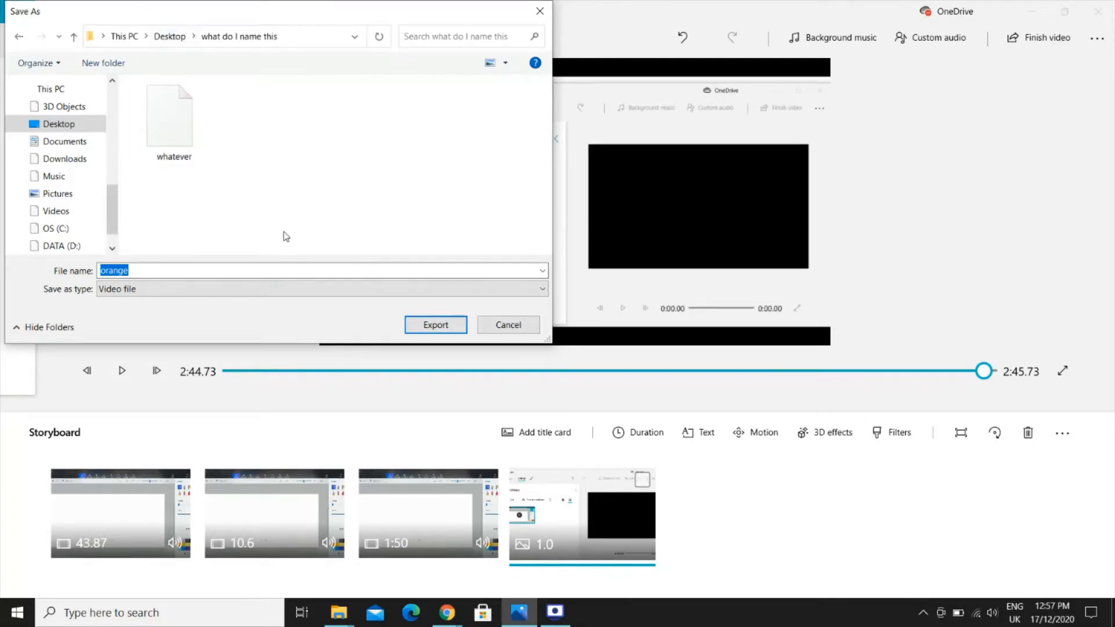
left_click(452, 327)
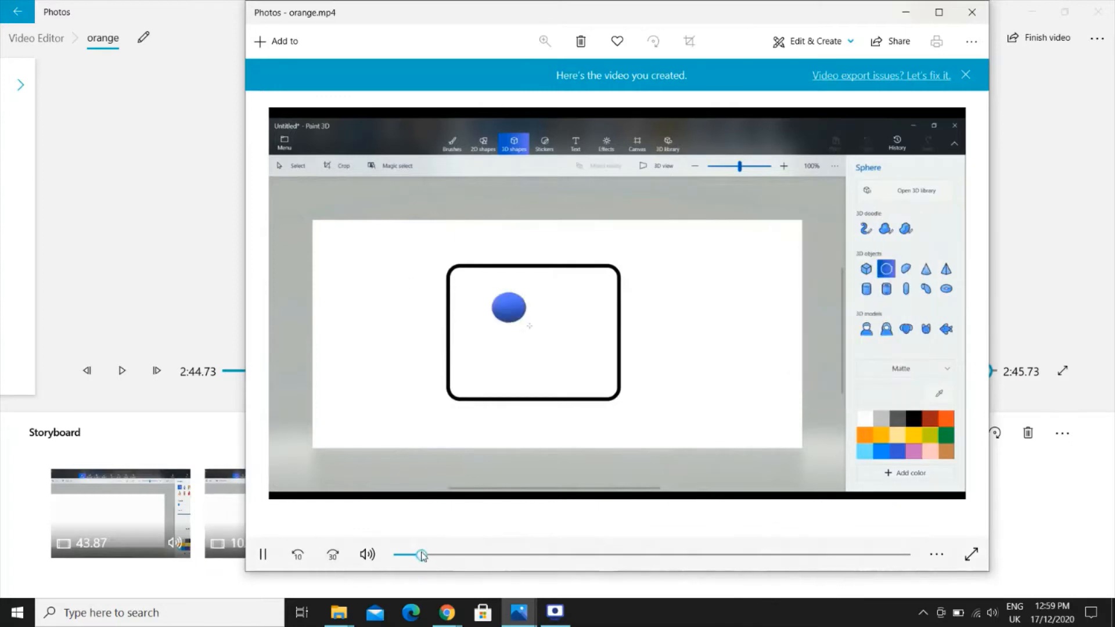
- Review different parts of the exported orange.mp4, pause it, return to its beginning and close the video
left_click_drag(420, 557, 583, 556)
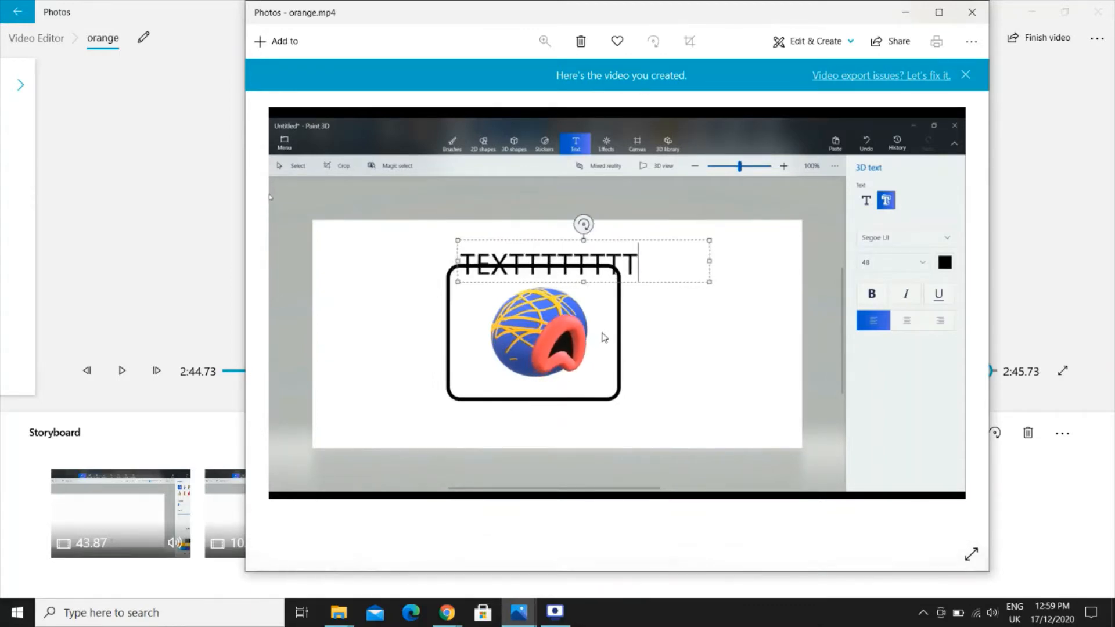
mouse_move(577, 522)
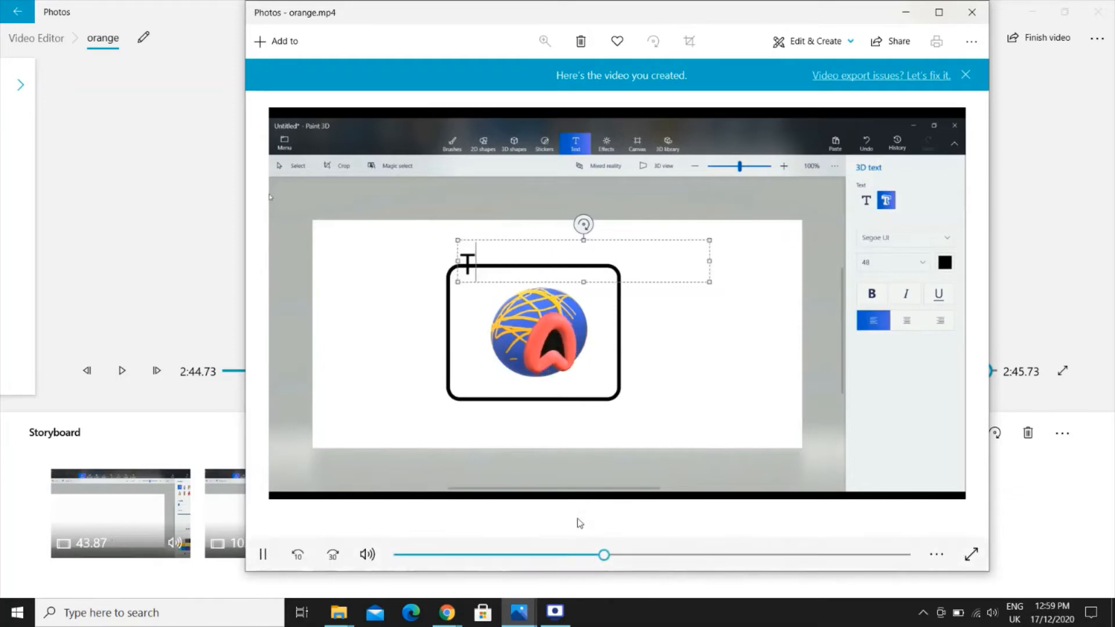
left_click_drag(608, 556, 604, 556)
left_click_drag(654, 557, 816, 554)
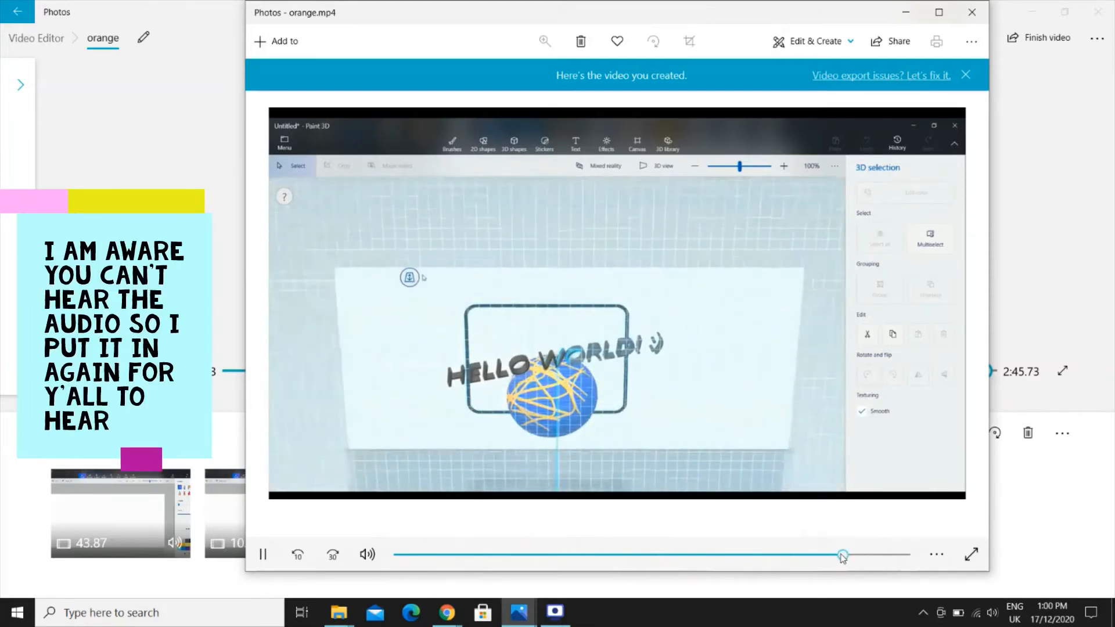
mouse_move(842, 555)
left_mouse_down()
mouse_move(738, 555)
mouse_move(795, 562)
mouse_move(782, 558)
left_mouse_up()
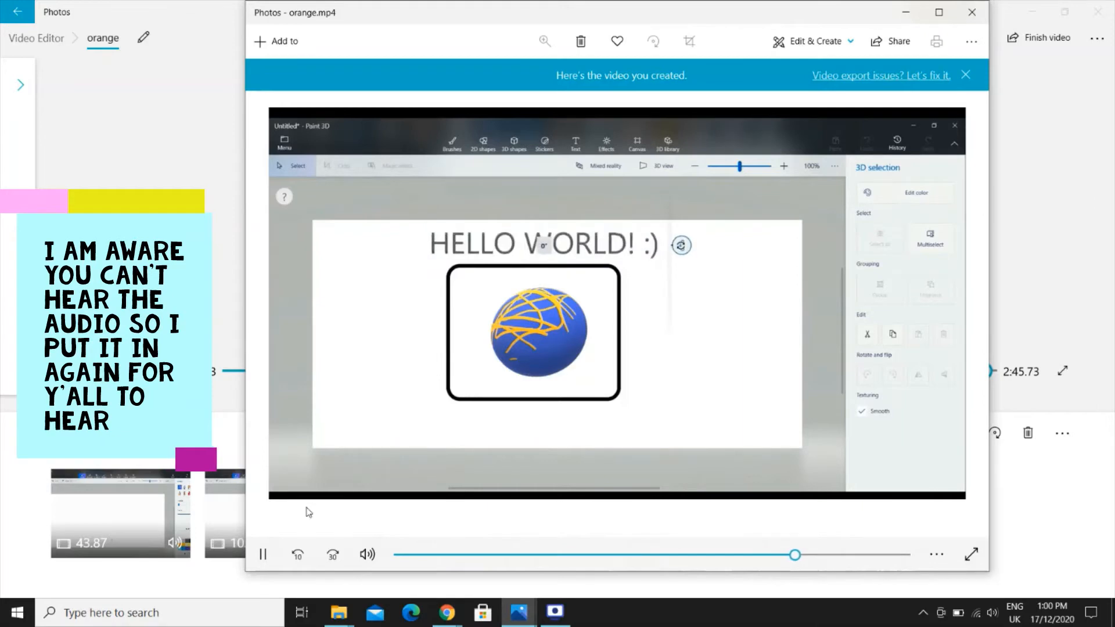
left_click(263, 553)
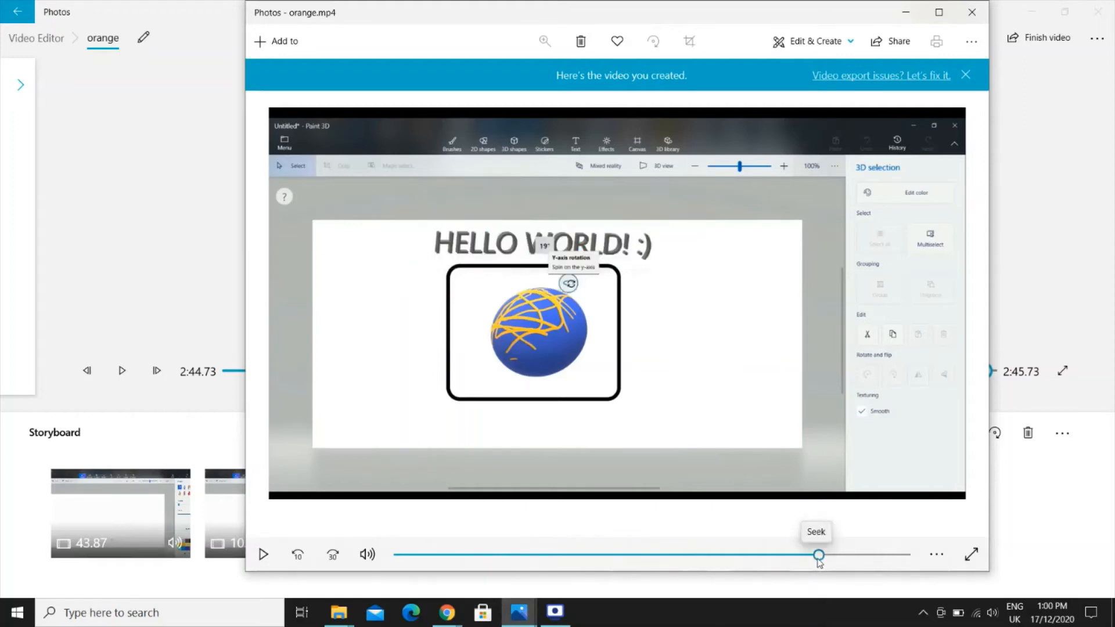
mouse_move(819, 555)
left_mouse_down()
mouse_move(532, 558)
mouse_move(456, 577)
mouse_move(473, 583)
mouse_move(362, 582)
left_mouse_up()
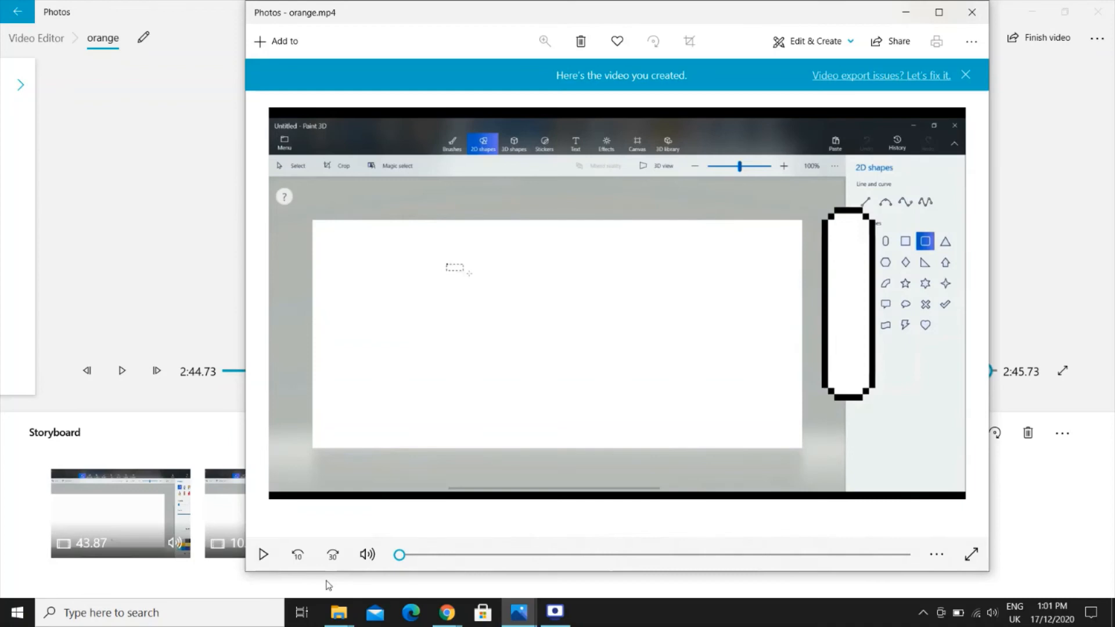
left_click(972, 12)
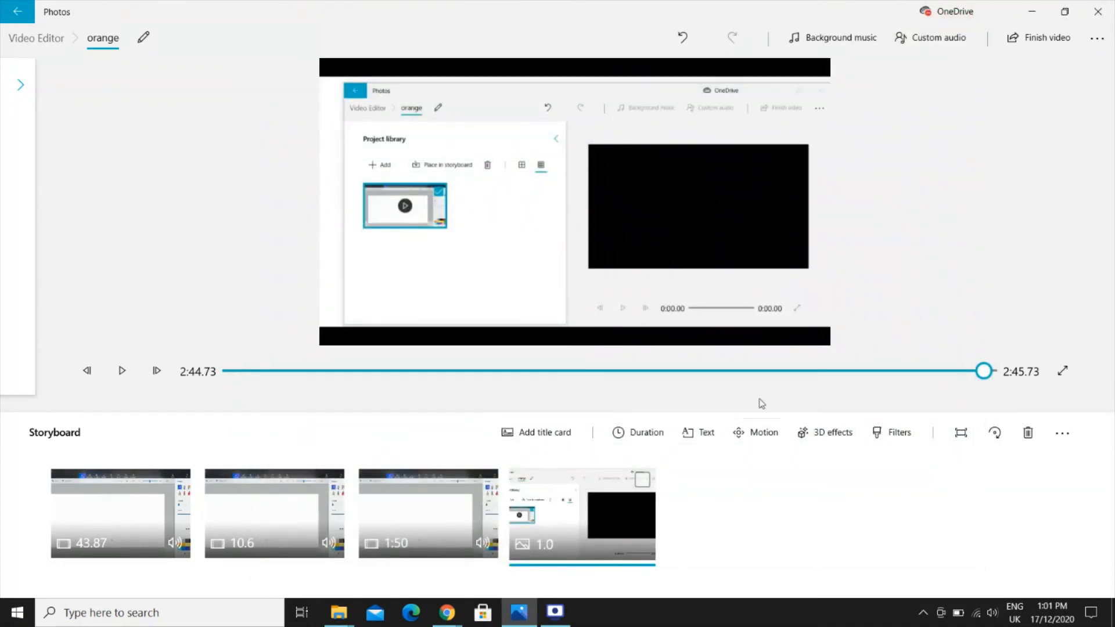
- Caption the screenshot "If you find this video useful, please press the like button and subscribe!" with the large centred text layout
left_click(707, 446)
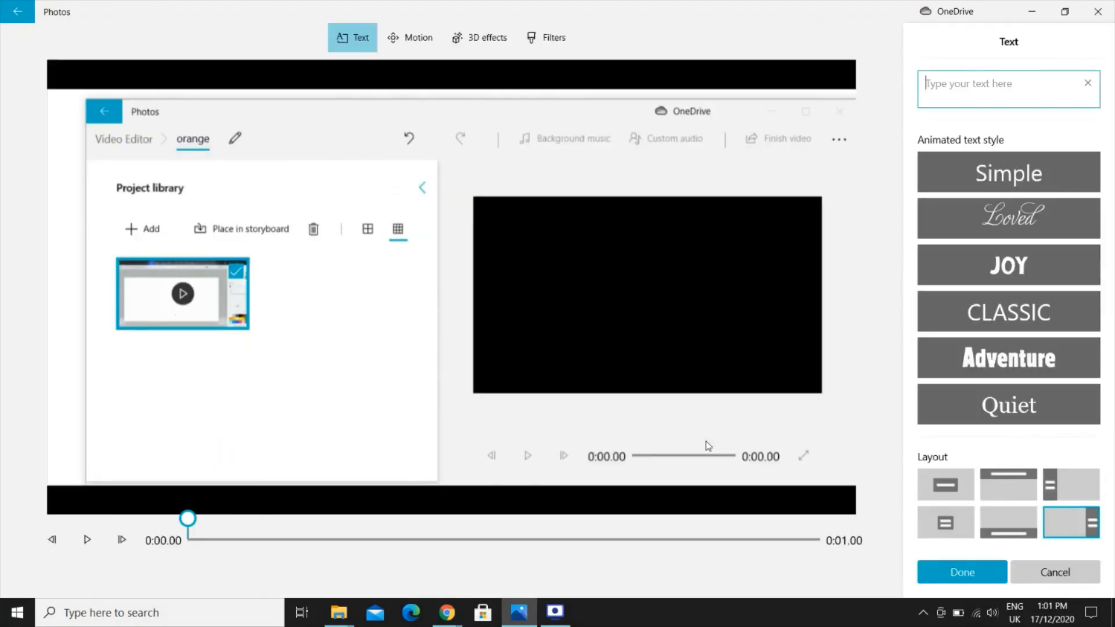
type("If you find this video useful, please press the like button and subscribe!")
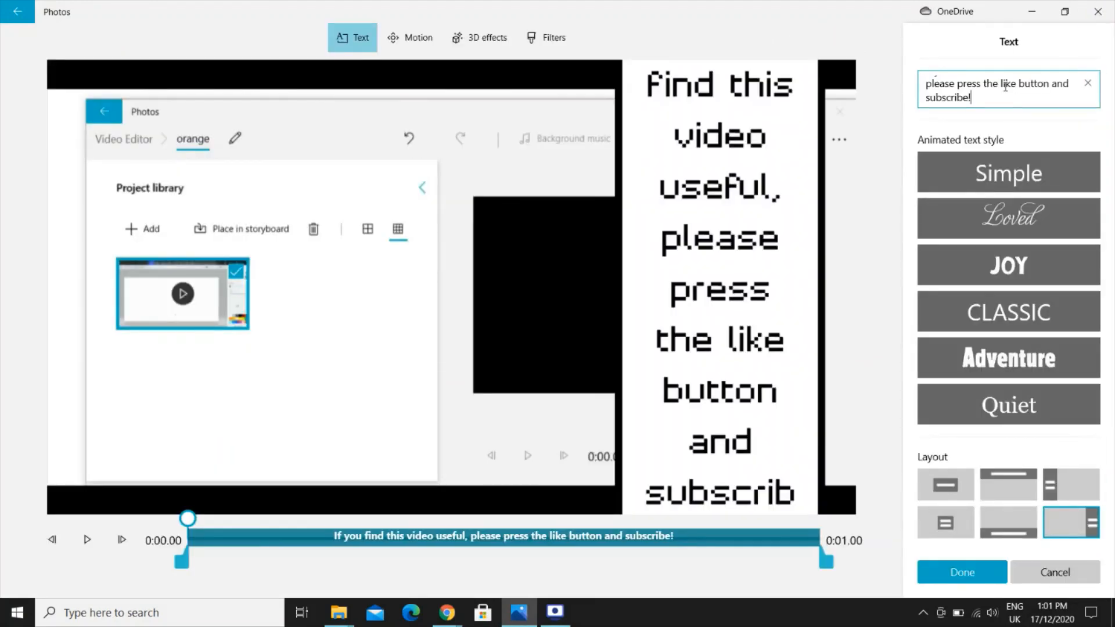
left_click(949, 489)
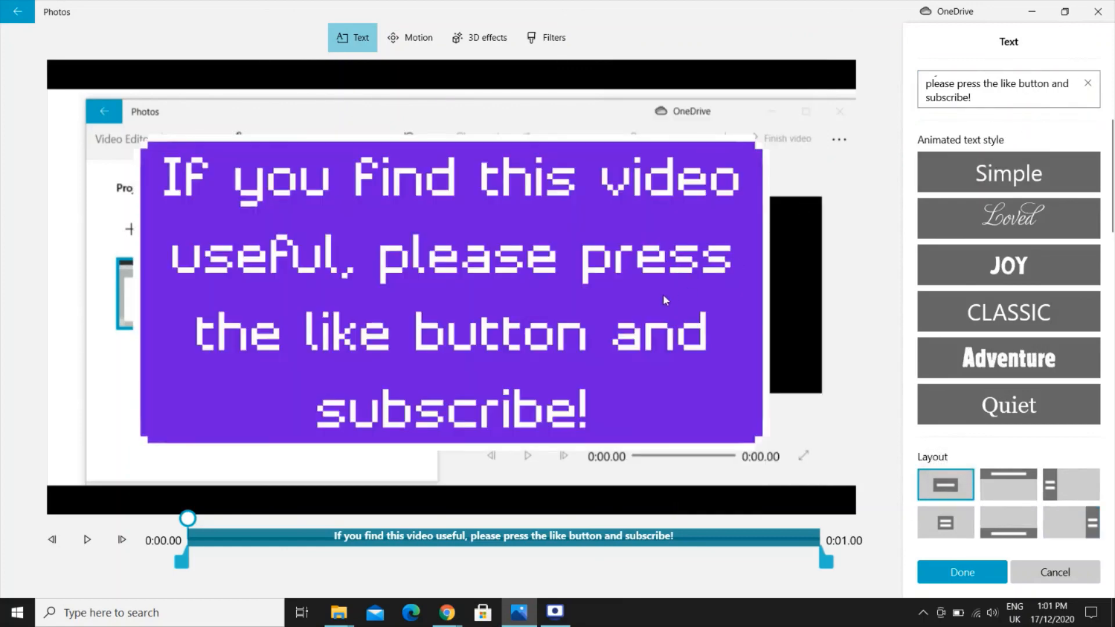